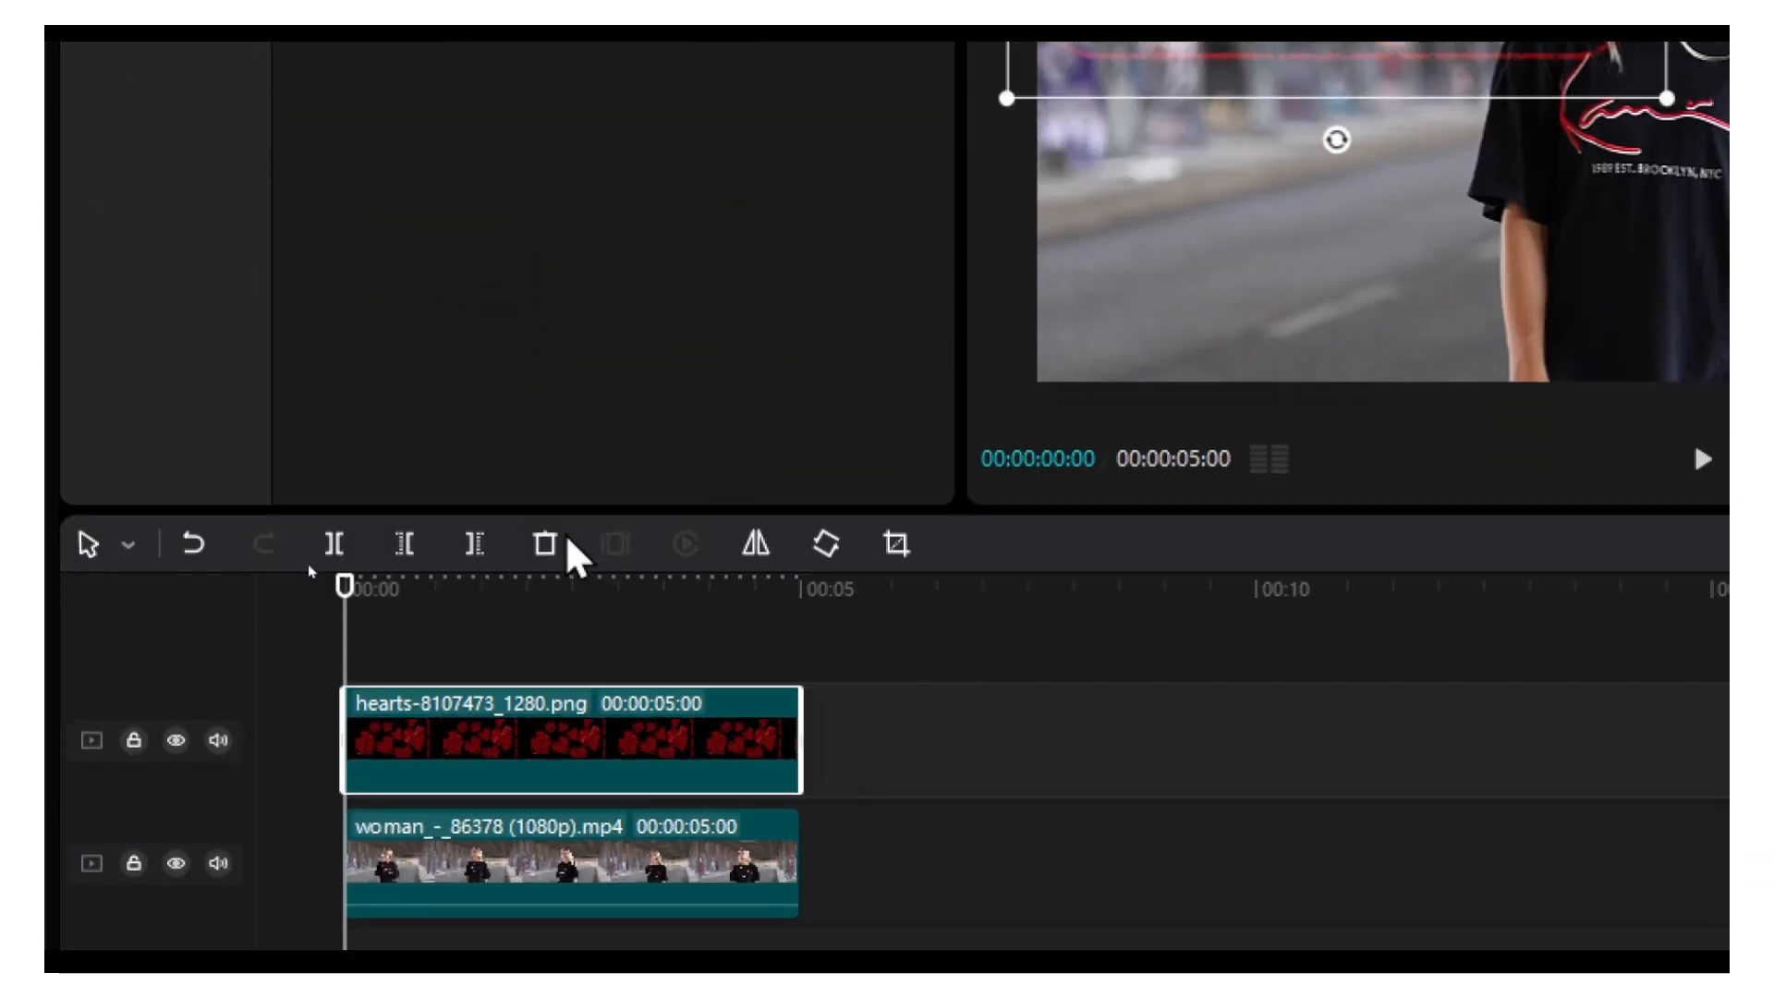
- Shrink the hearts overlay to 36%, place it at X -1263, Y -654, and keyframe its position and size at the clip start
drag(496, 588, 494, 589)
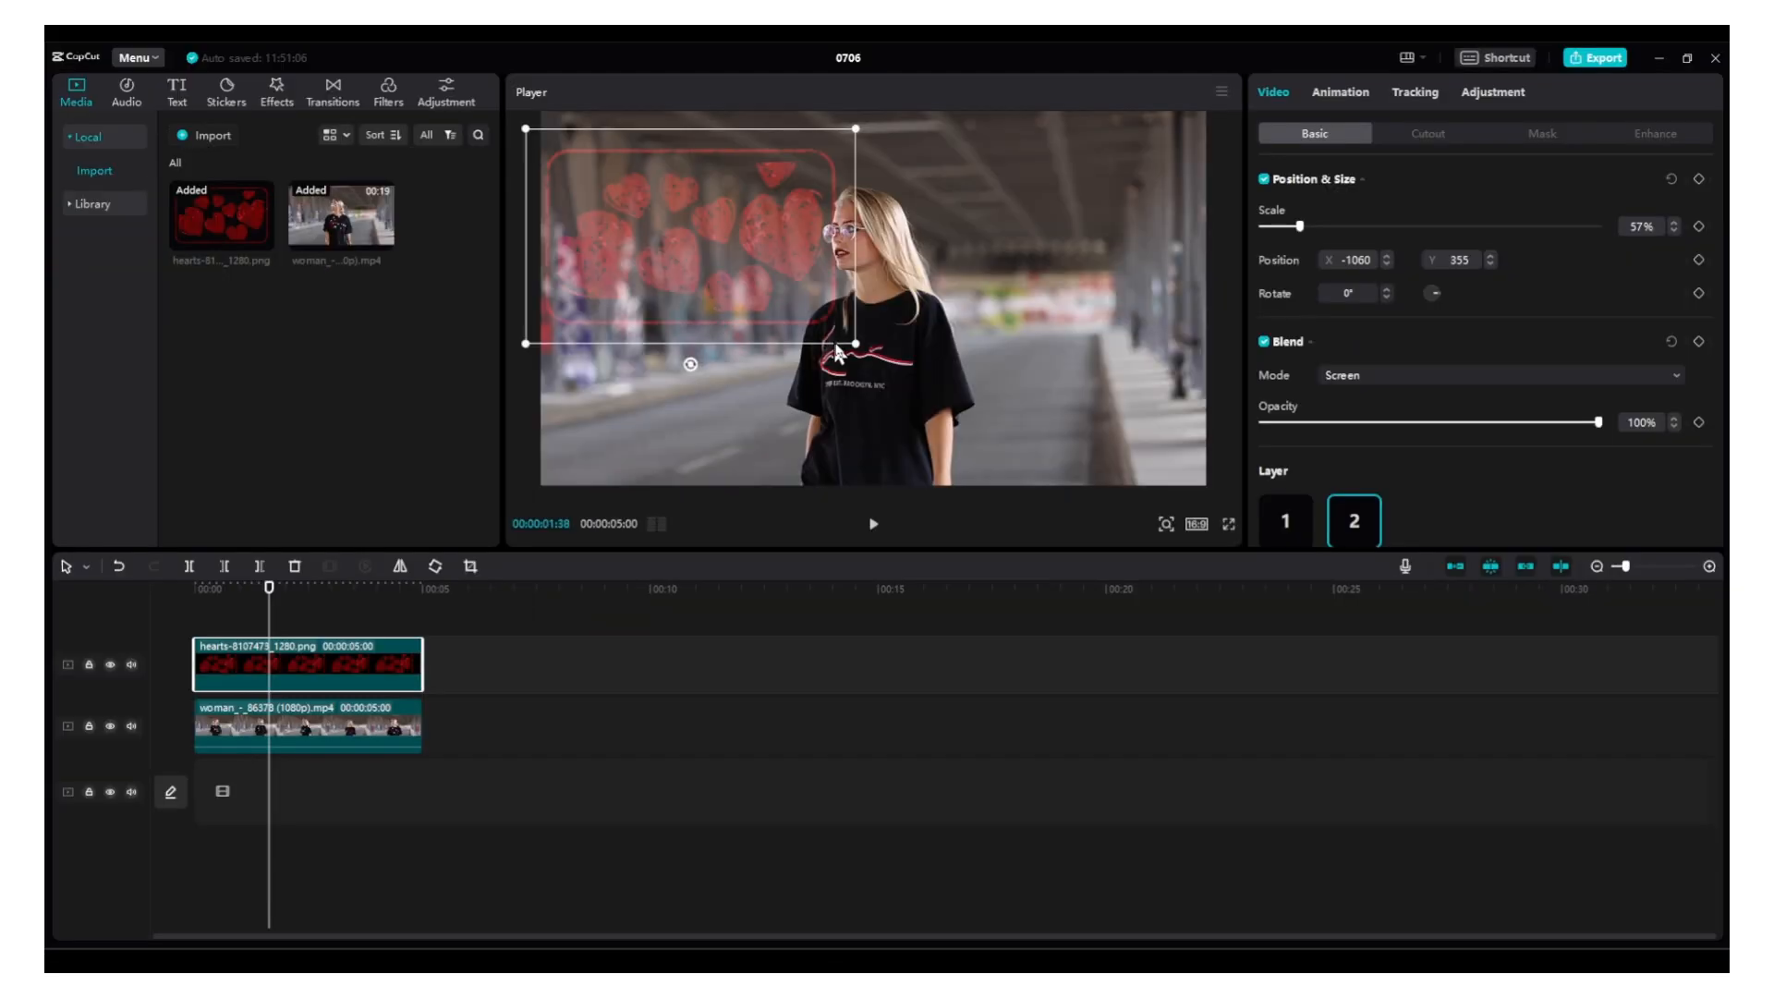
drag(857, 344, 710, 452)
drag(270, 590, 191, 610)
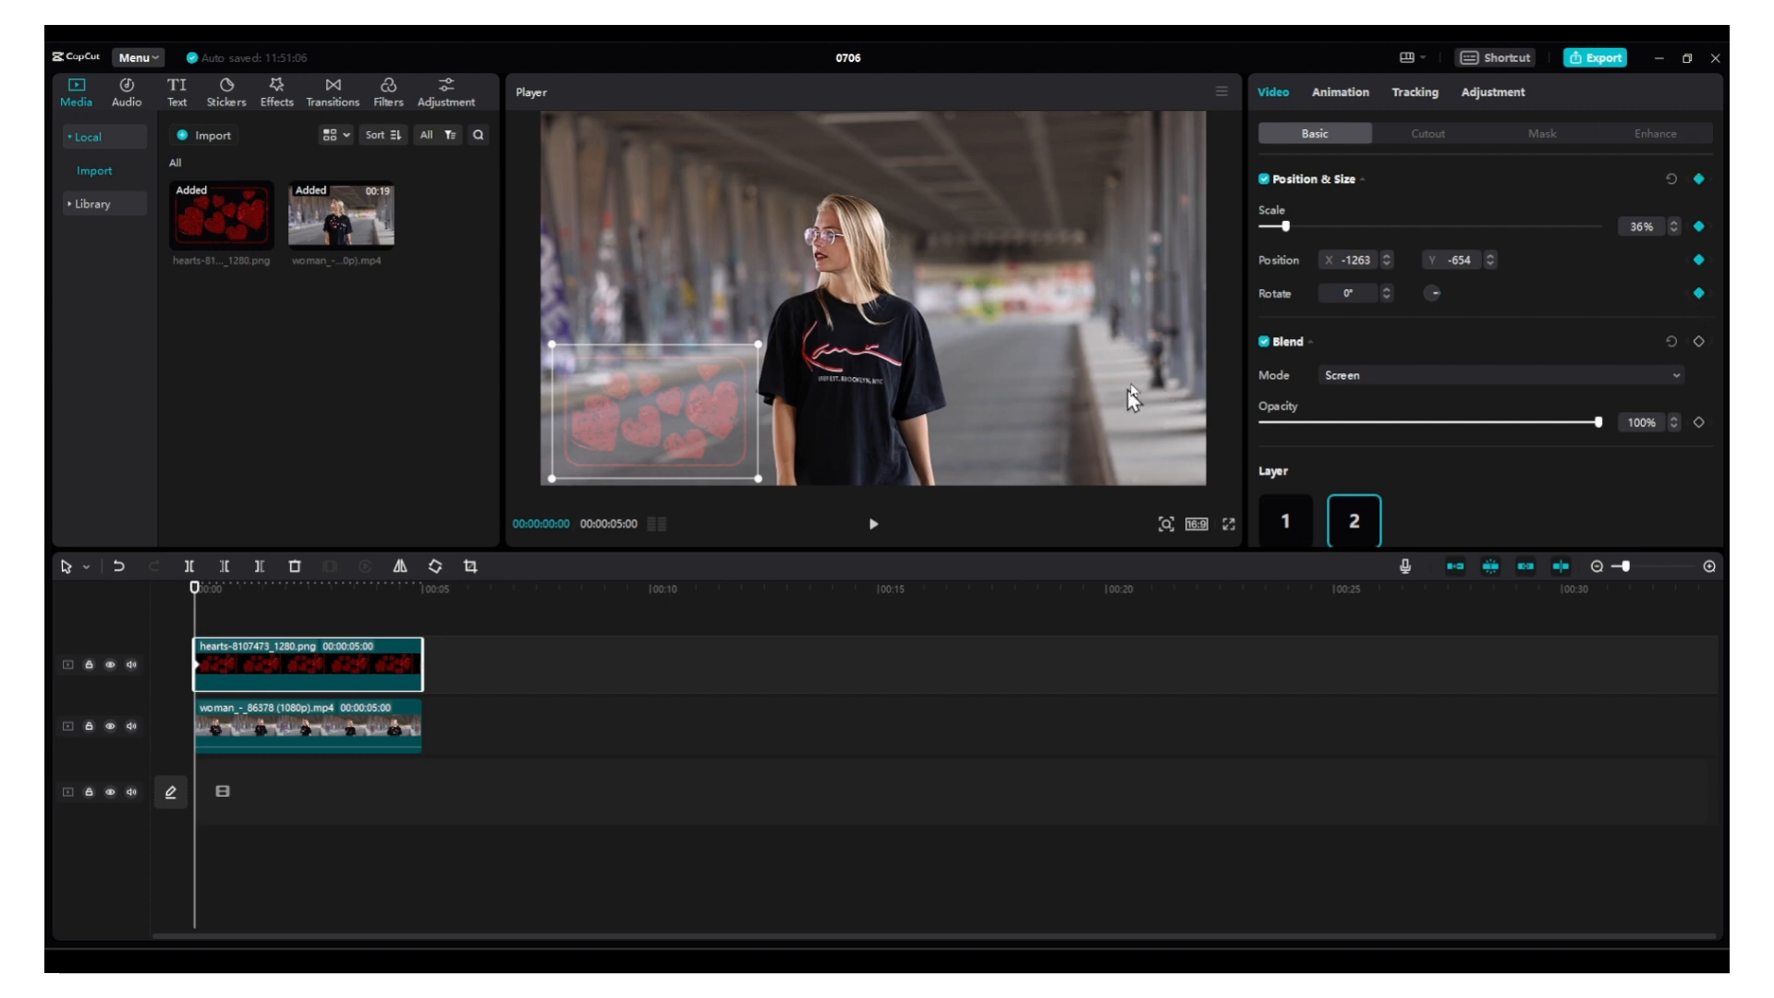
- At 00:00:04:03, move the hearts overlay to the right side of the frame, enlarge it to 66% and rotate it to about 83°
drag(206, 593, 379, 594)
drag(662, 464, 1113, 457)
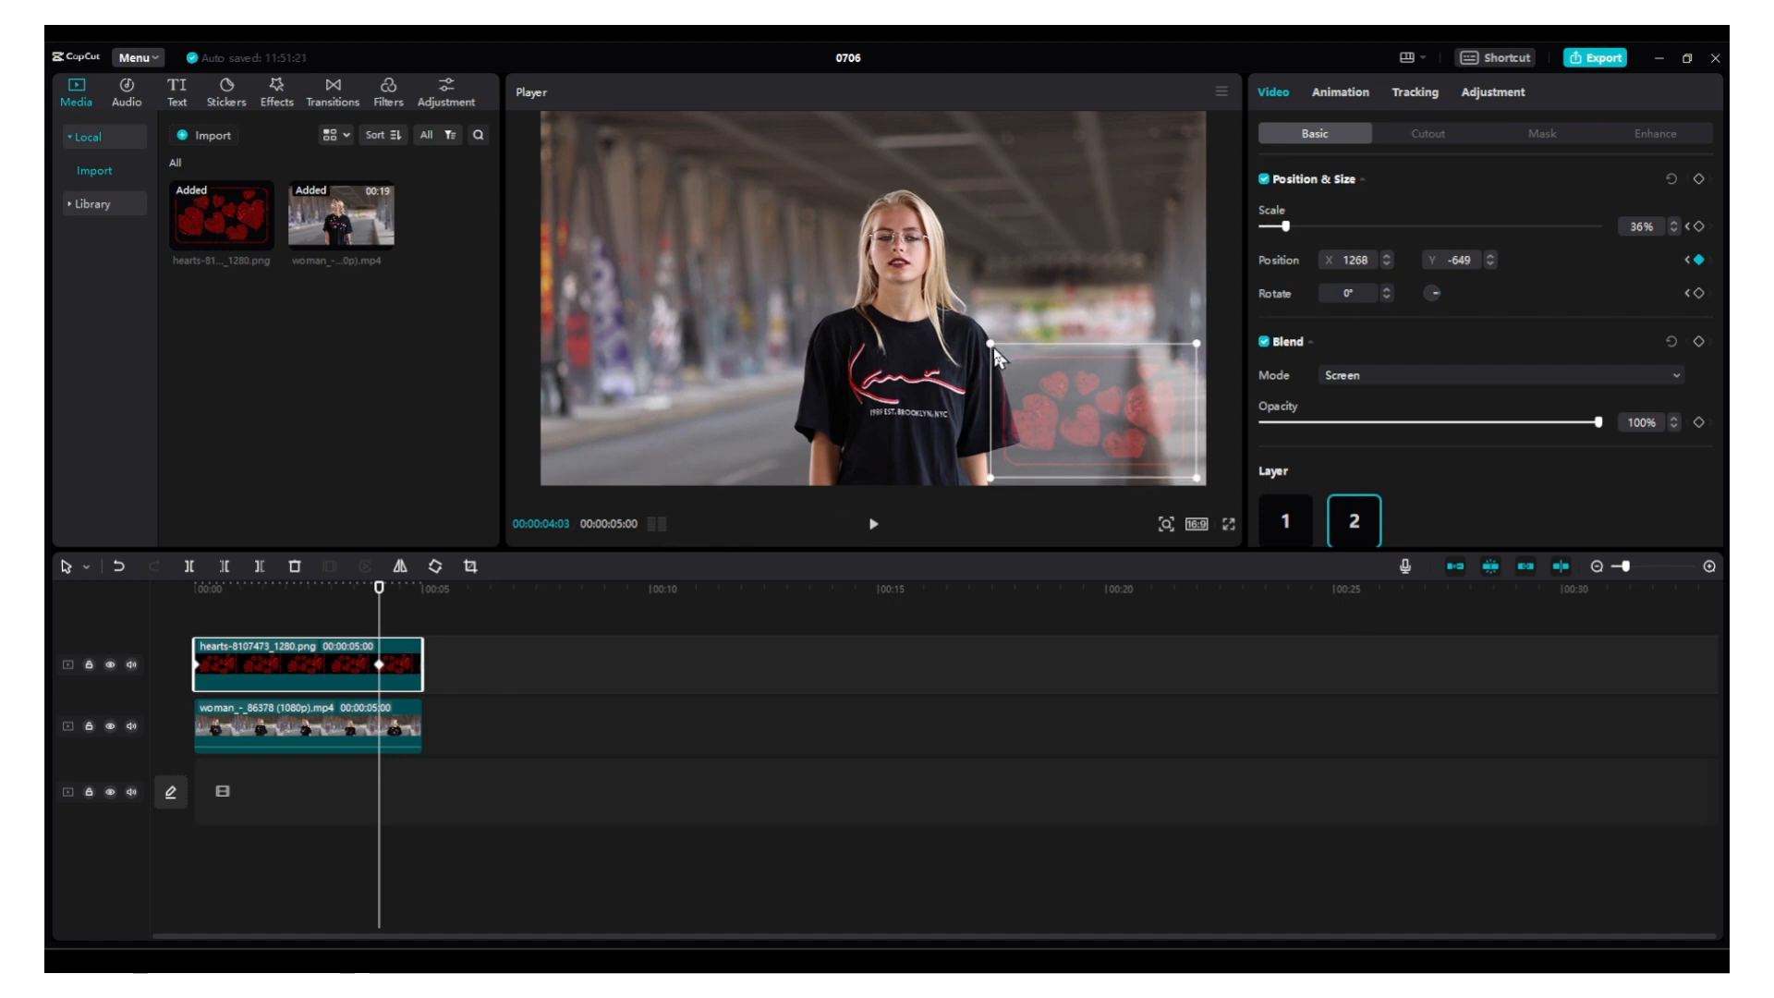
drag(1139, 371, 1123, 331)
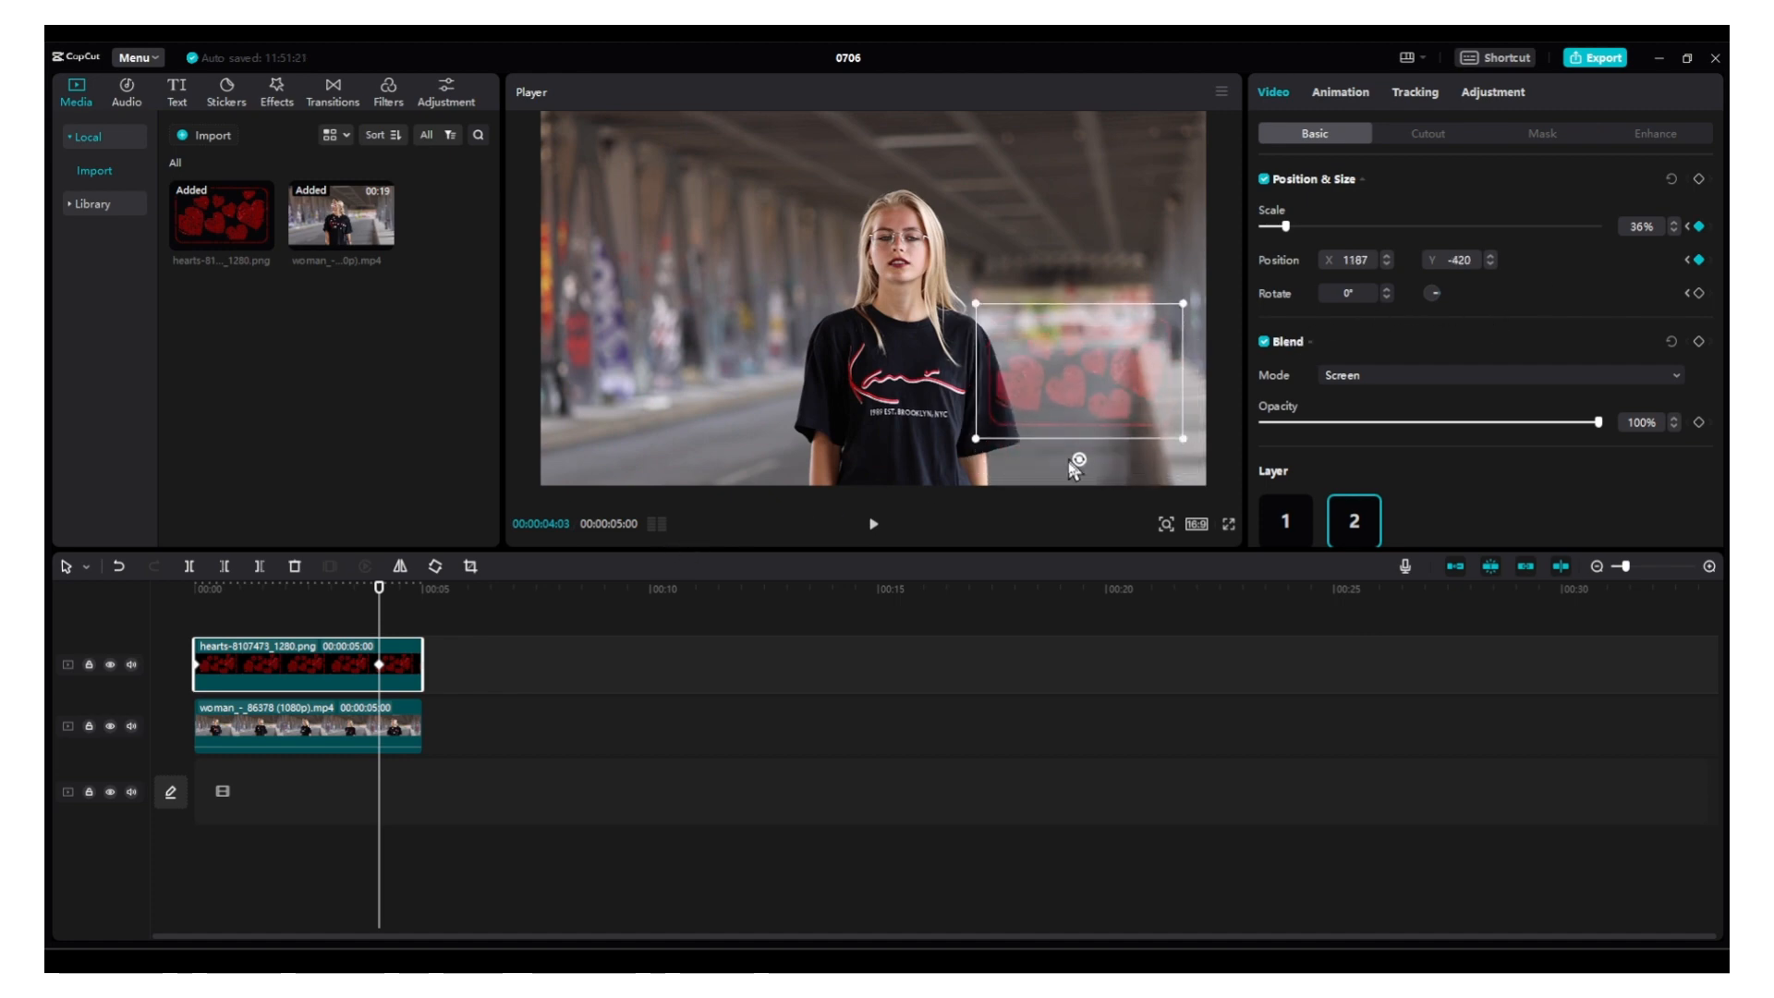
drag(1077, 460, 1112, 223)
drag(1065, 313, 1019, 404)
drag(1075, 312, 1023, 348)
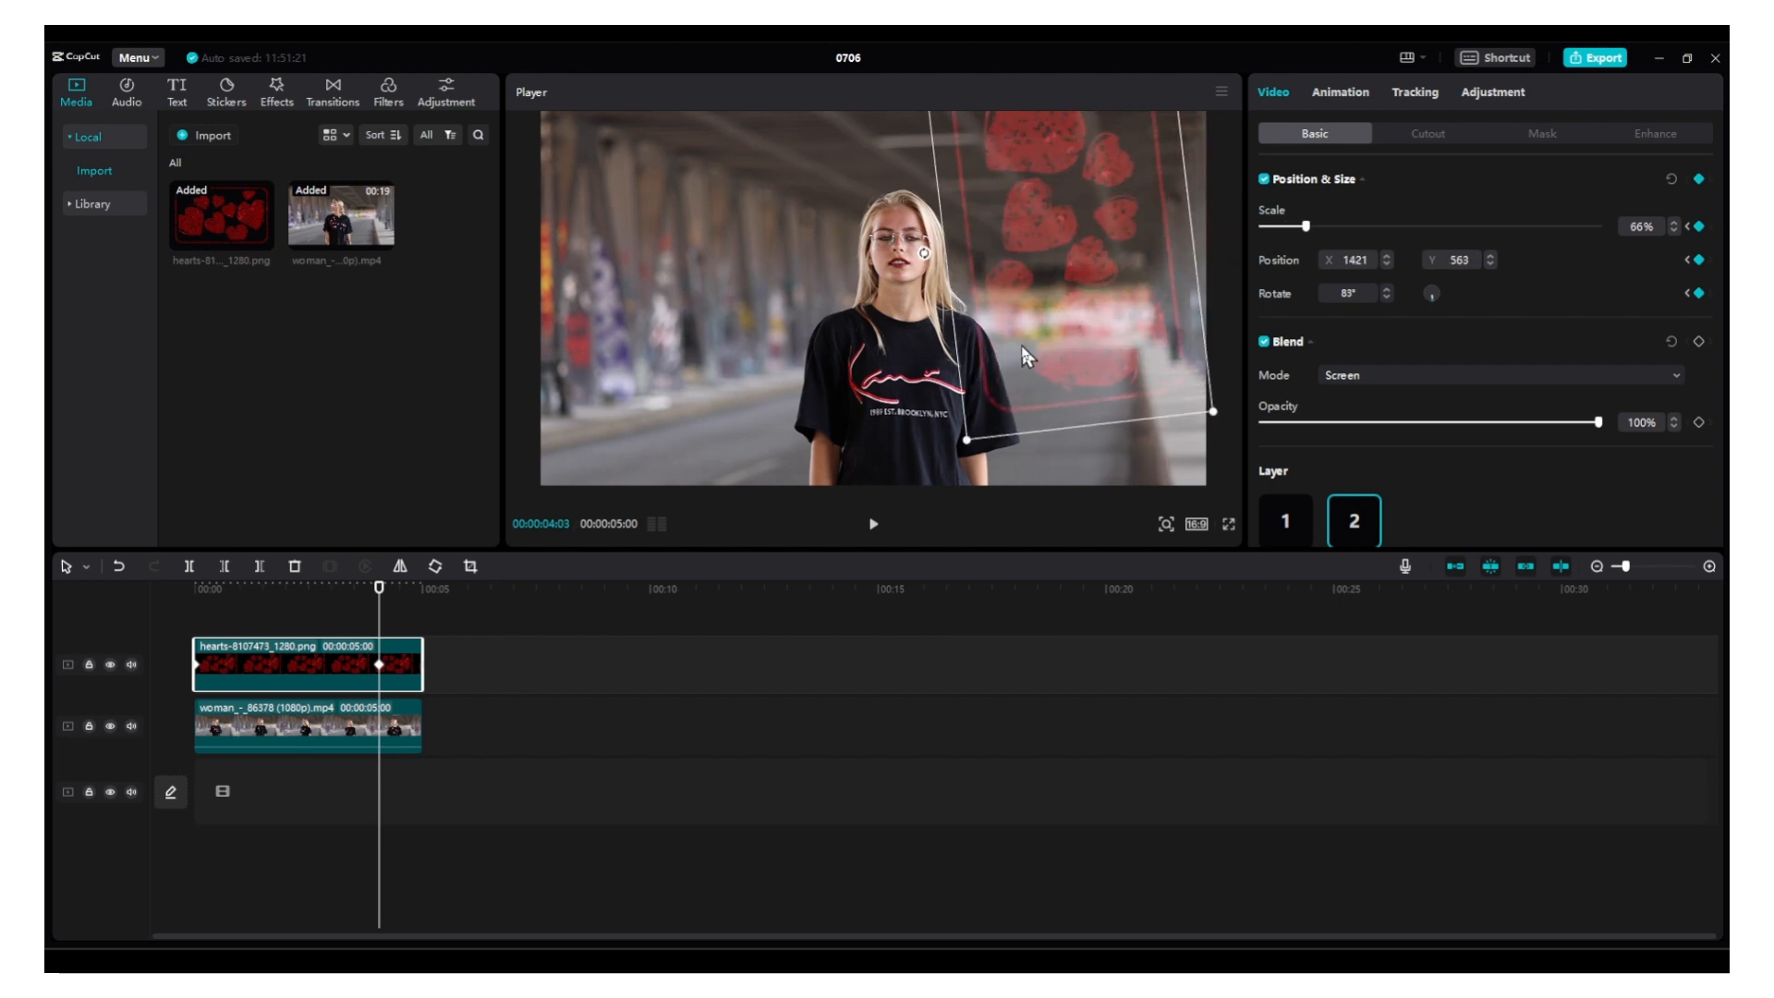
- Show the hearts clip's individual property keyframes, shift the second Scale keyframe to about 1.8 seconds and preview the animation
drag(381, 592, 171, 632)
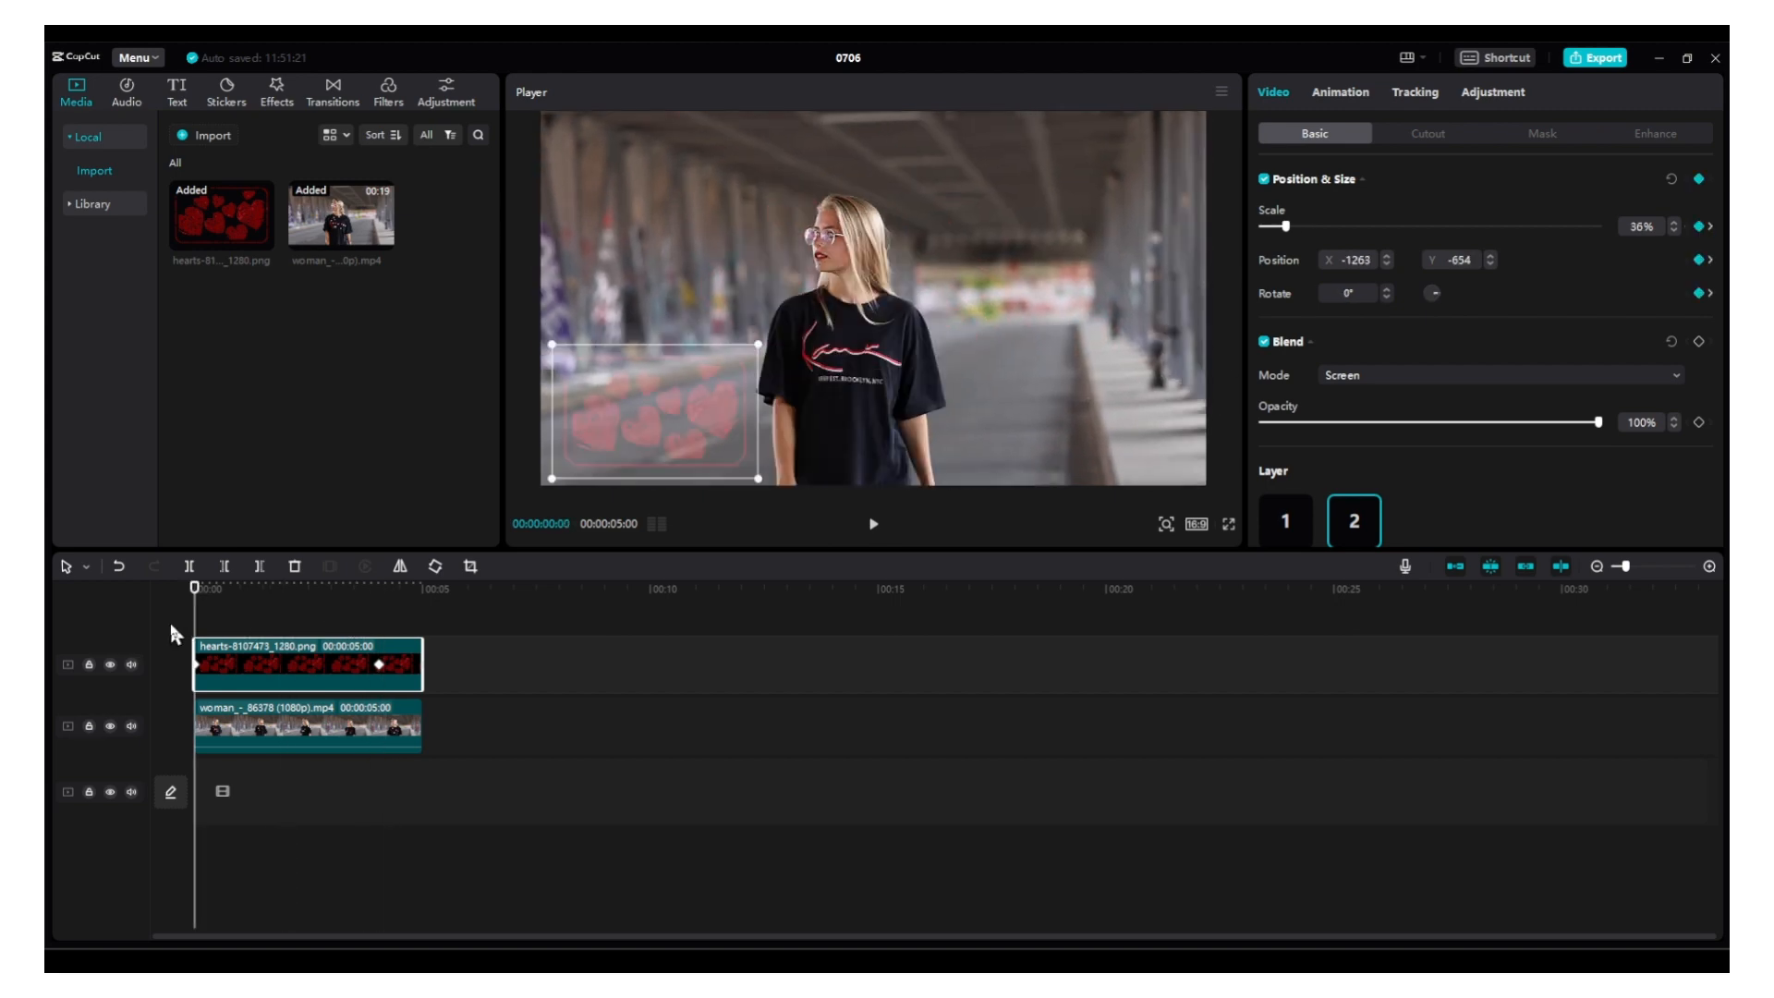
key(alt+k)
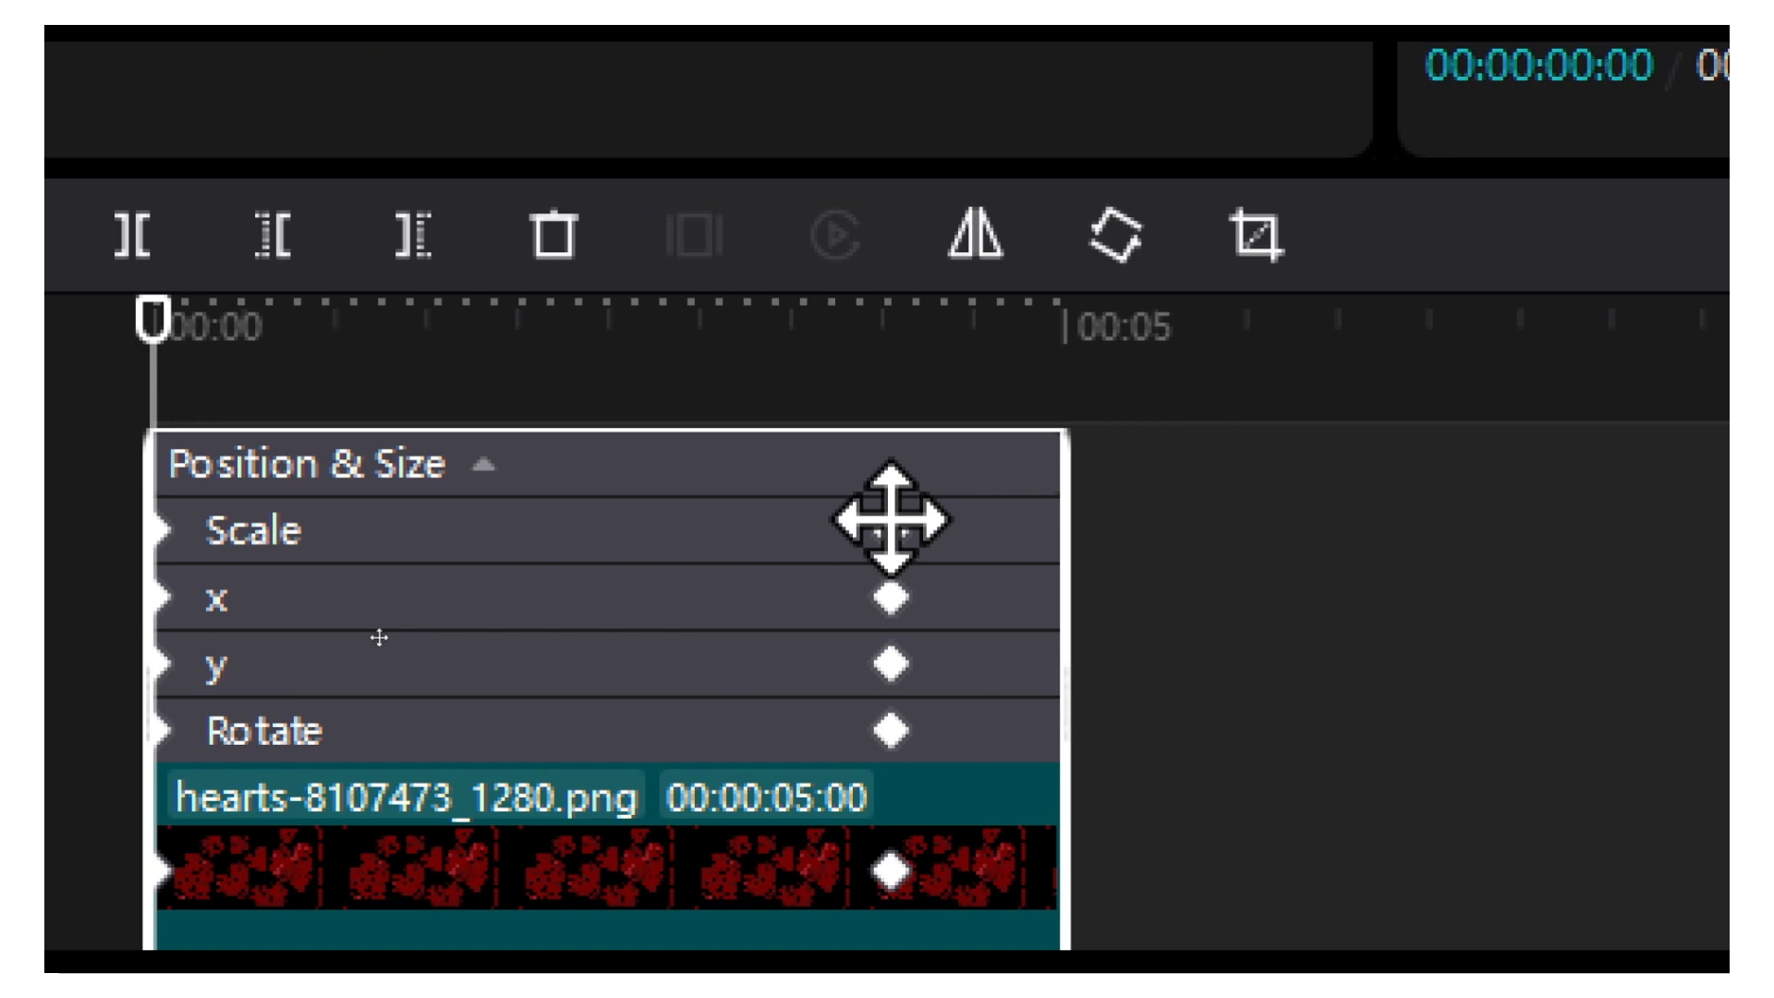
drag(892, 520, 477, 529)
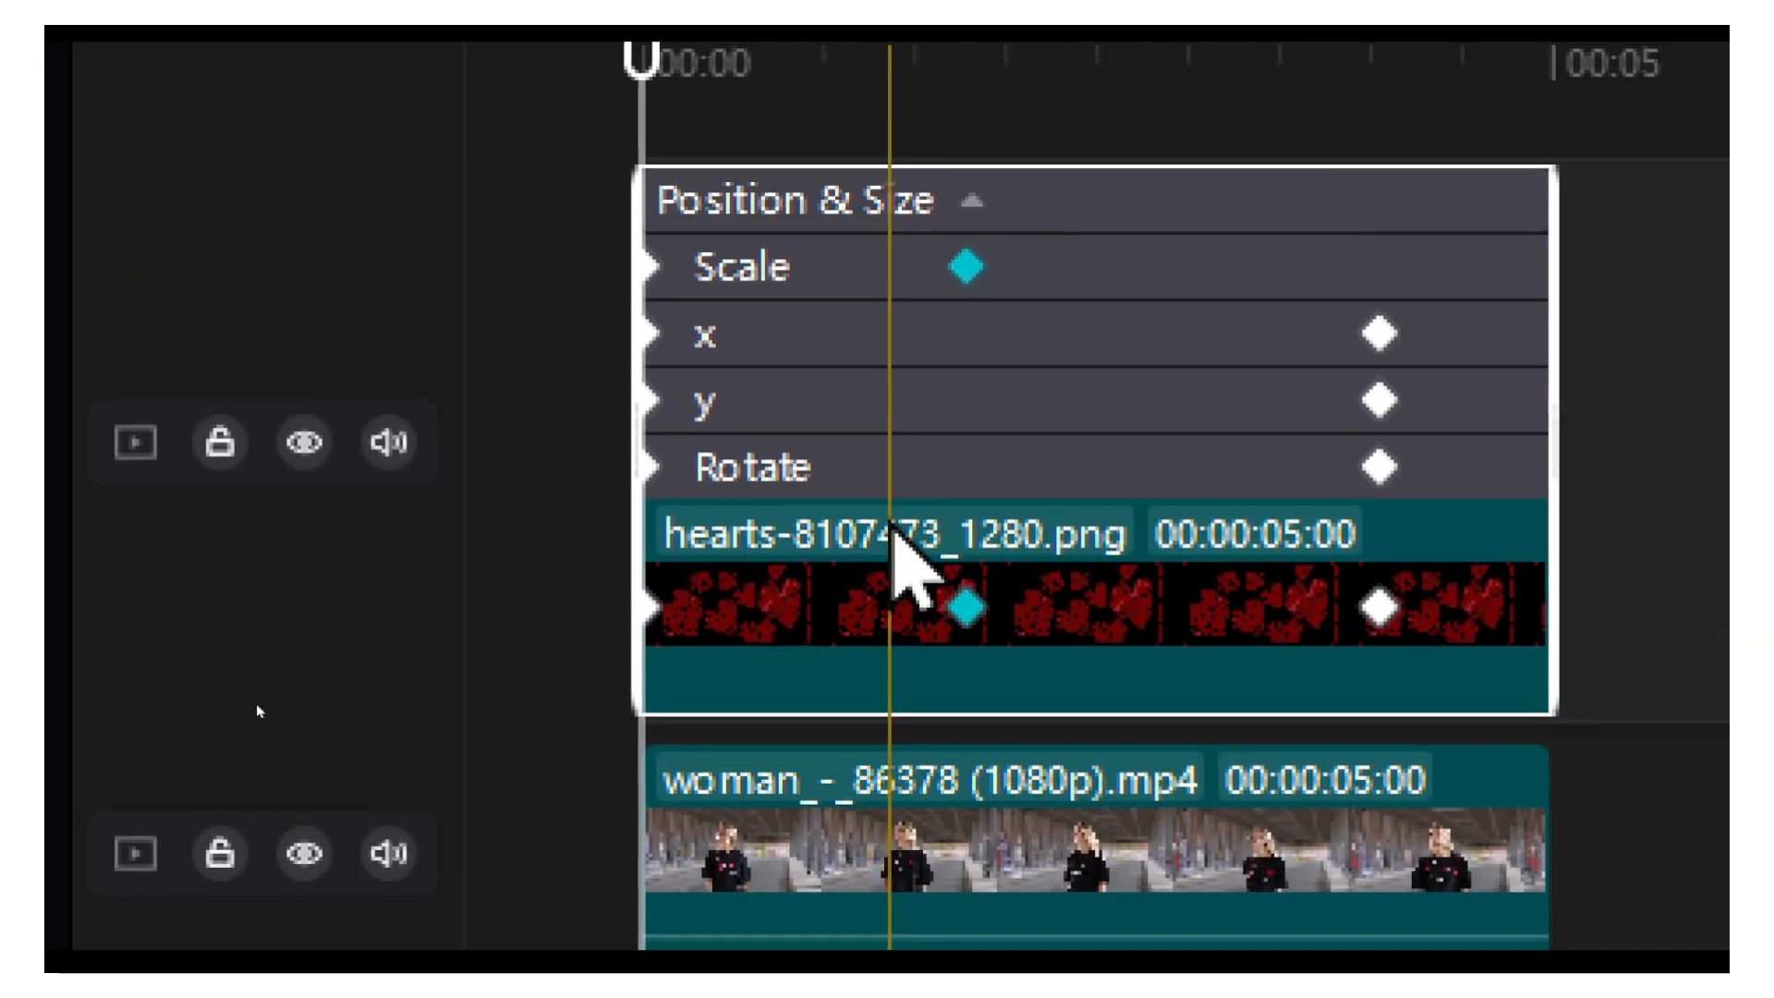
drag(853, 560, 661, 560)
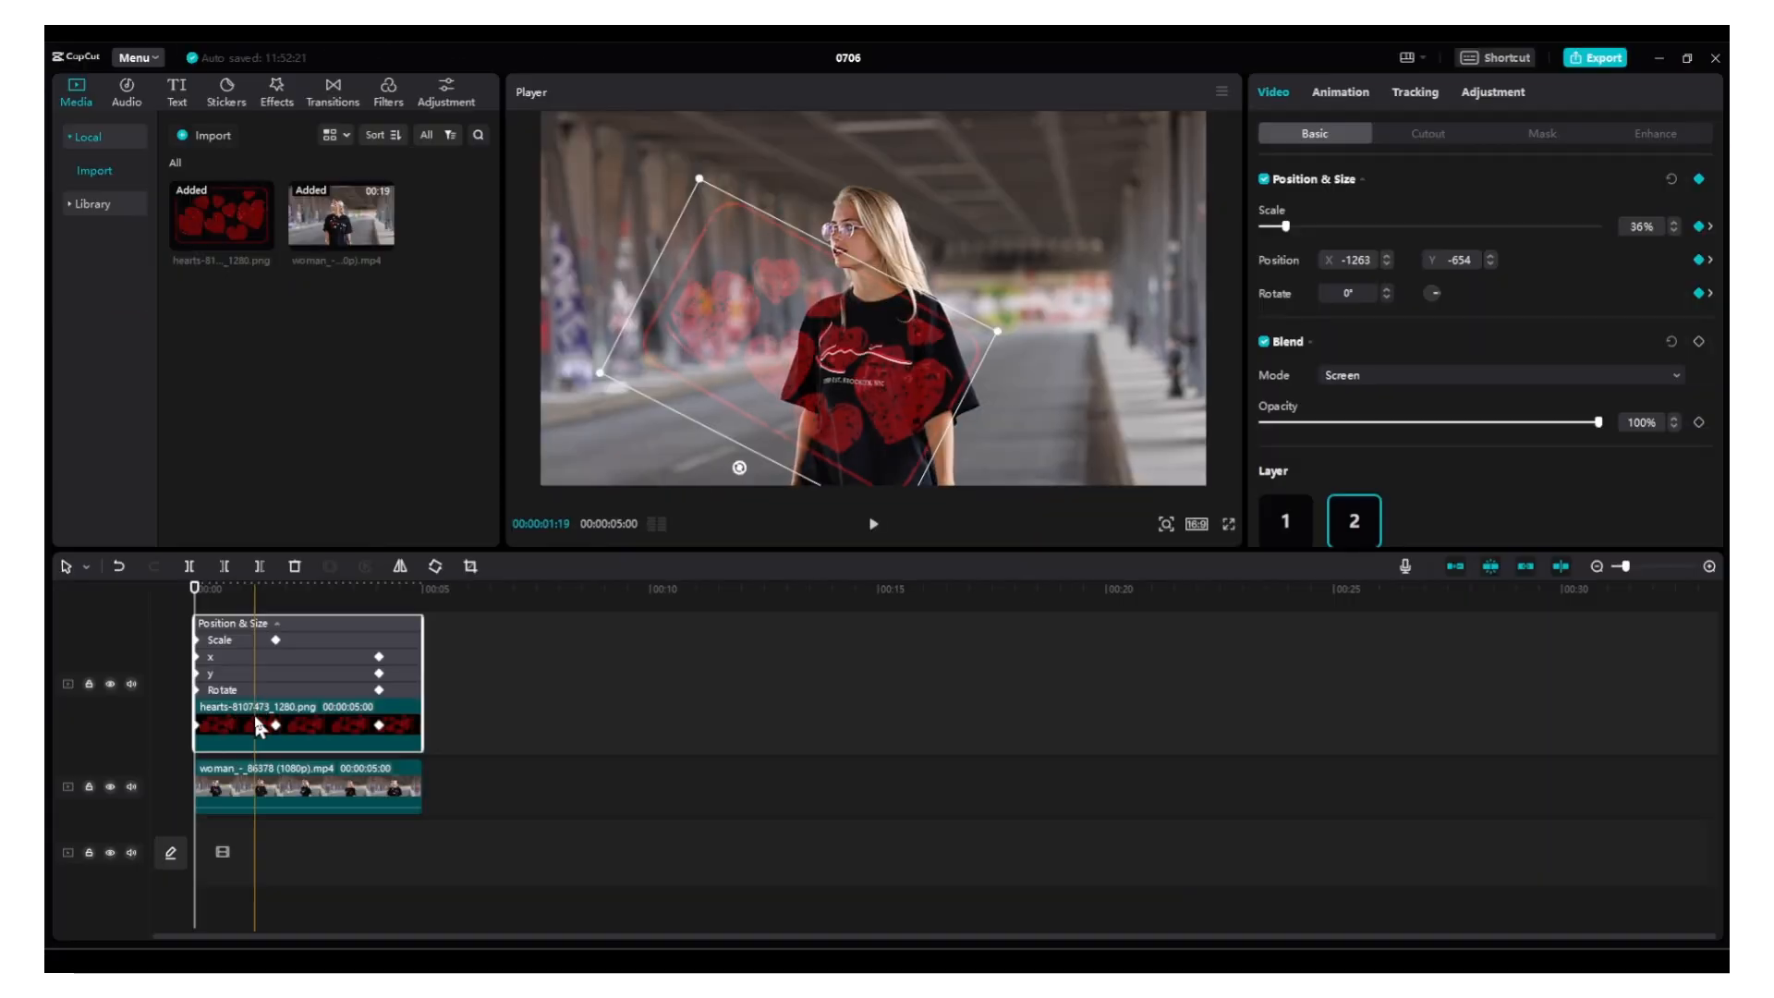
key(space)
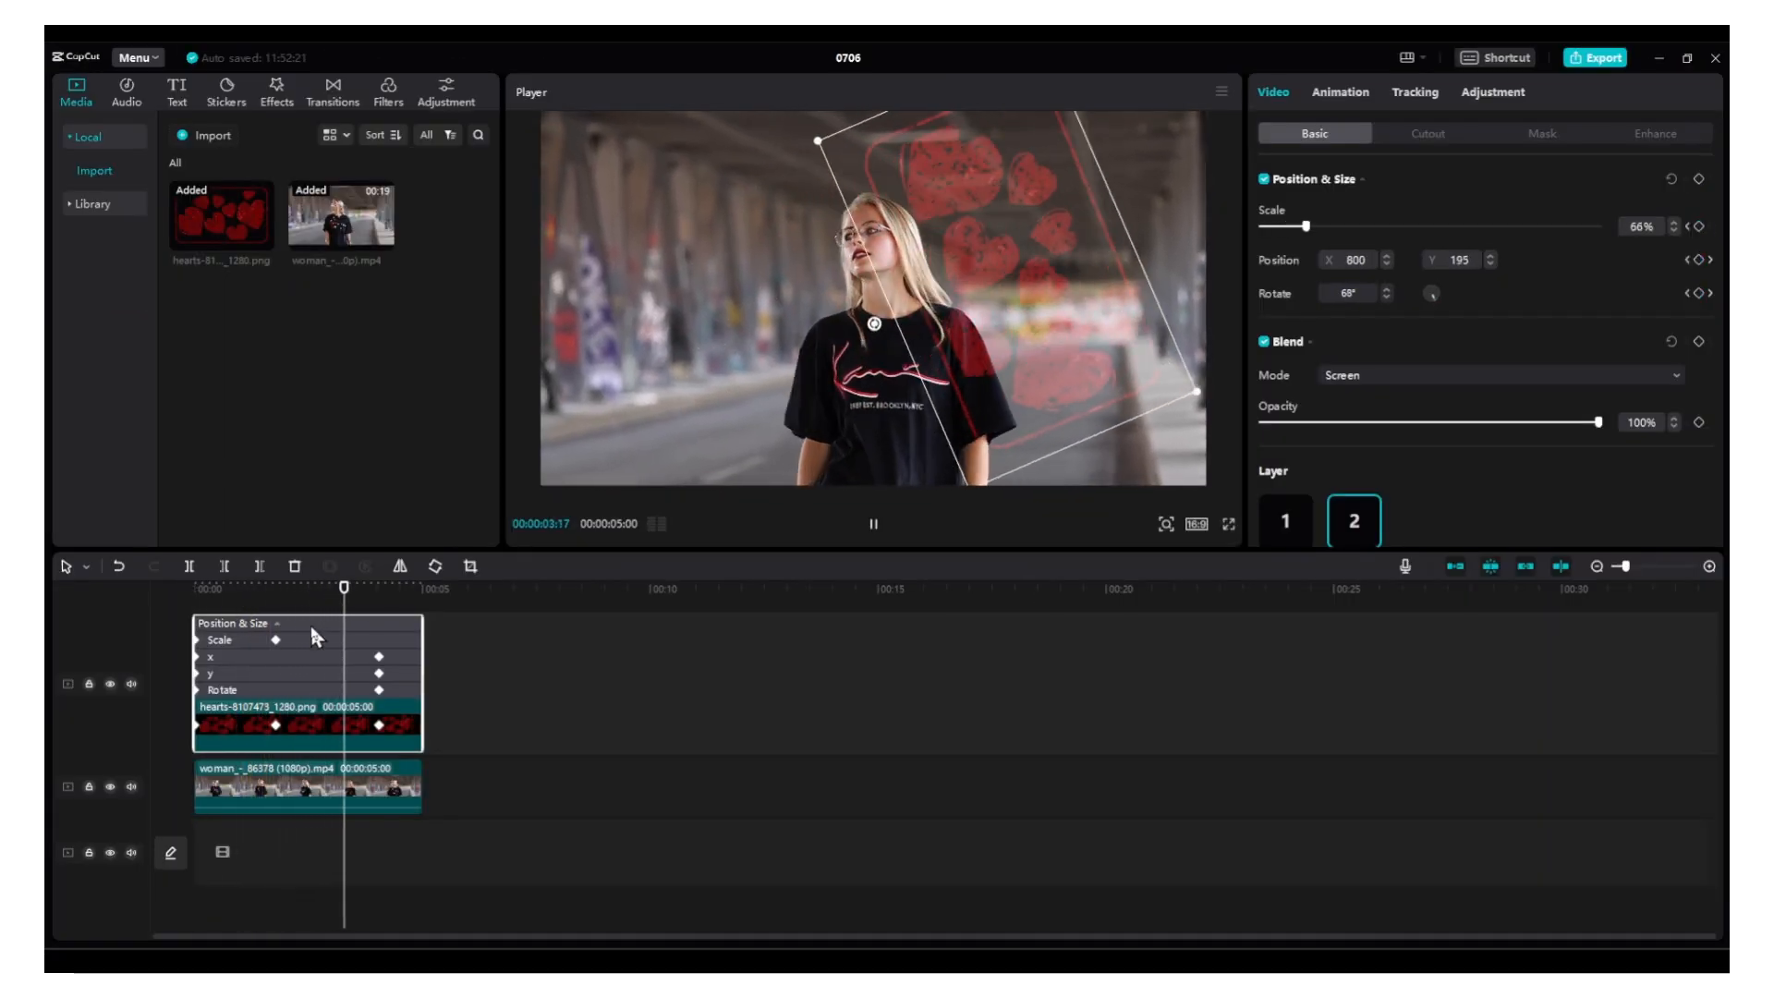
key(space)
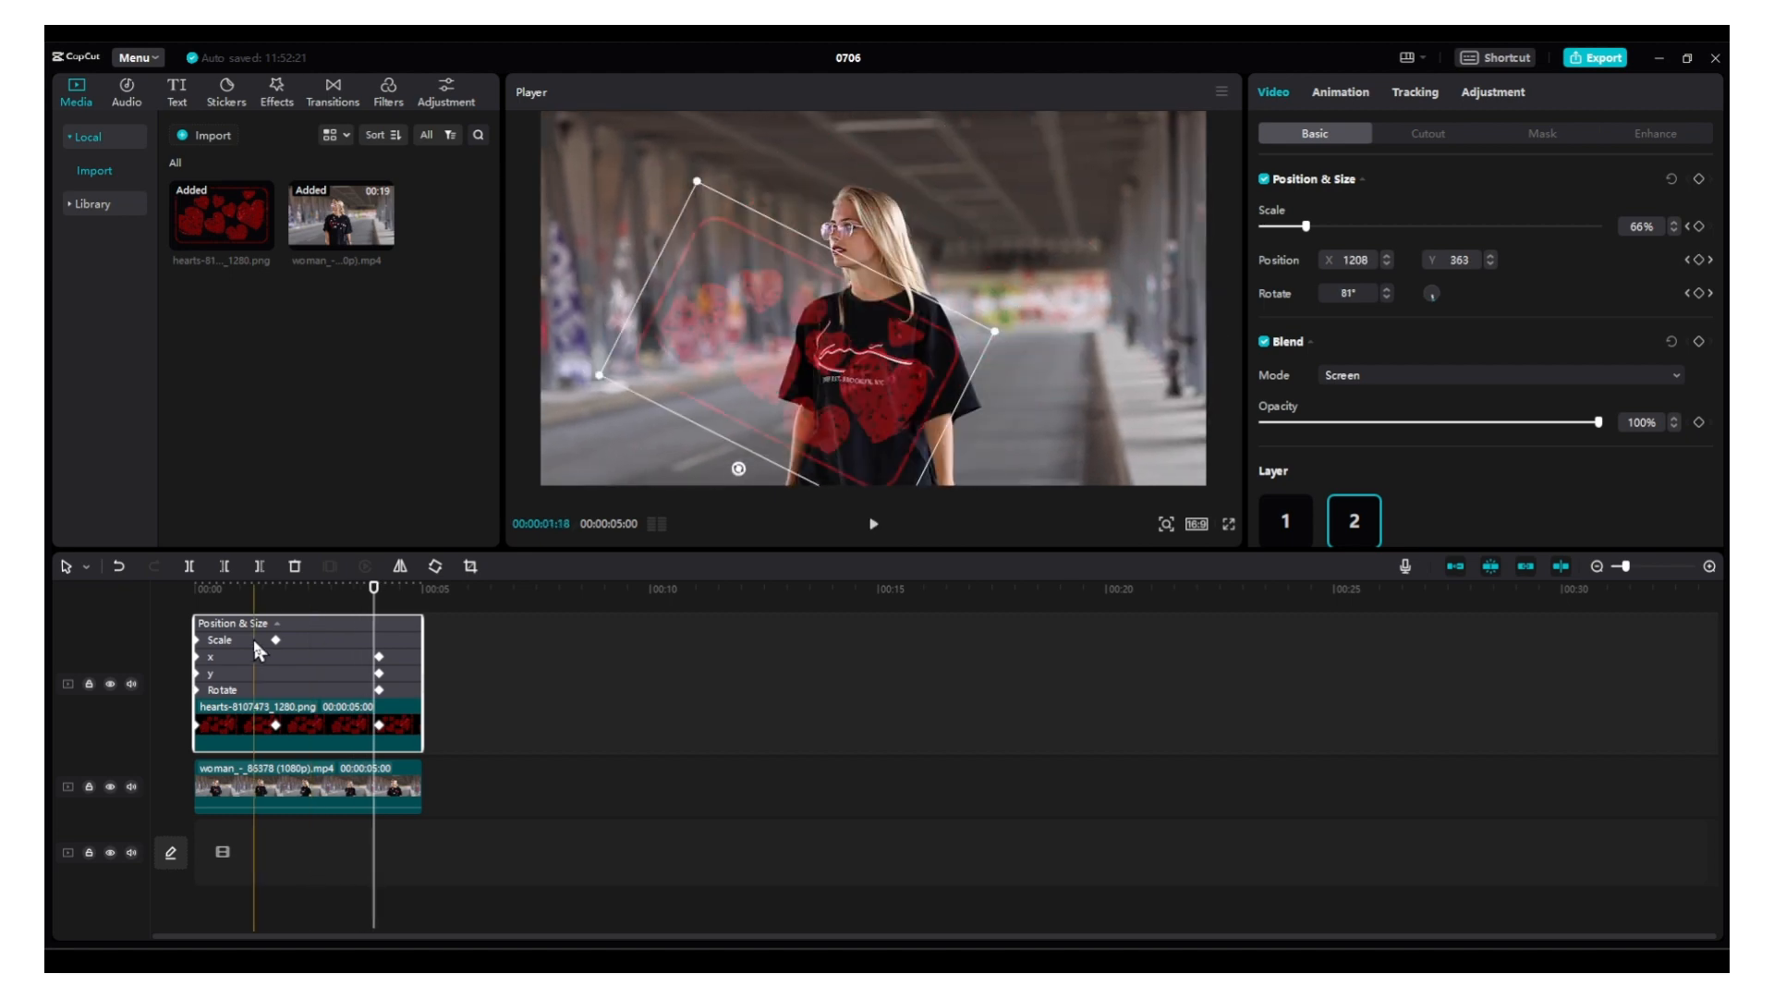
- Try the second Scale keyframe at about 0.6 seconds and at about 4.3 seconds, previewing the animation each time
click(275, 637)
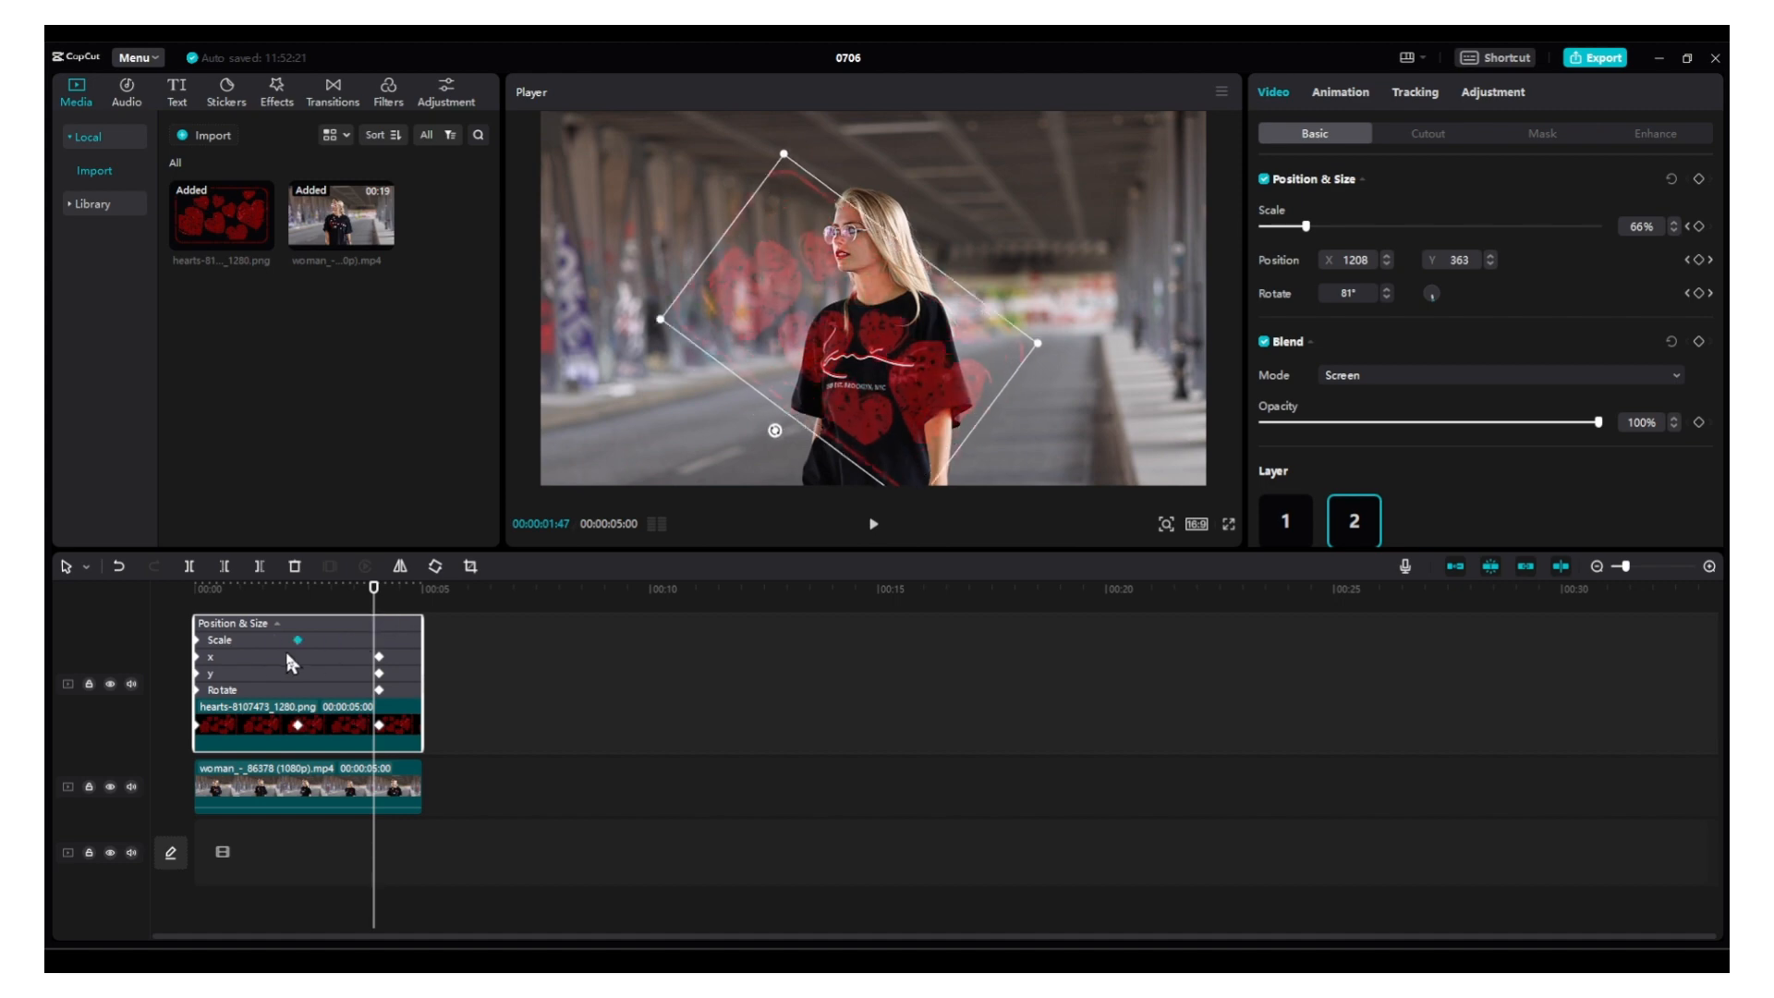
drag(219, 602, 164, 595)
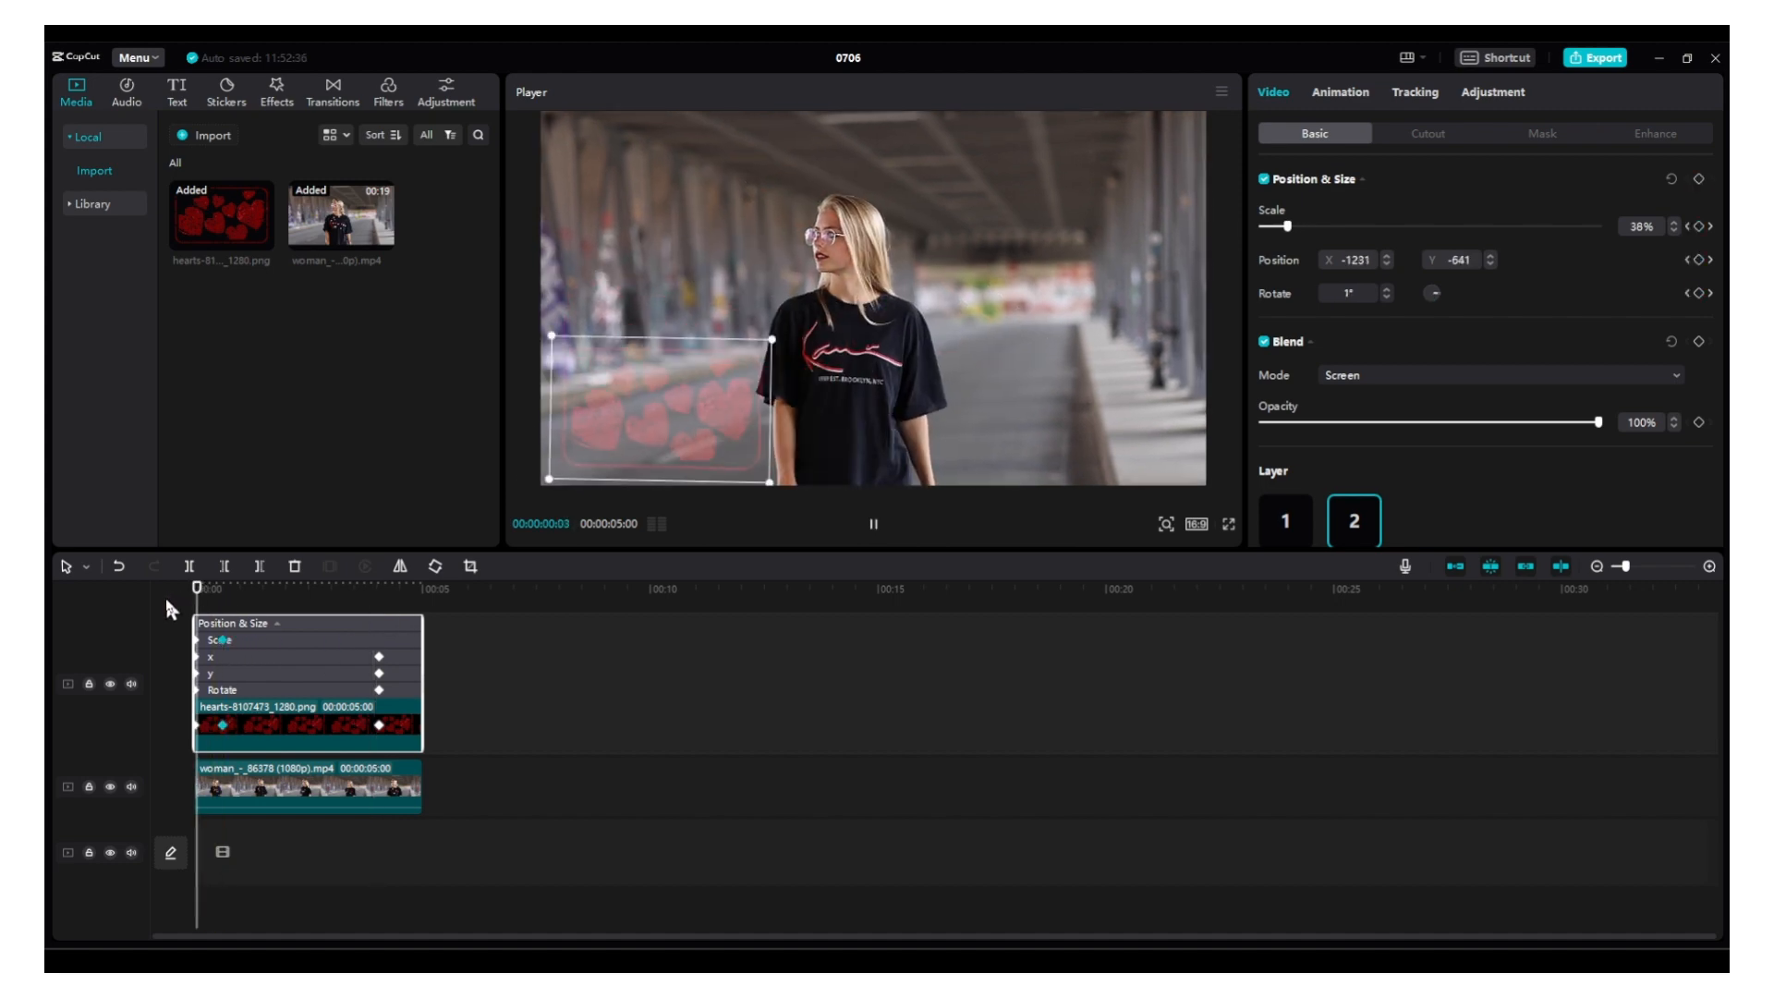
key(space)
key(space)
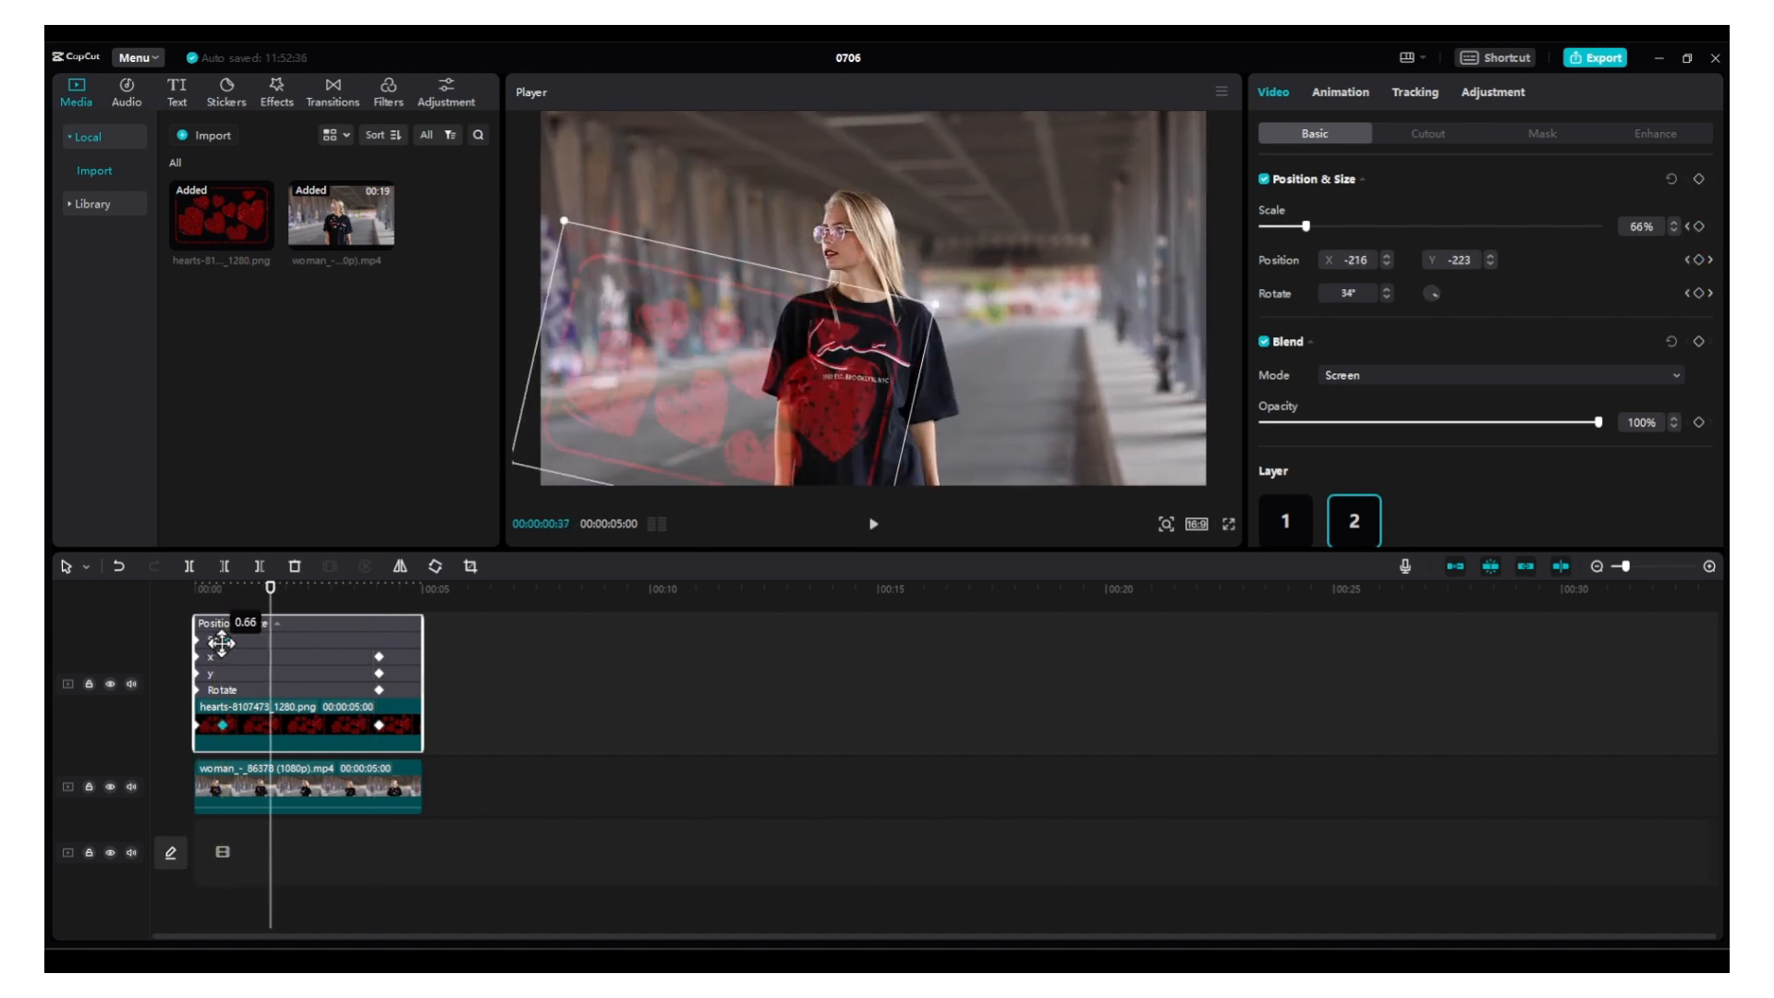
click(327, 596)
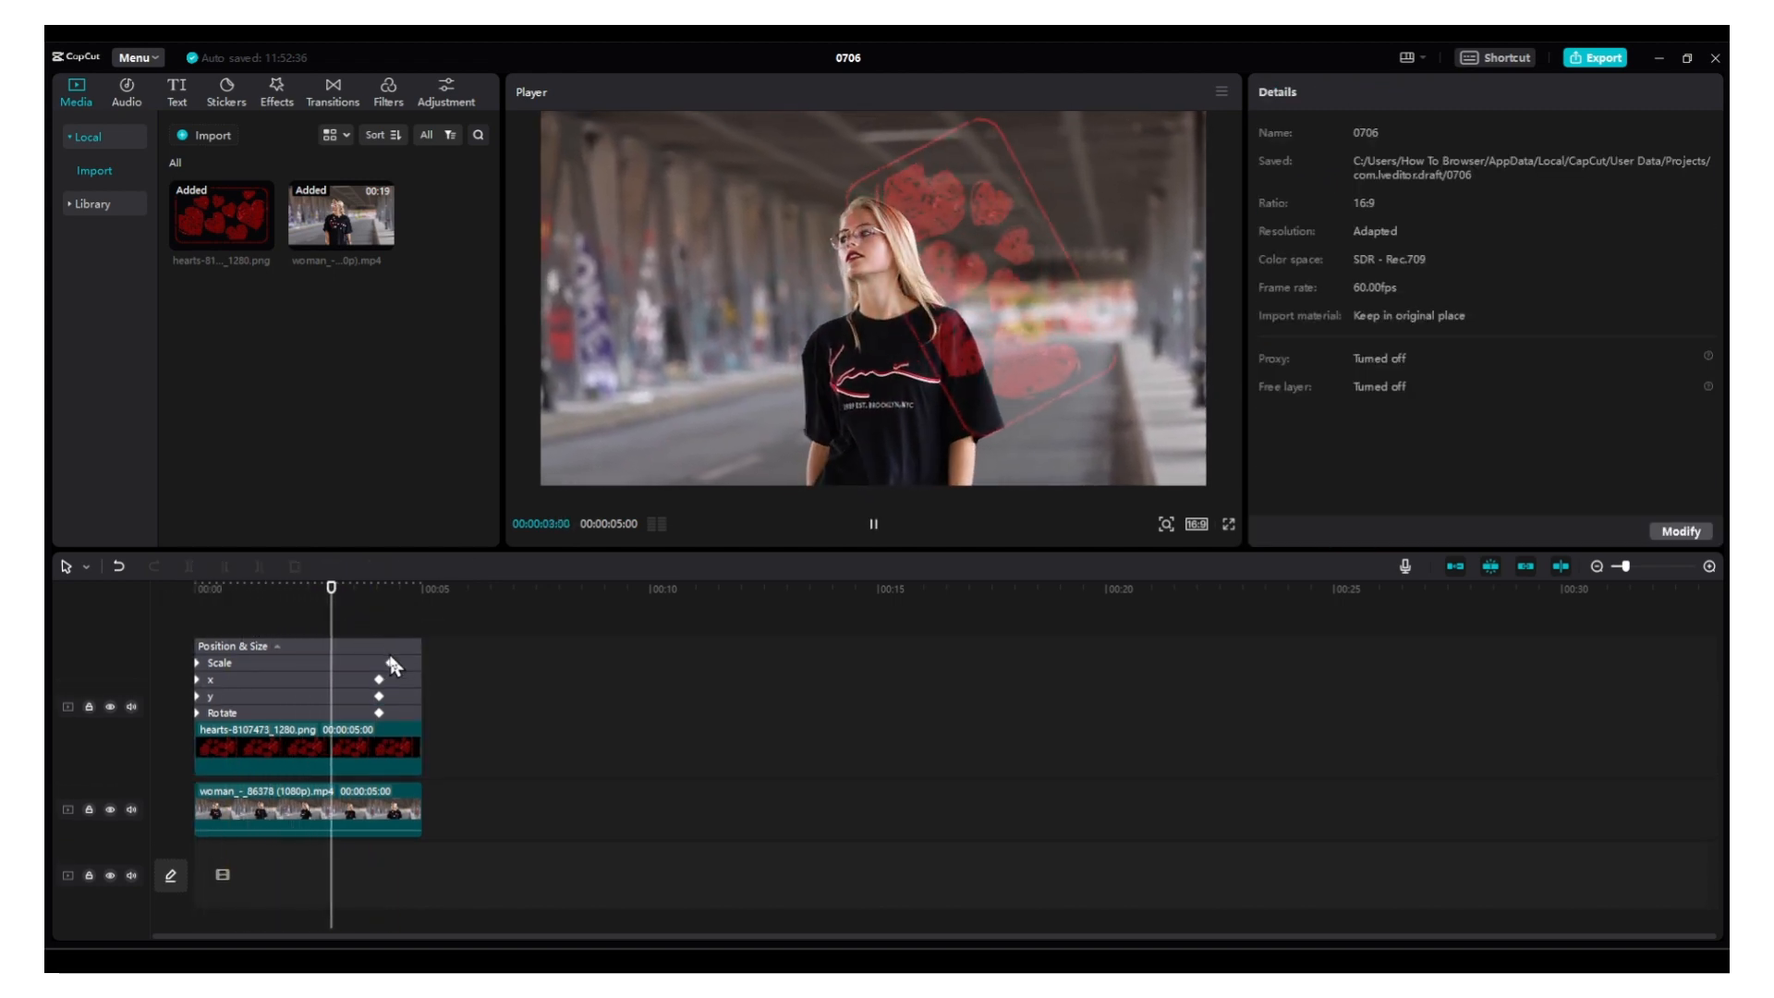
key(space)
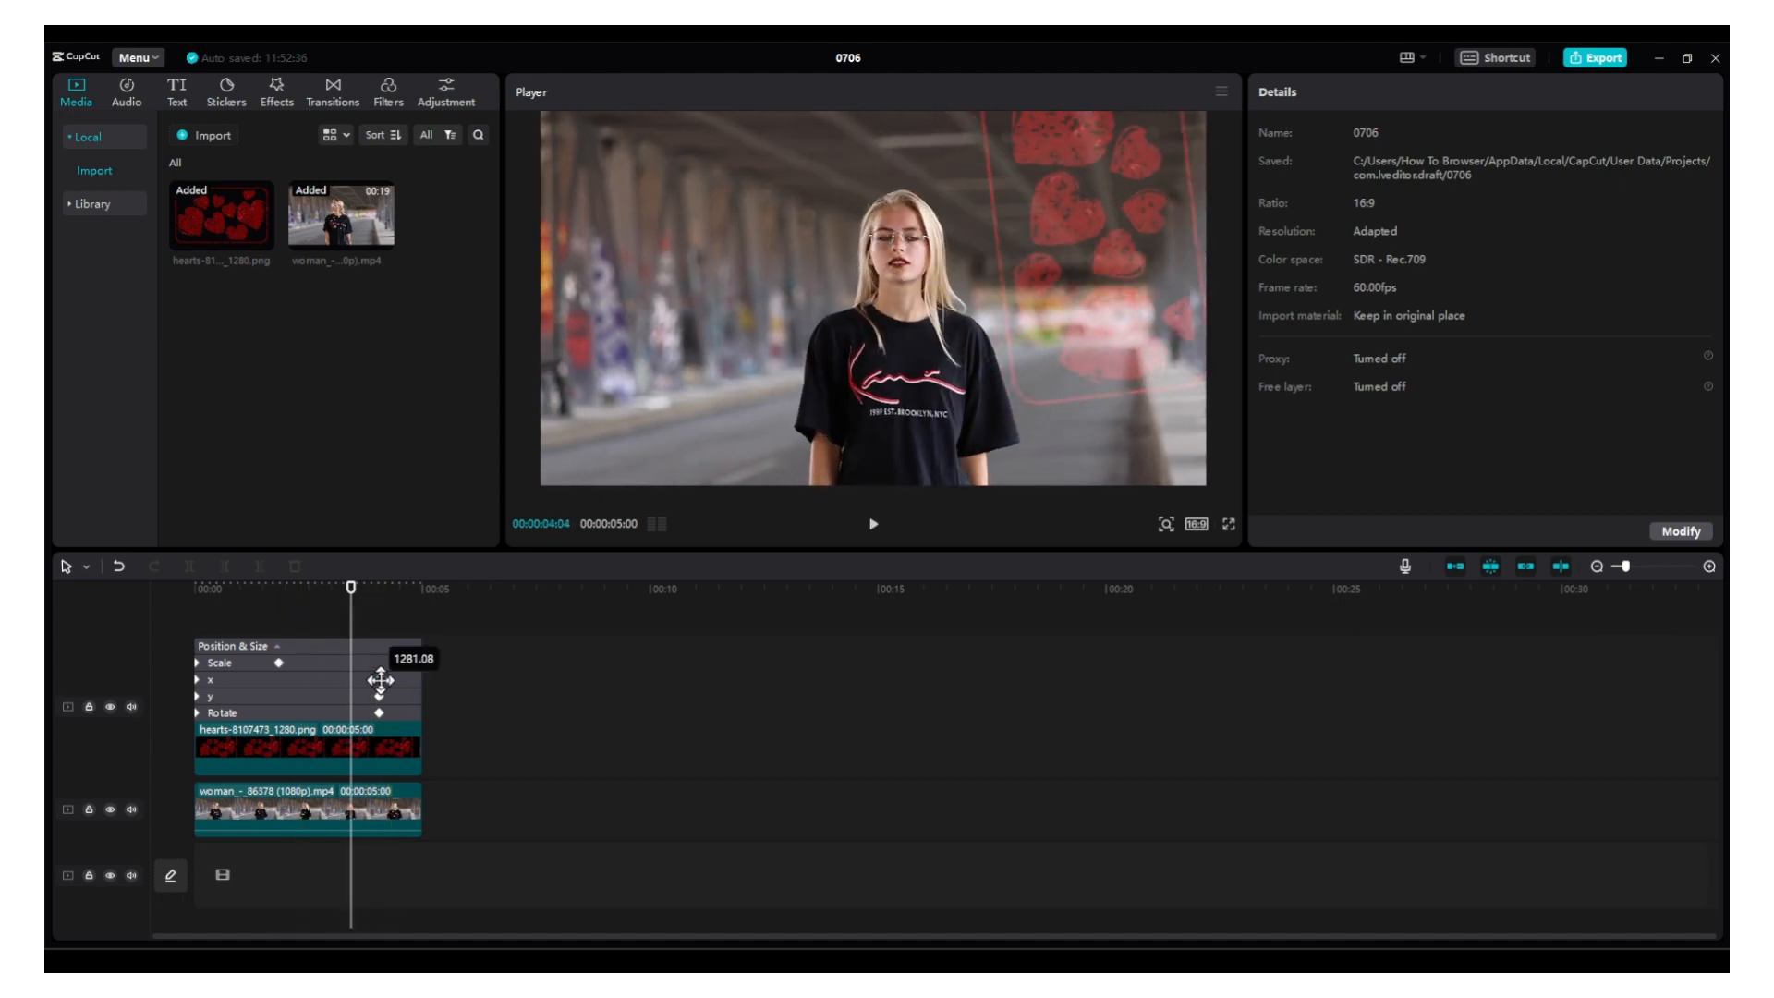
- Move the second x, y and Rotate keyframes to about 1.4 seconds and preview the faster movement
drag(381, 680, 259, 680)
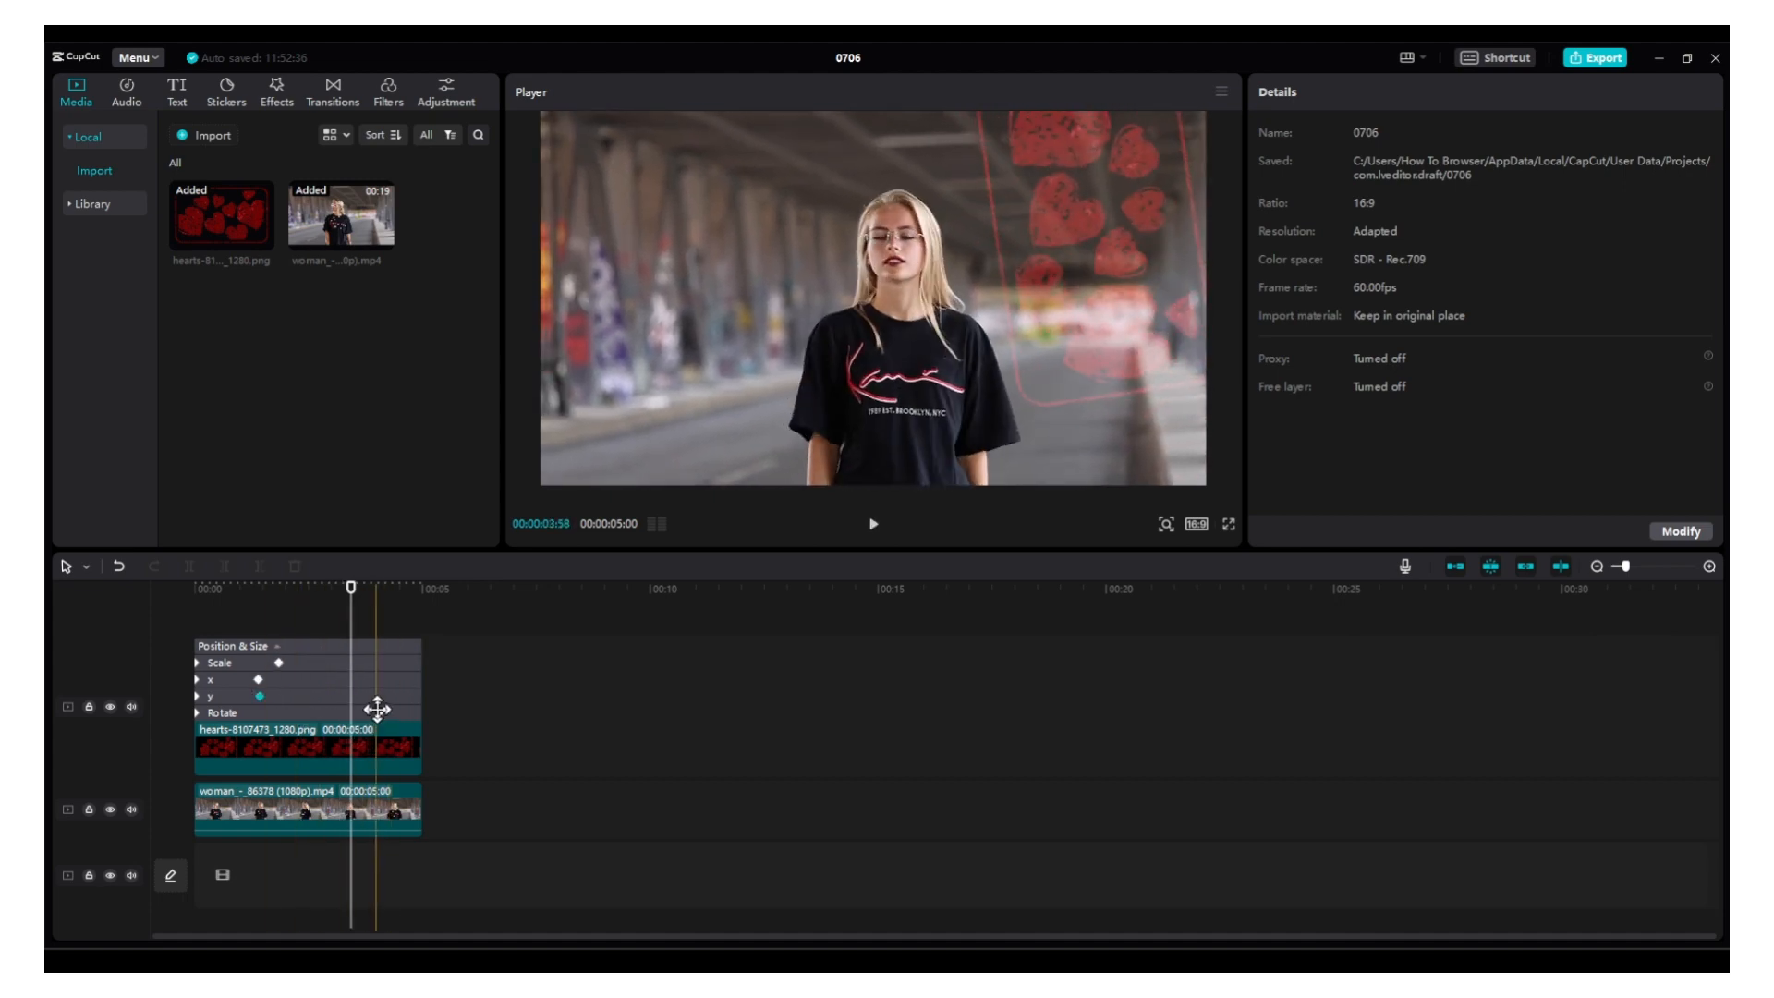
click(196, 610)
key(space)
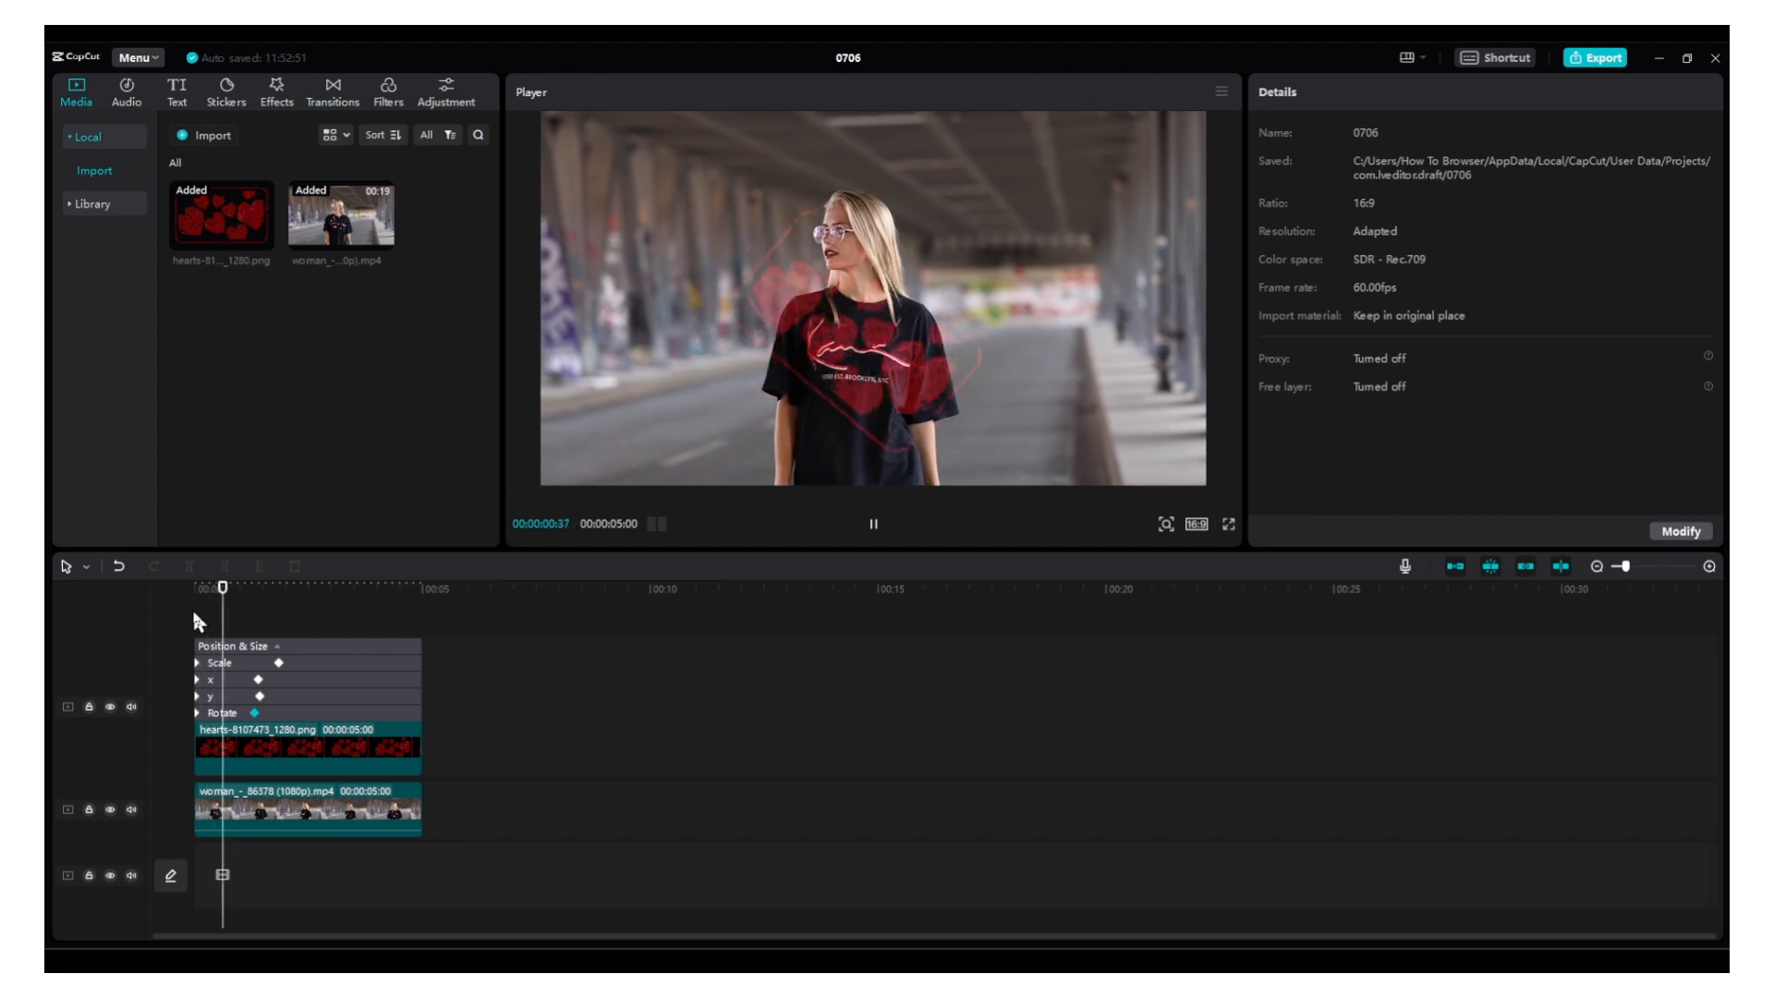
key(space)
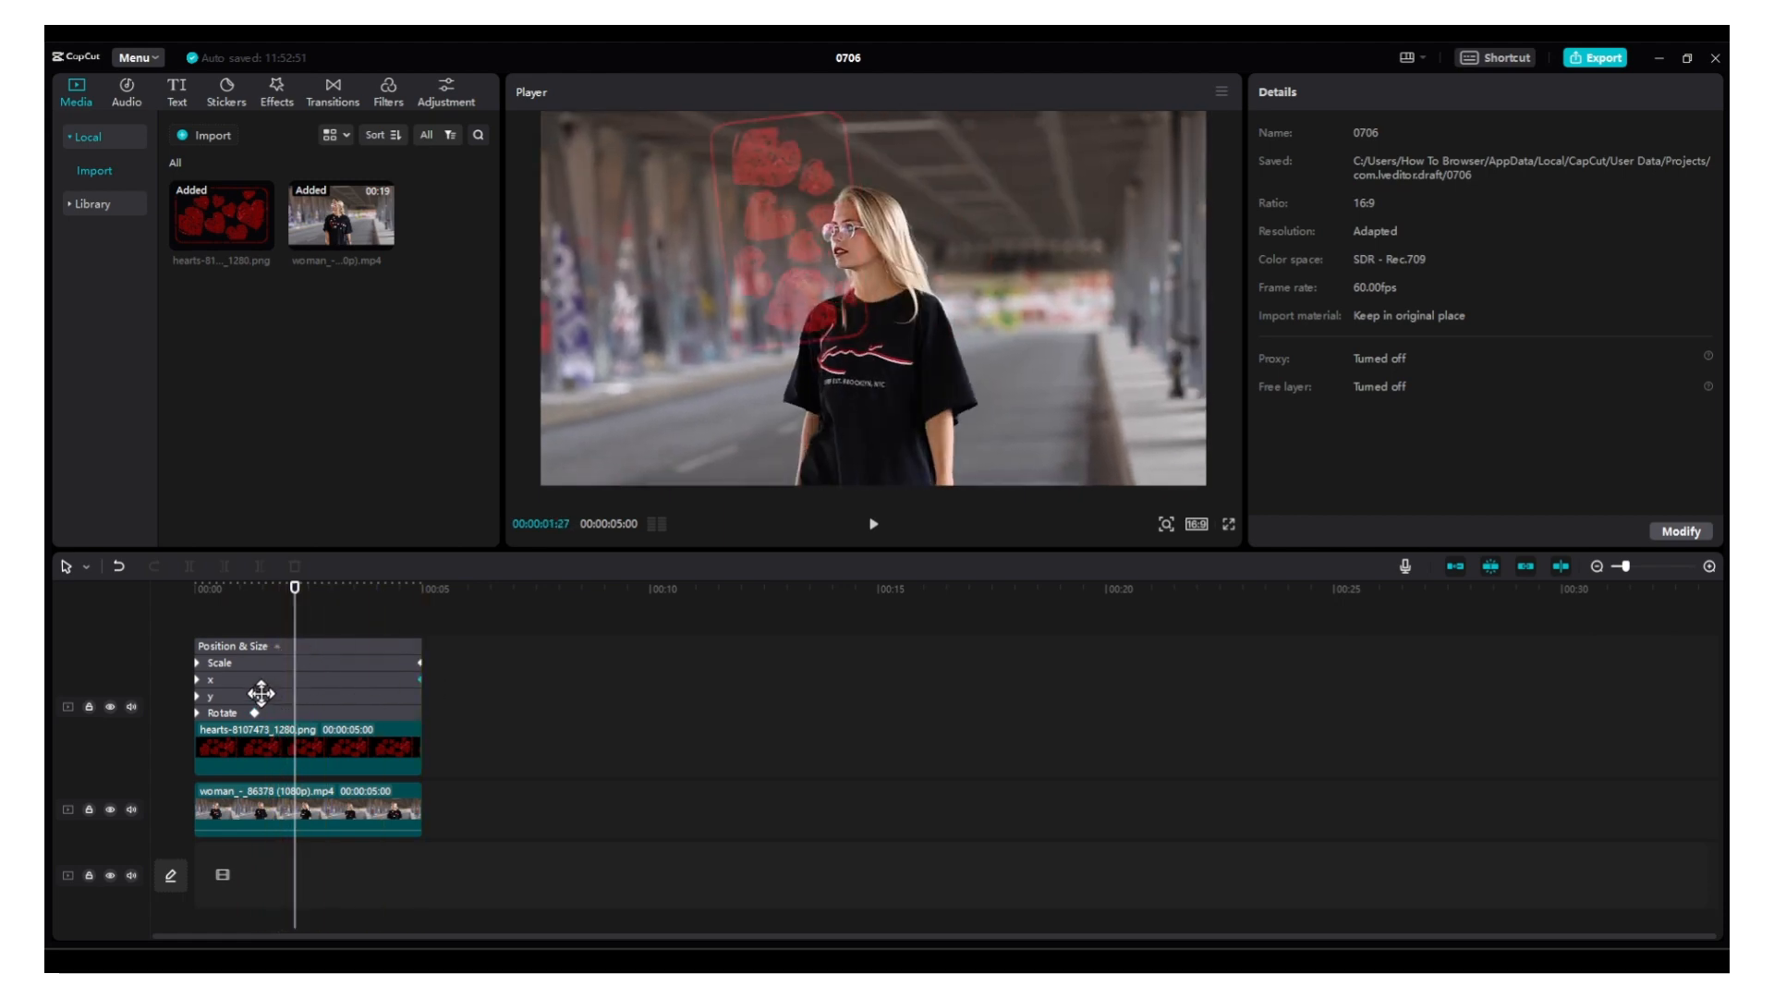
- Move the second Scale, x, y and Rotate keyframes to the end of the hearts clip and preview the slower animation
drag(262, 695, 418, 697)
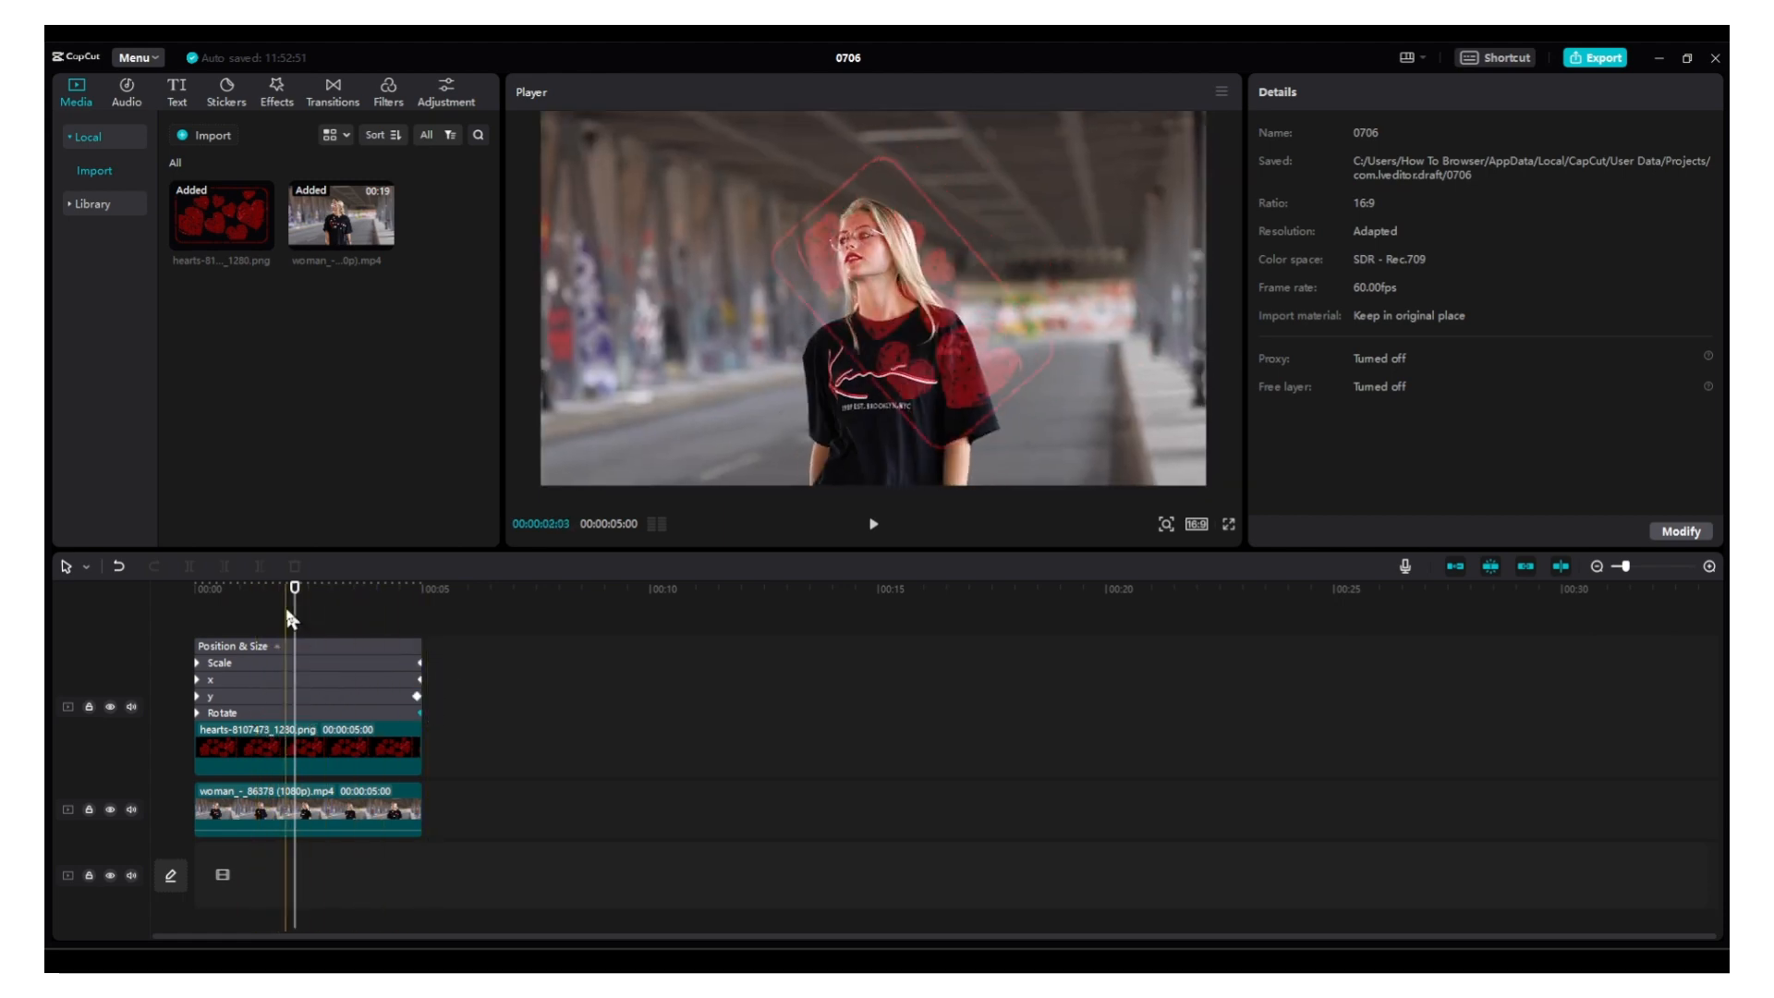
drag(294, 592, 95, 616)
key(space)
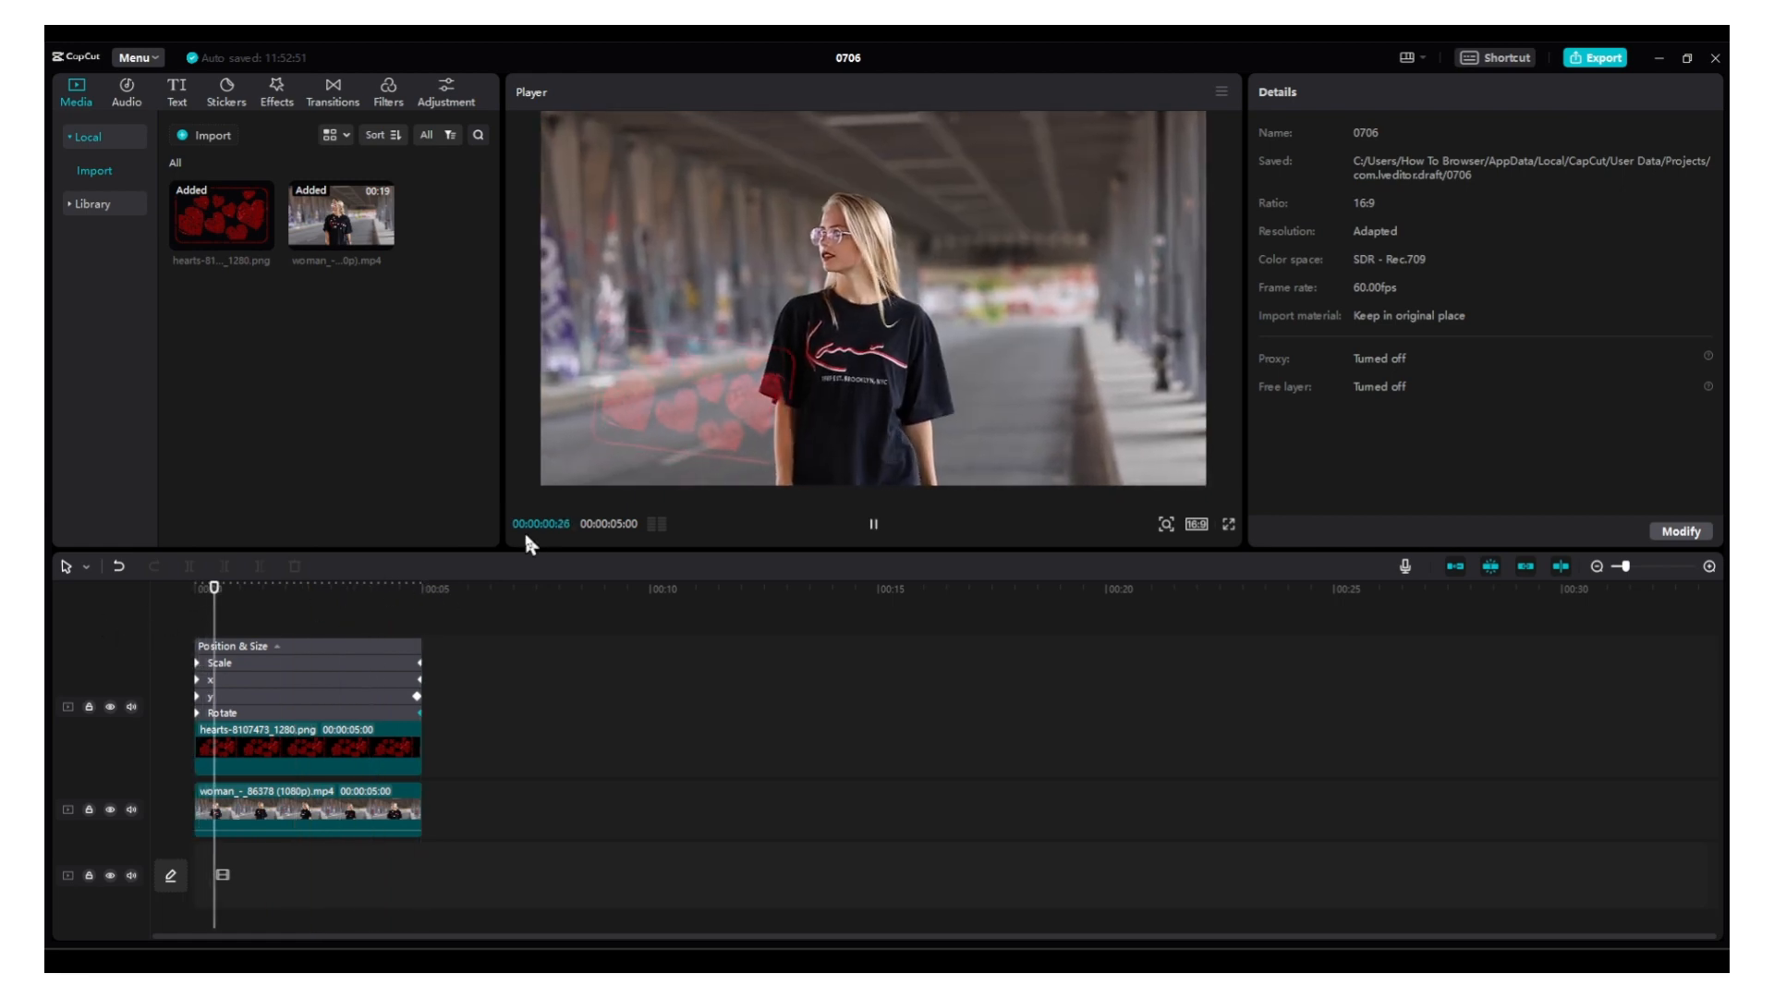
click(275, 648)
click(277, 646)
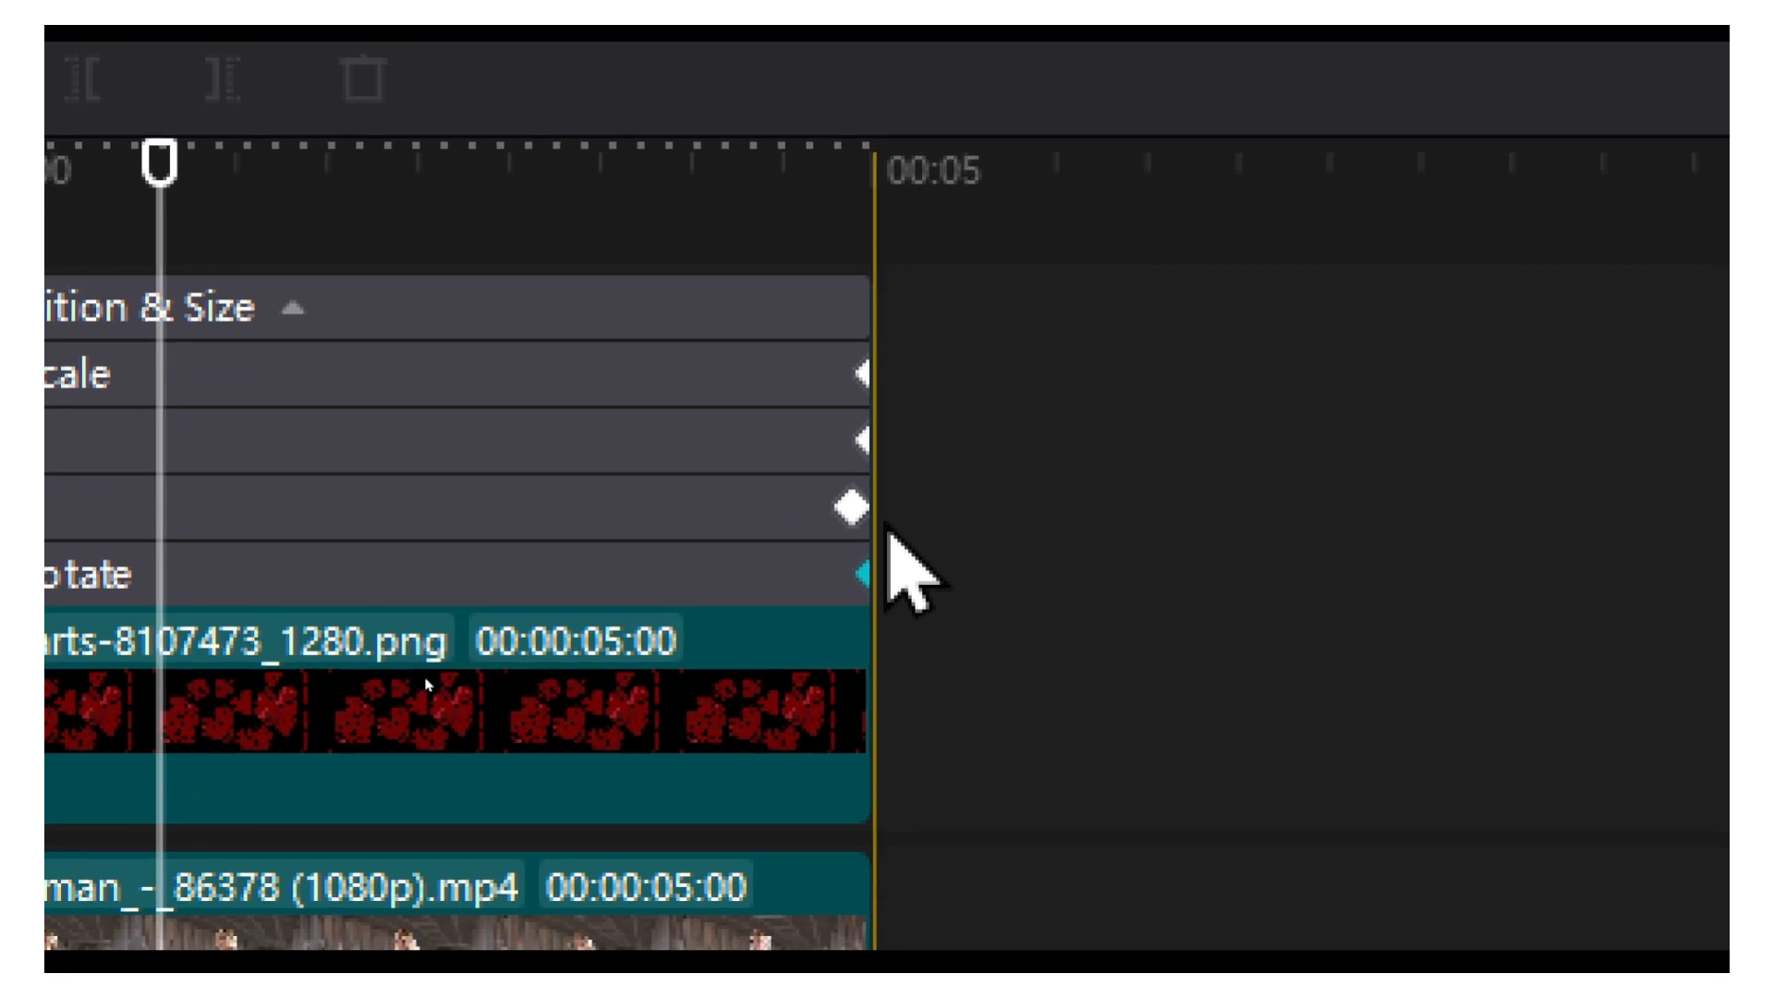
- Extend the hearts clip to 00:00:05:28, with the second y keyframe at about 1.8 seconds and the second Rotate keyframe at about 1.5 seconds
drag(852, 507, 292, 516)
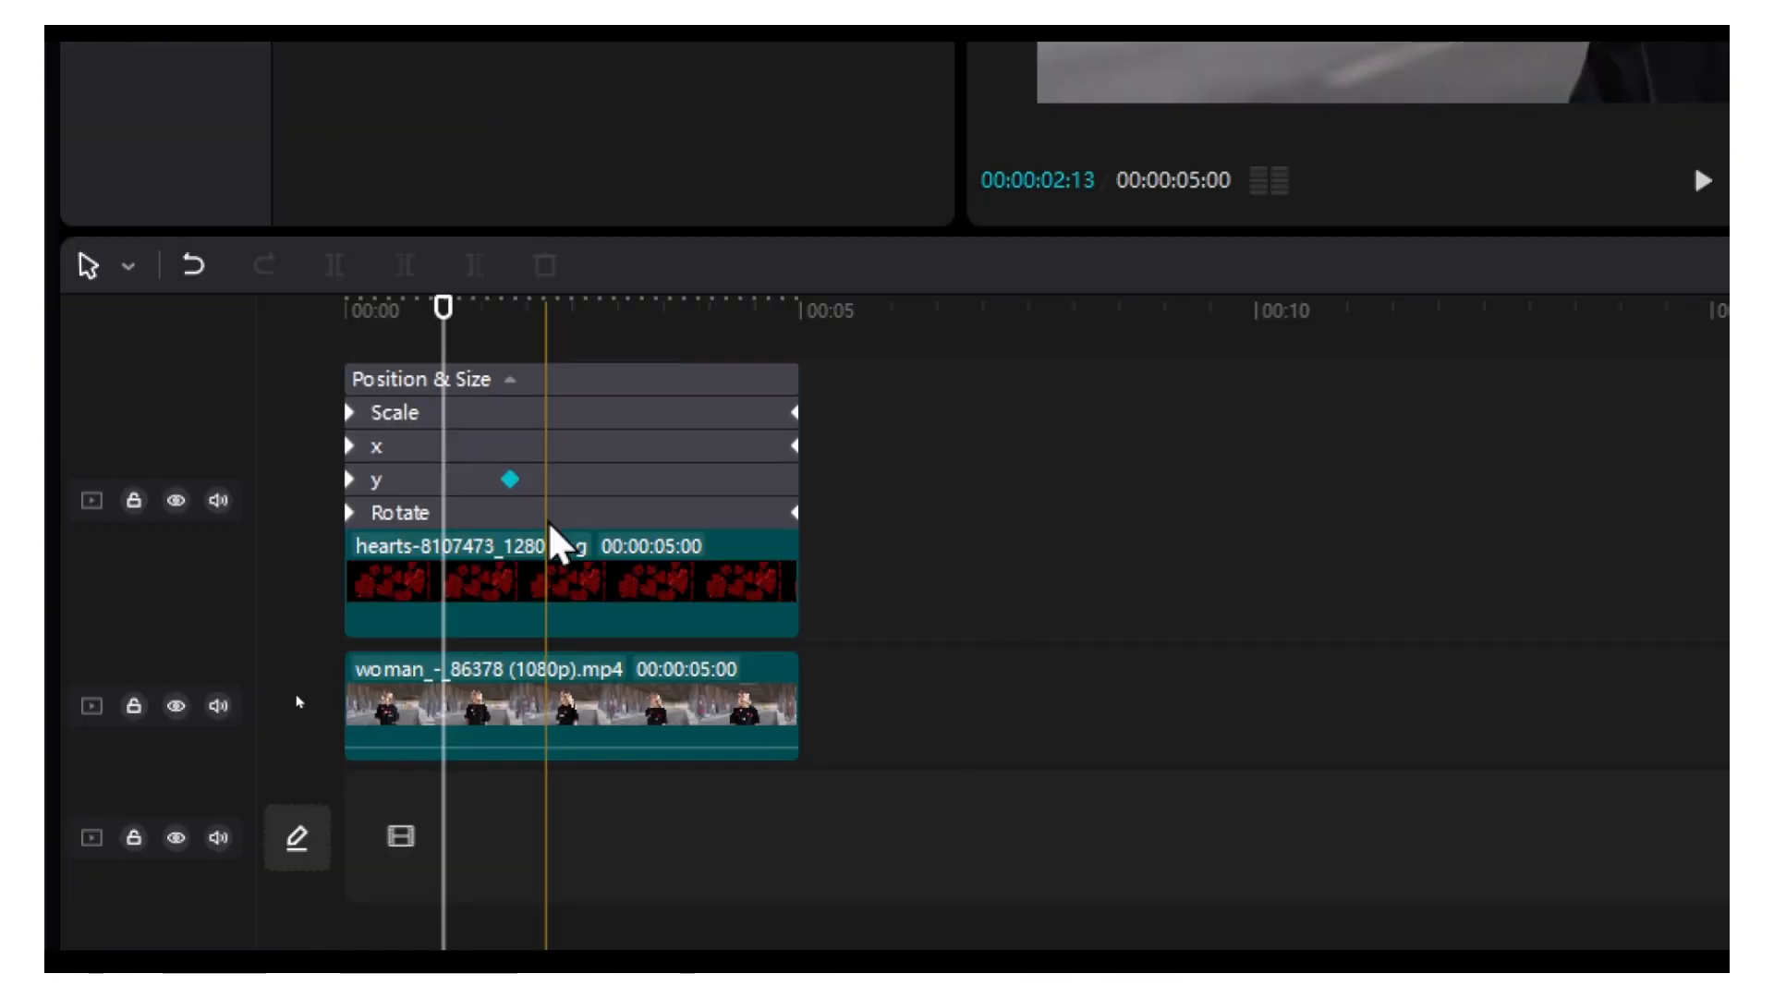
click(865, 573)
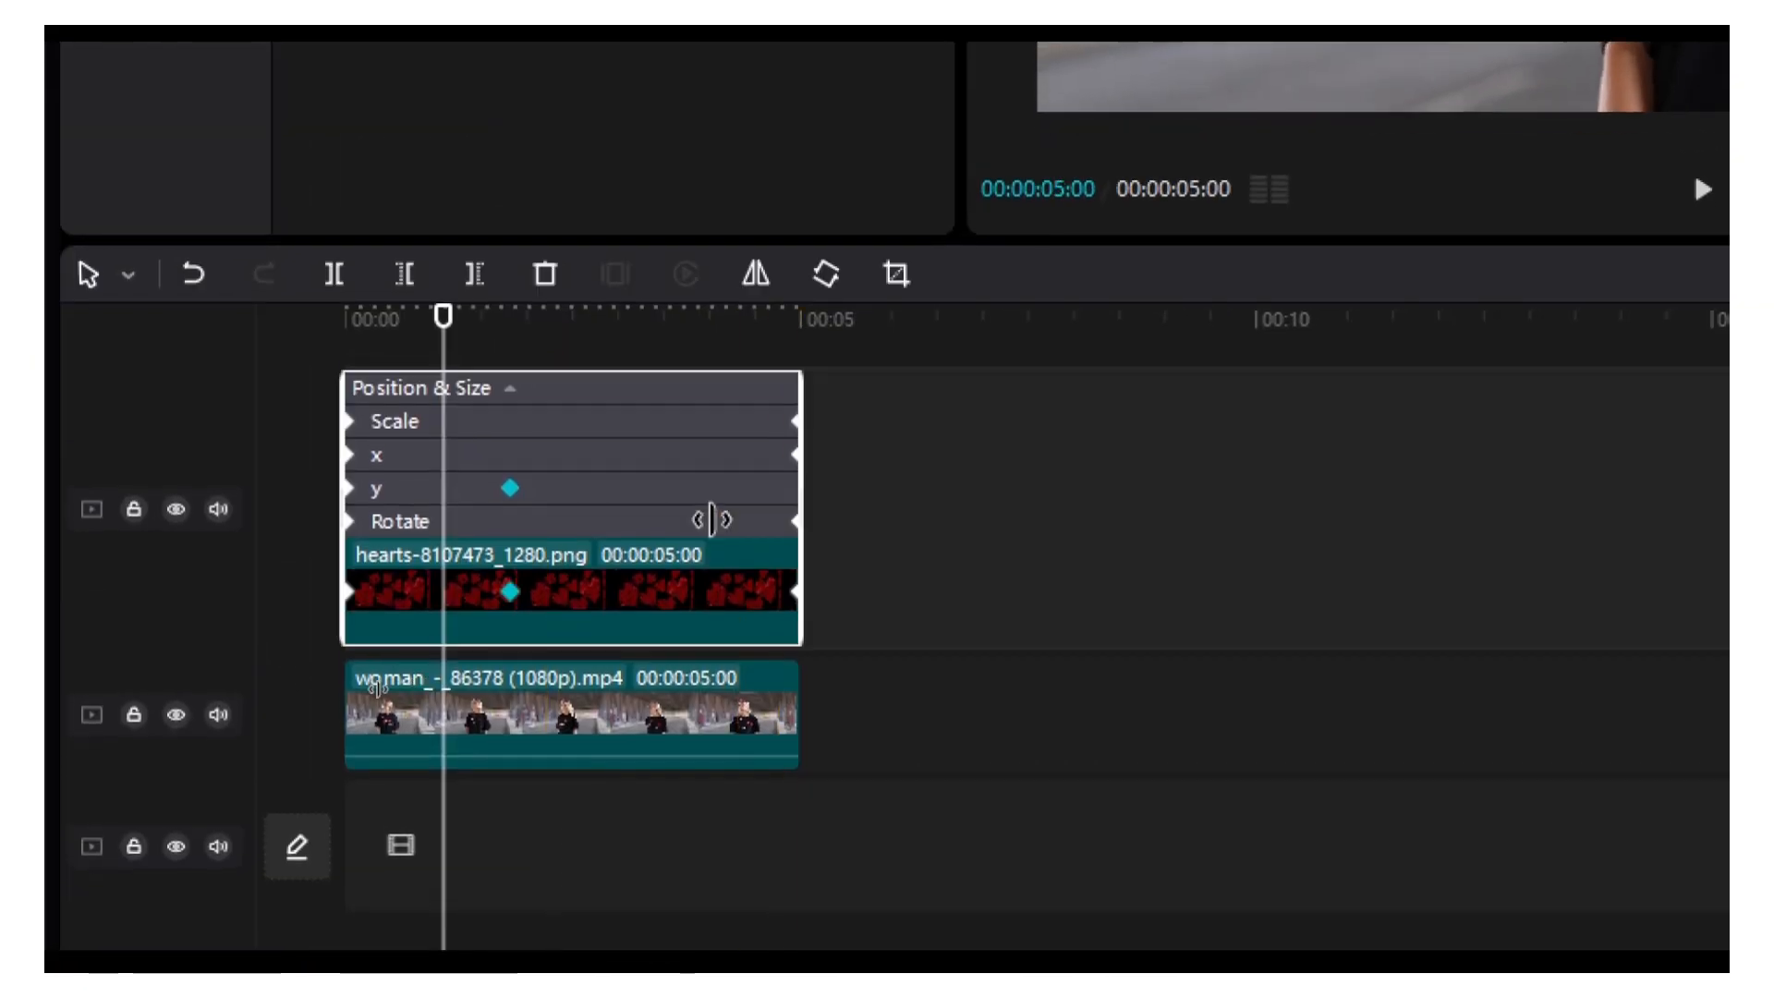
drag(711, 519, 800, 527)
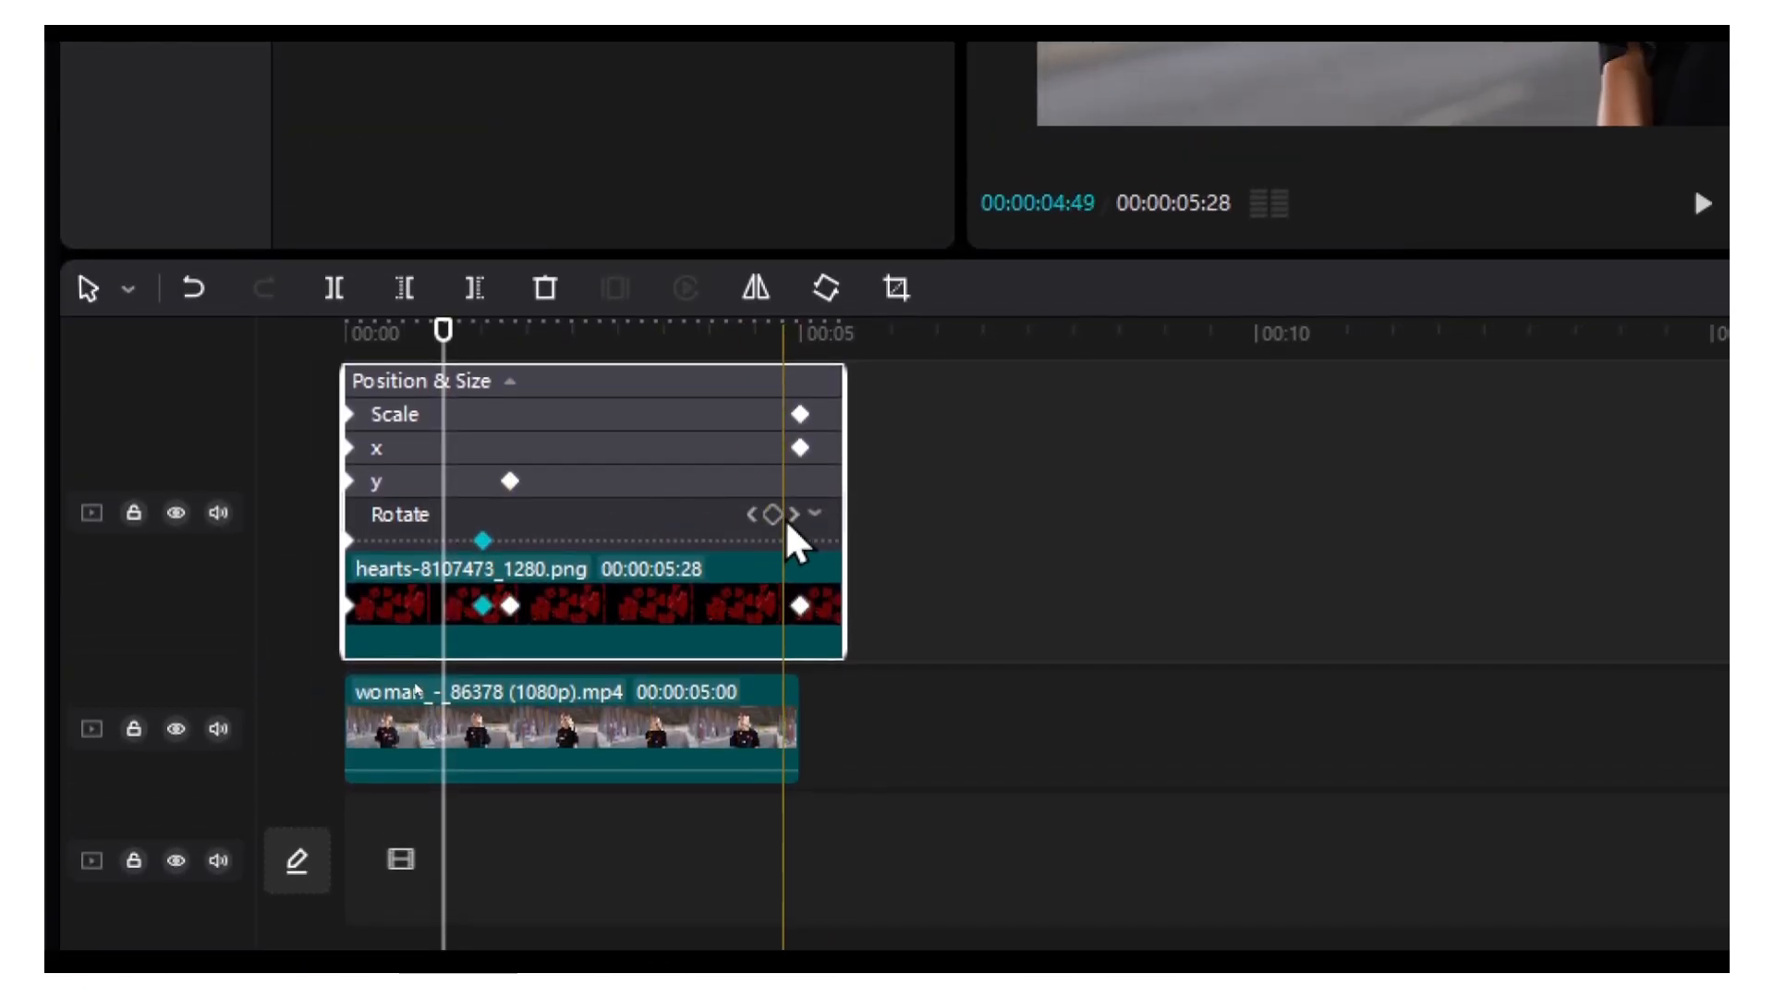
- Browse the x, y and Rotate keyframe lanes and display the keyframe graph for Rotate
click(815, 487)
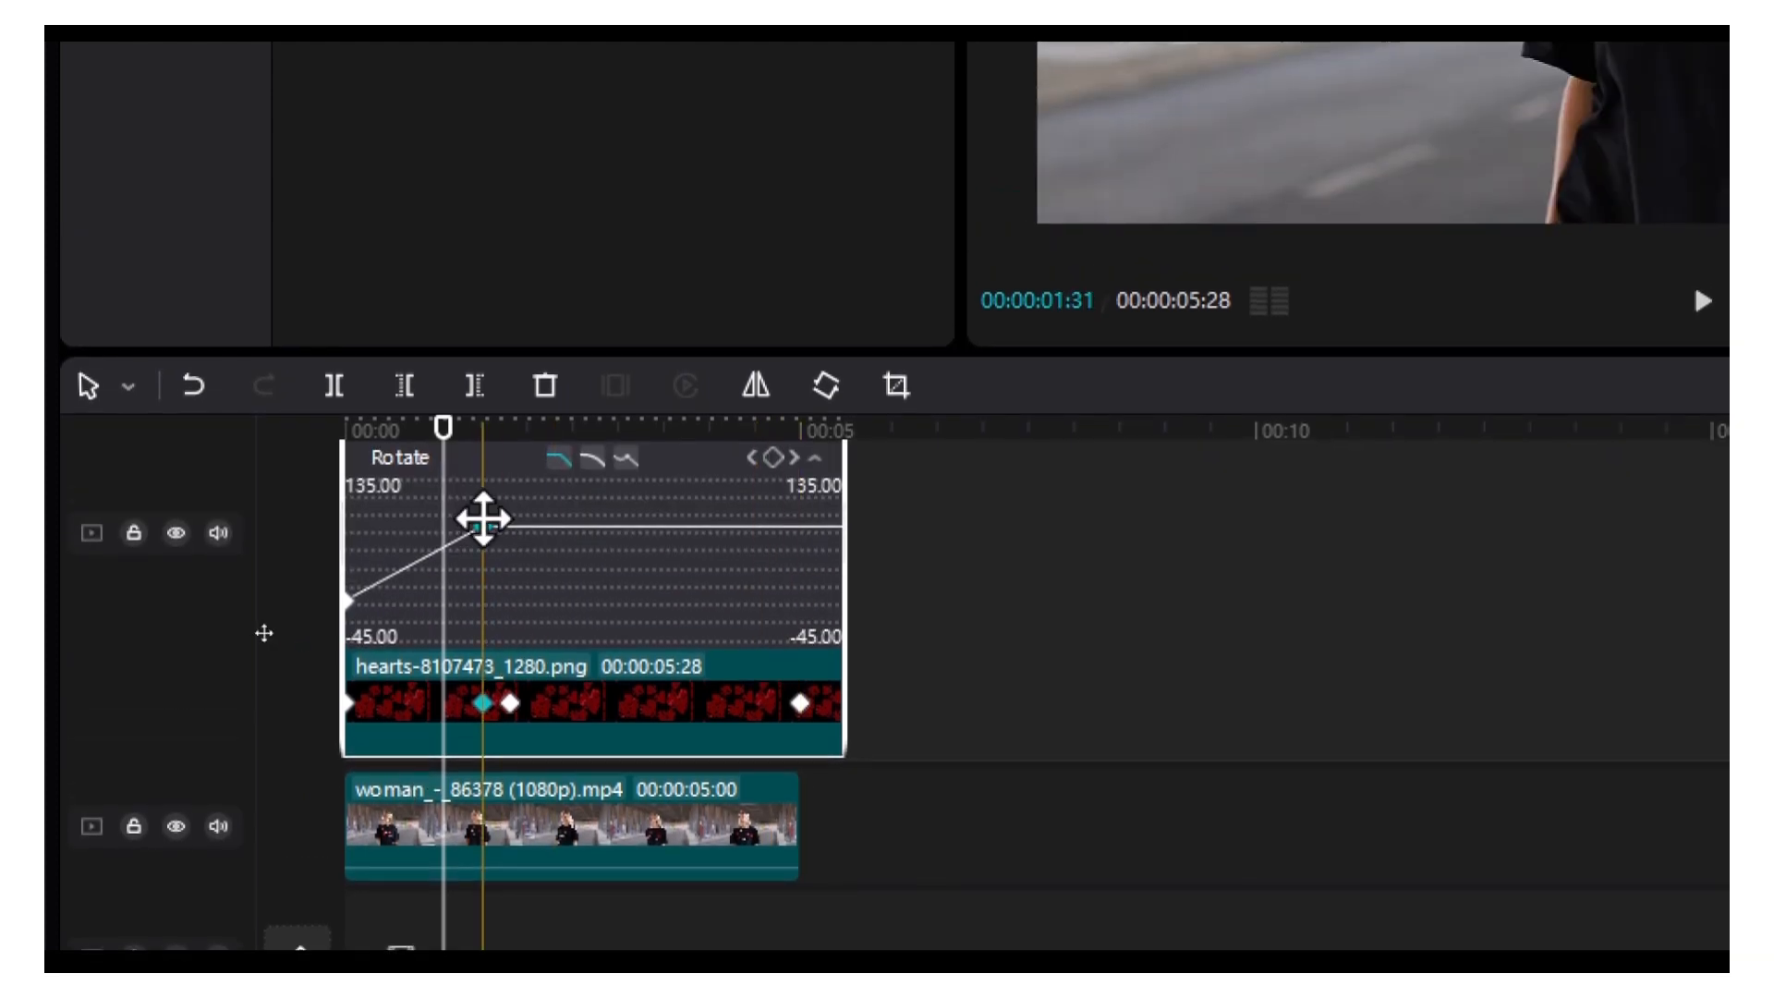
scroll(586, 443, up, 3)
click(699, 489)
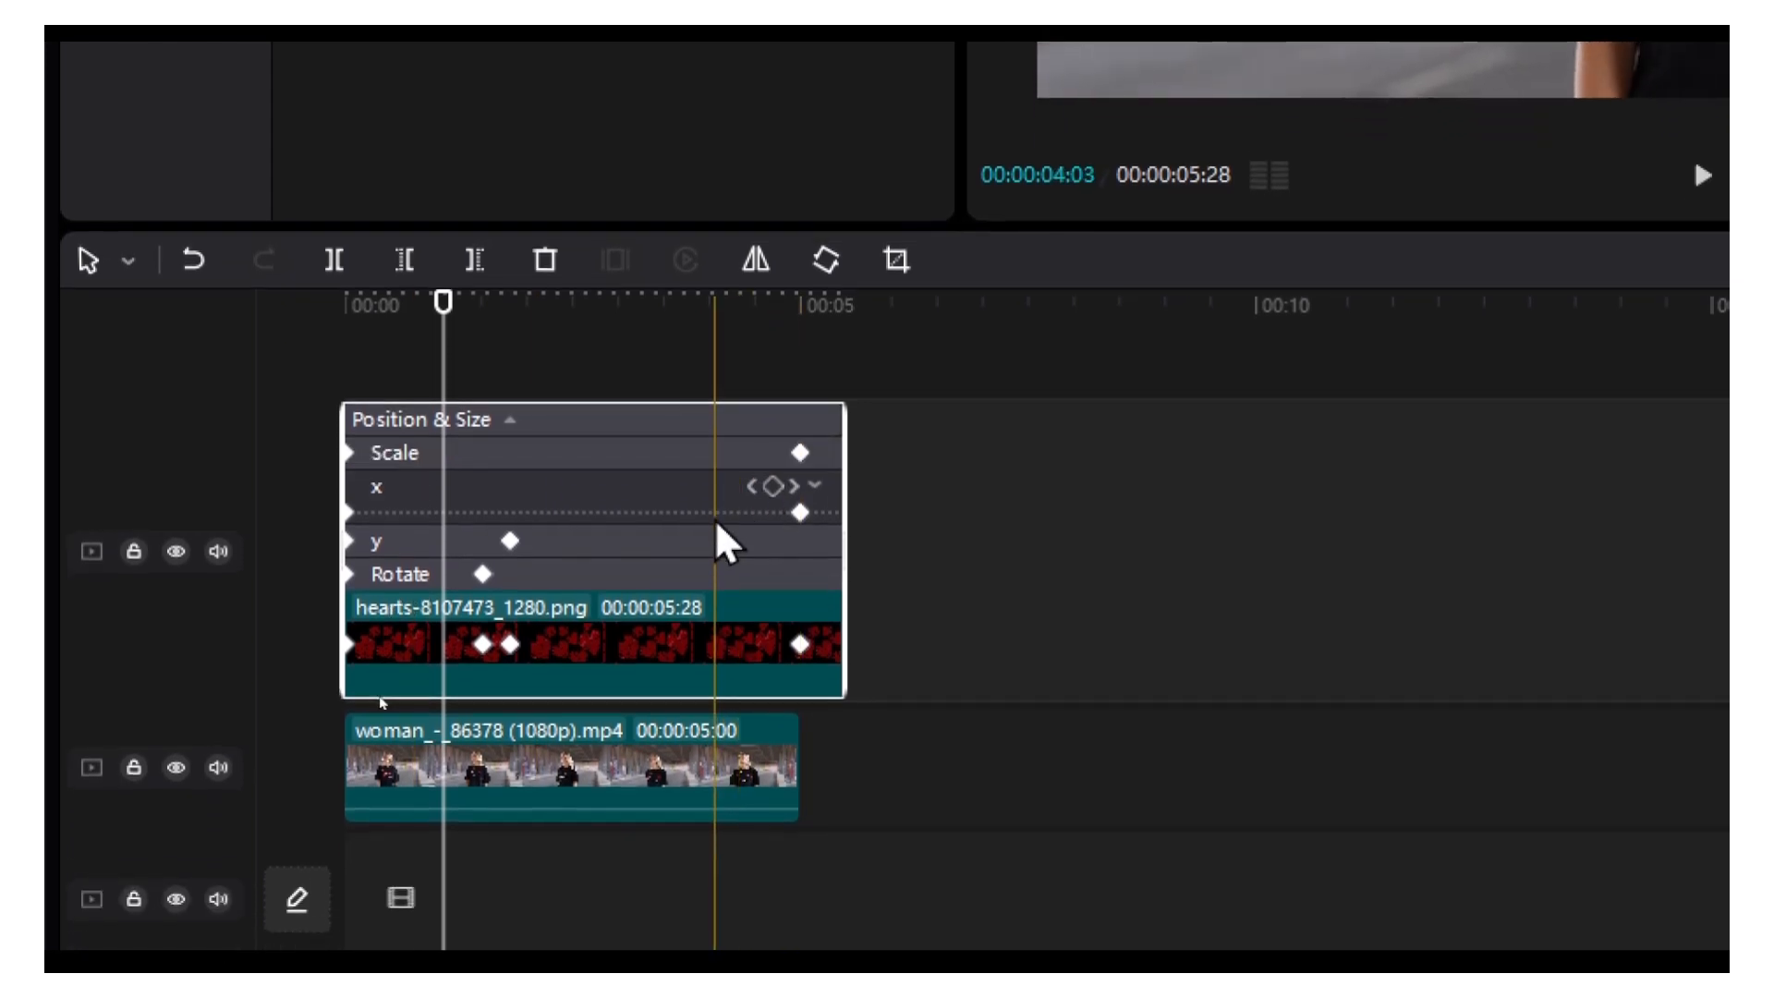
click(726, 544)
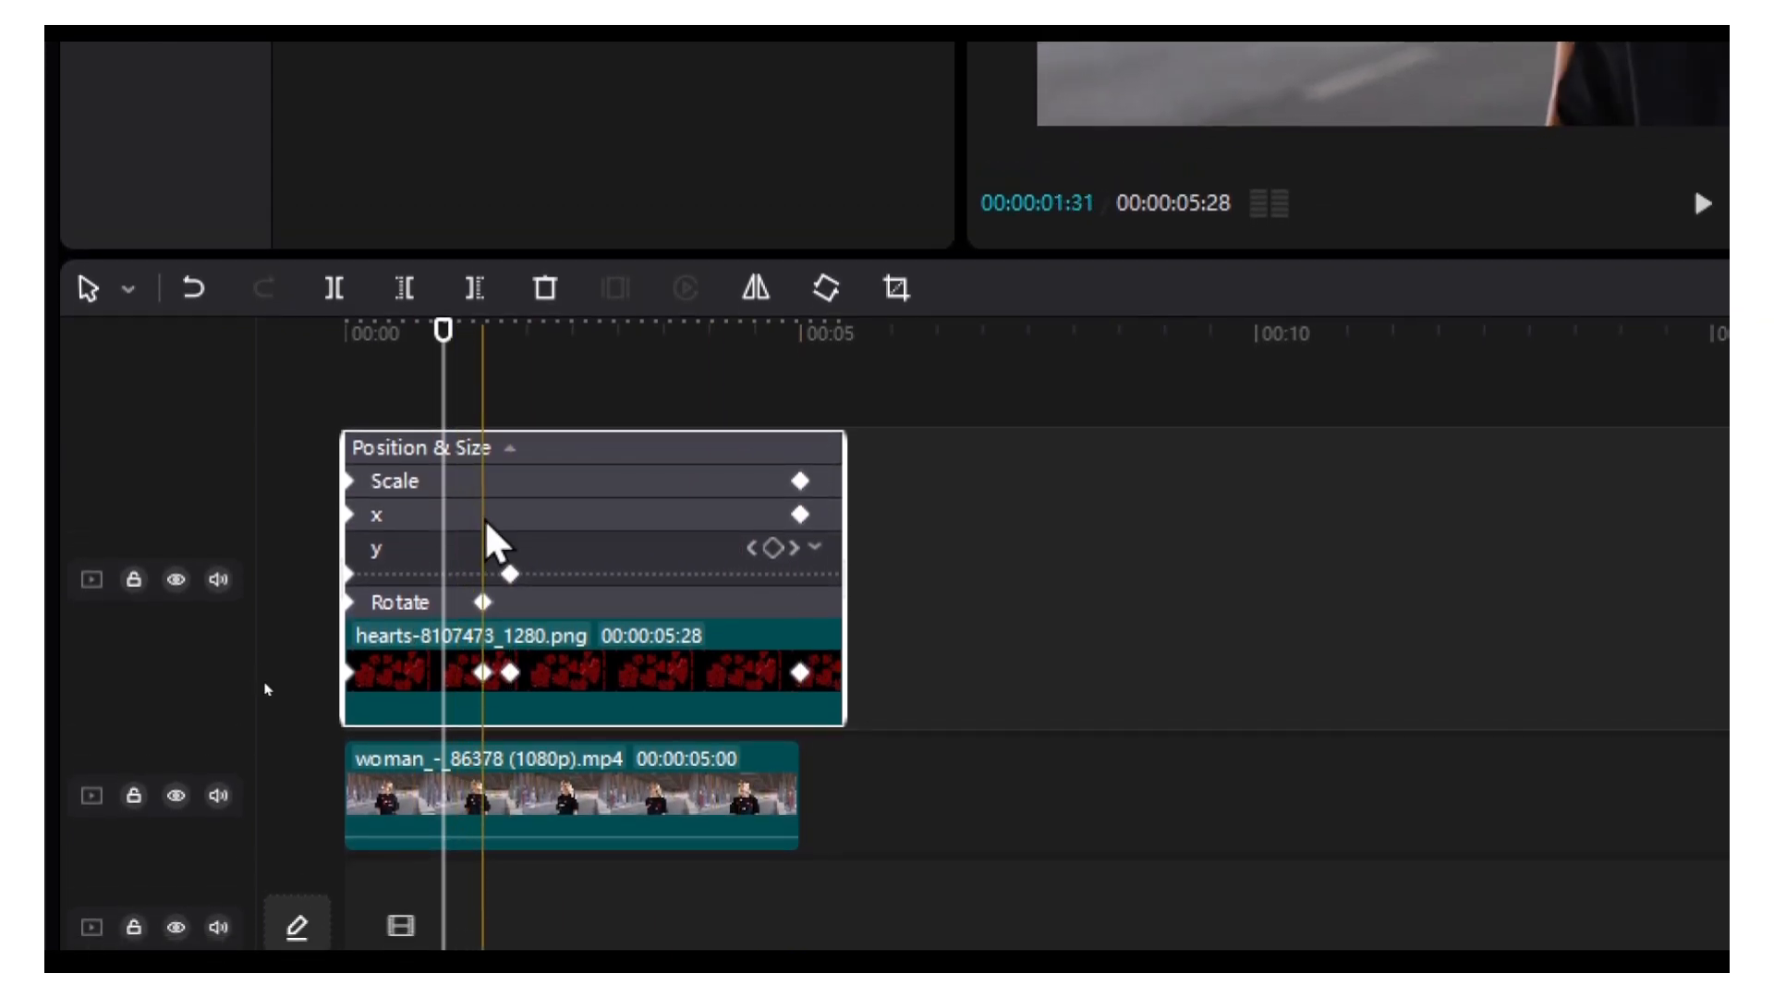
click(493, 601)
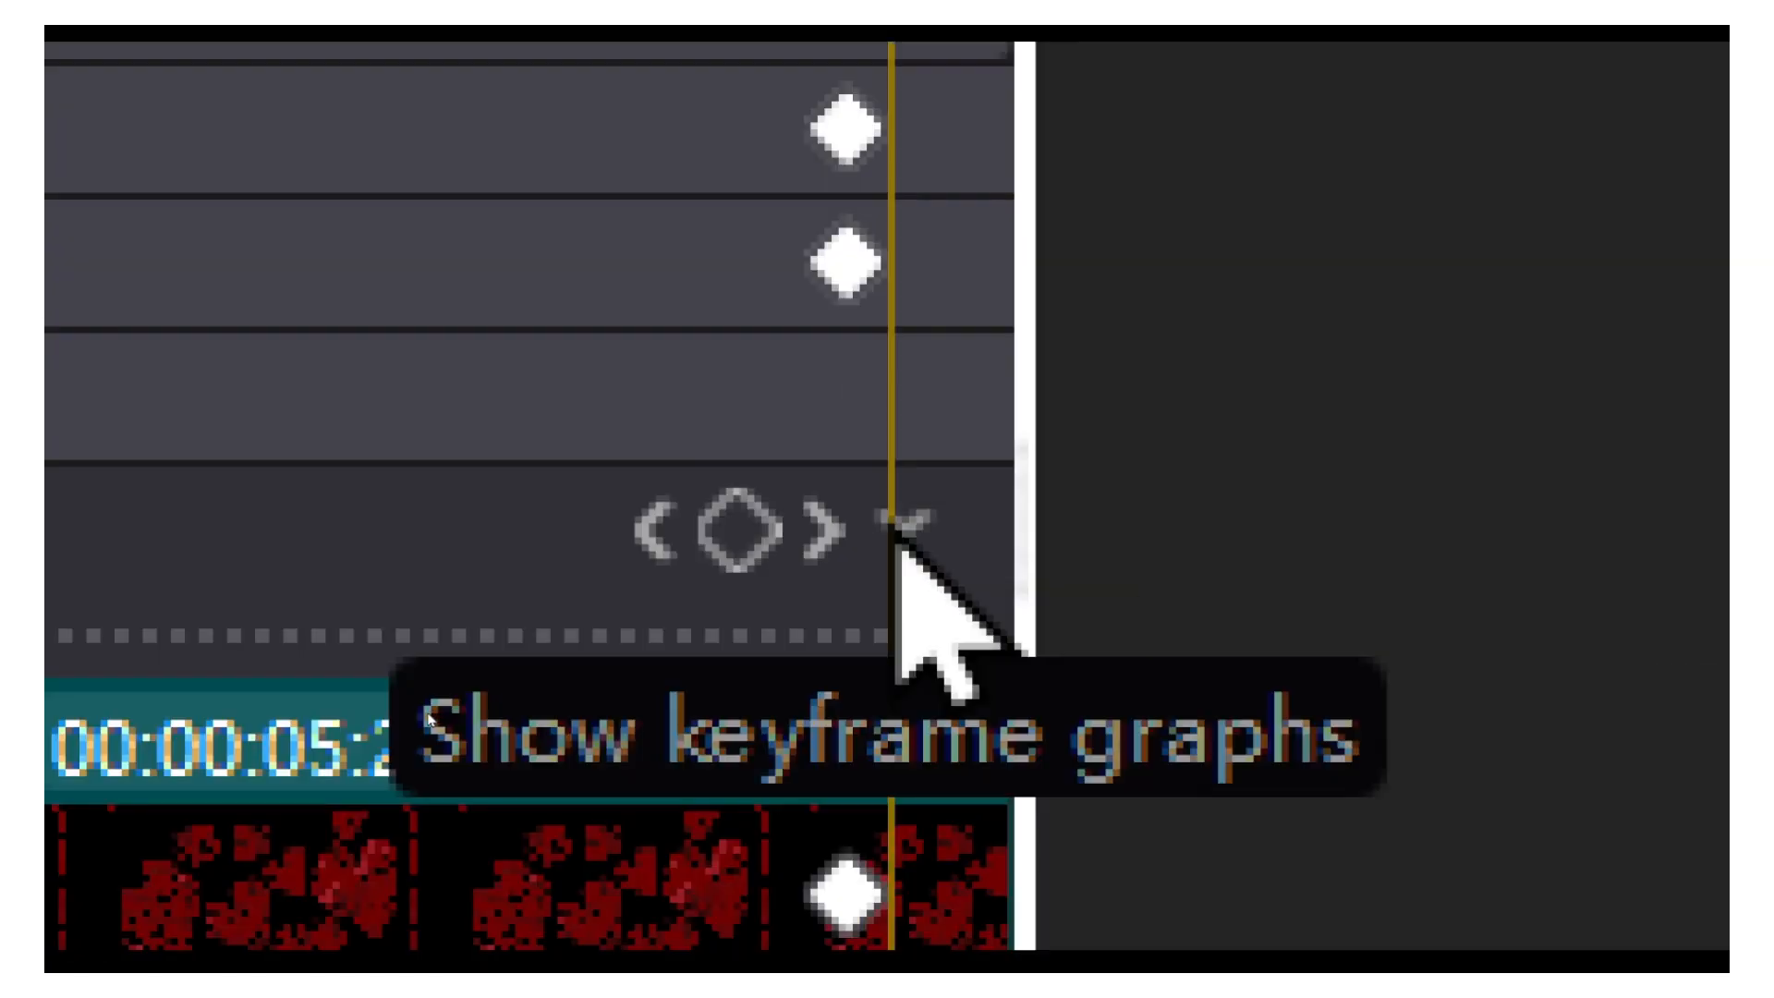
click(815, 517)
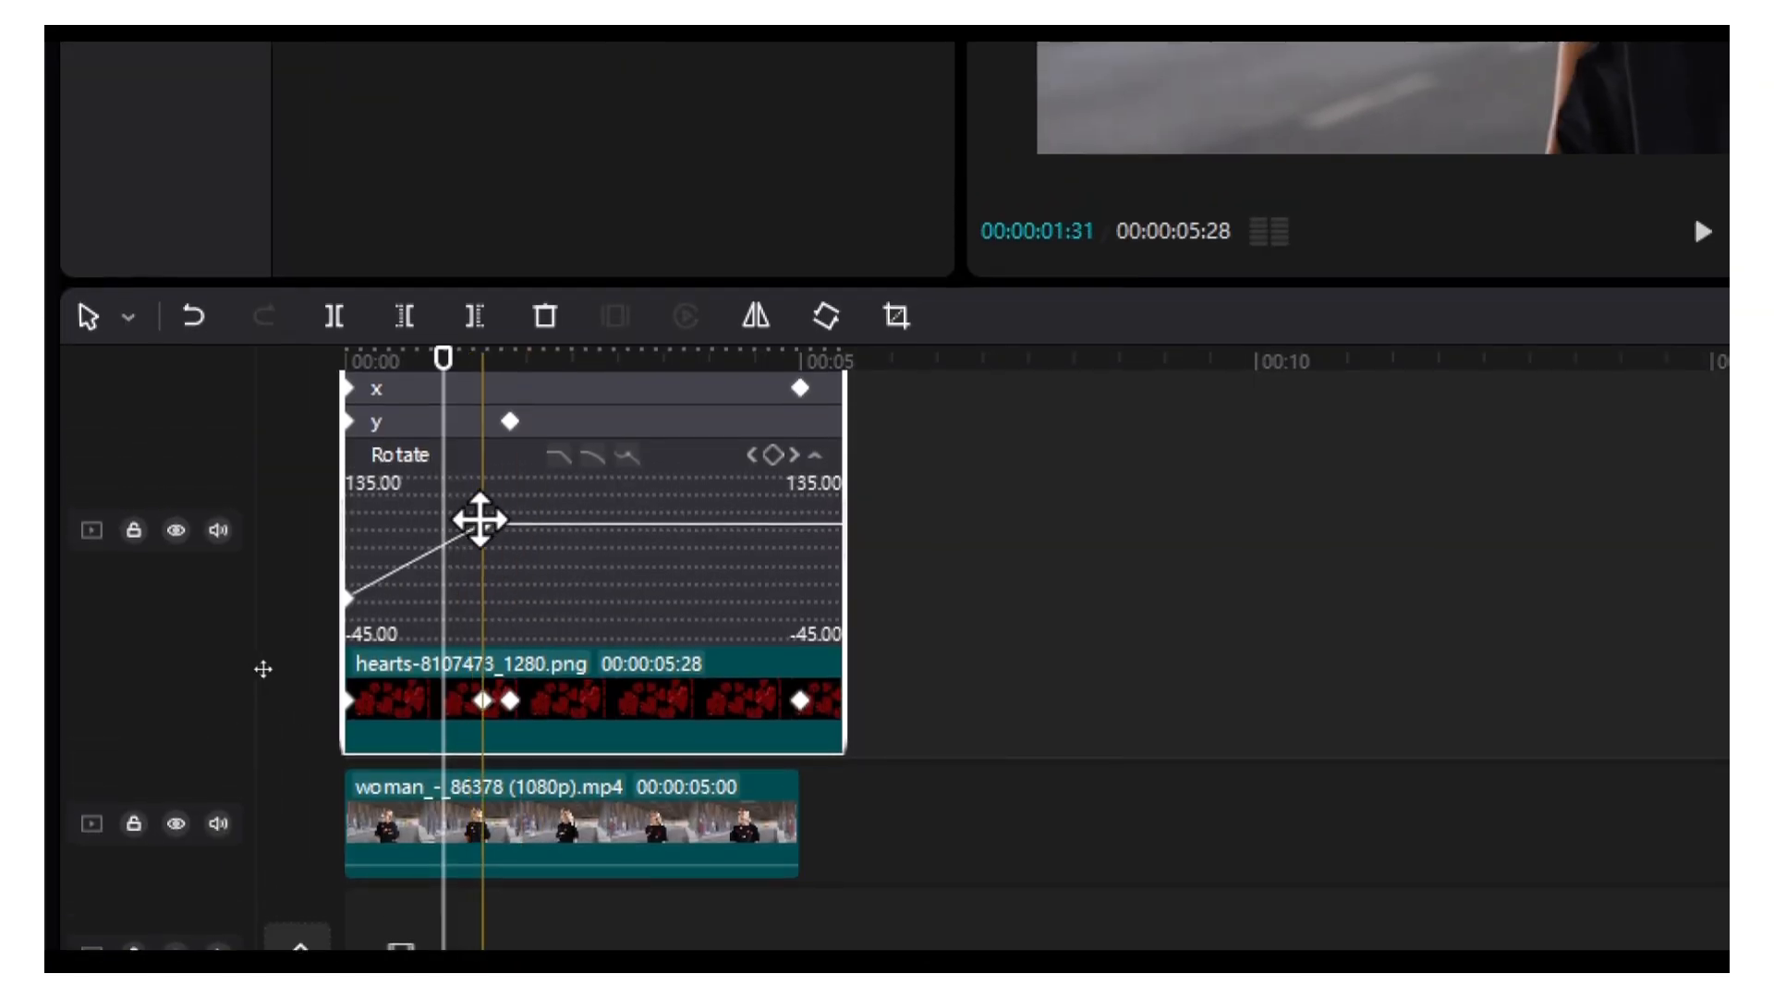
- Move the second Rotate keyframe on the graph to about 00:00:02:11 with a higher rotation, and give it a smooth curve
drag(550, 321, 636, 326)
drag(525, 519, 546, 495)
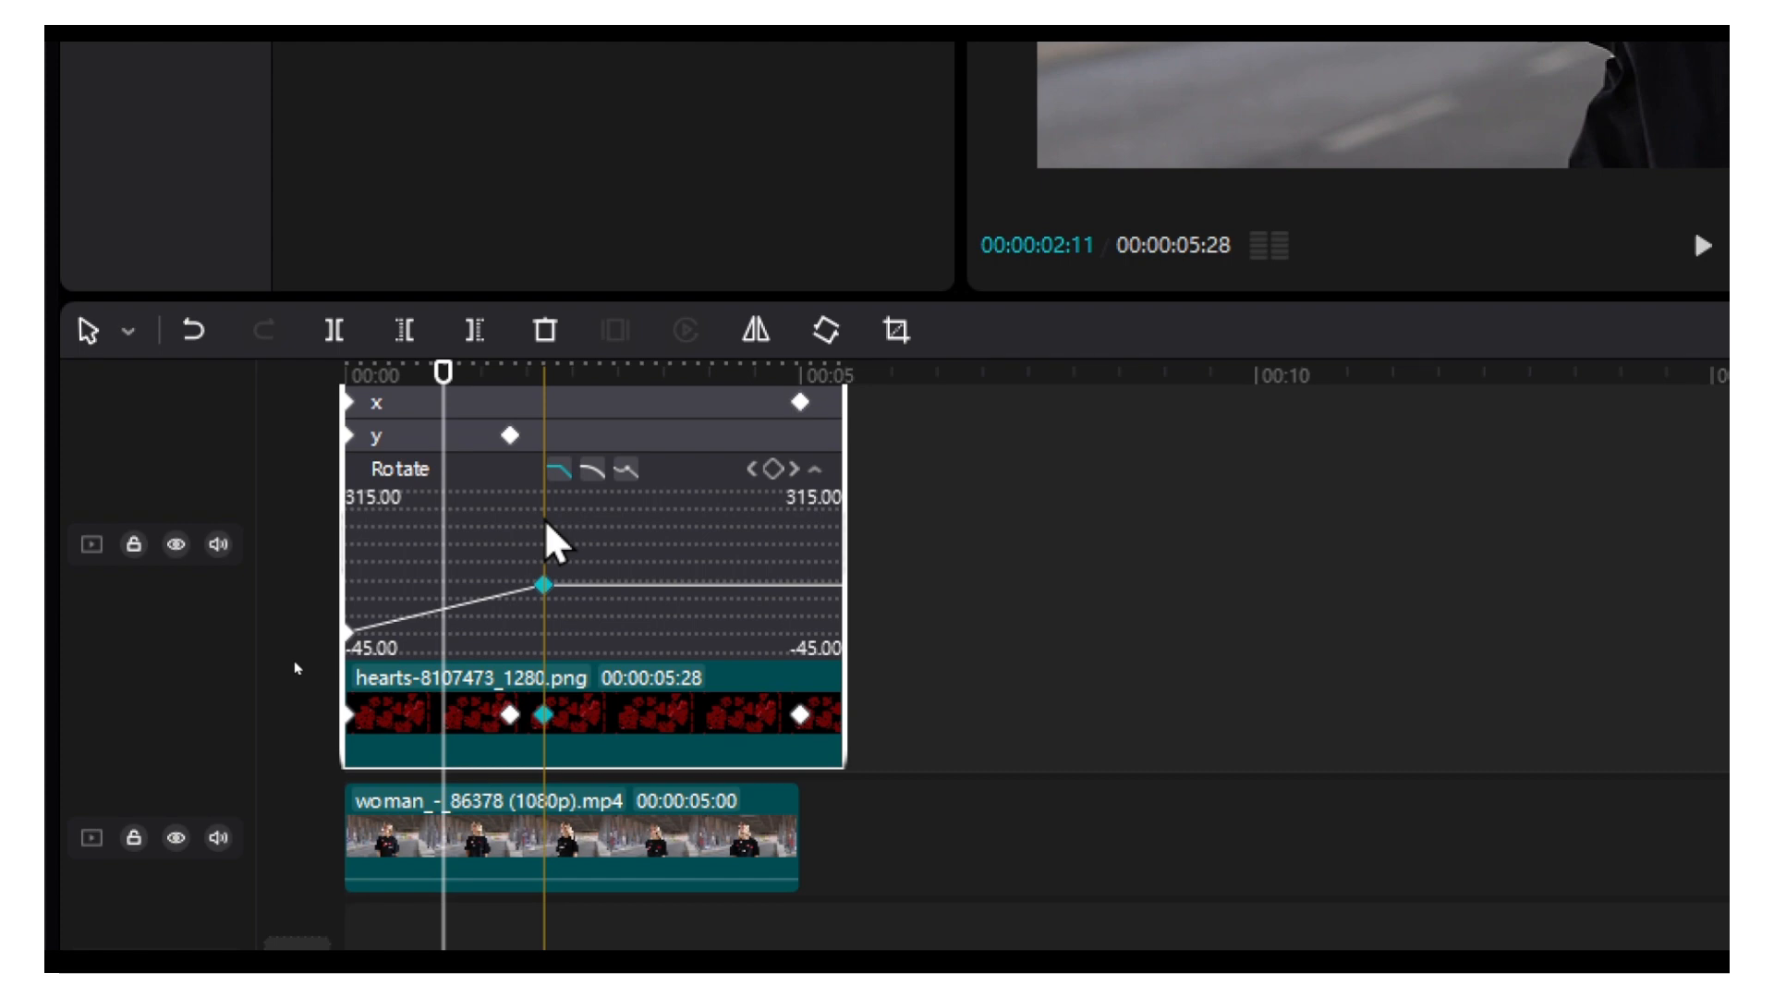
click(596, 540)
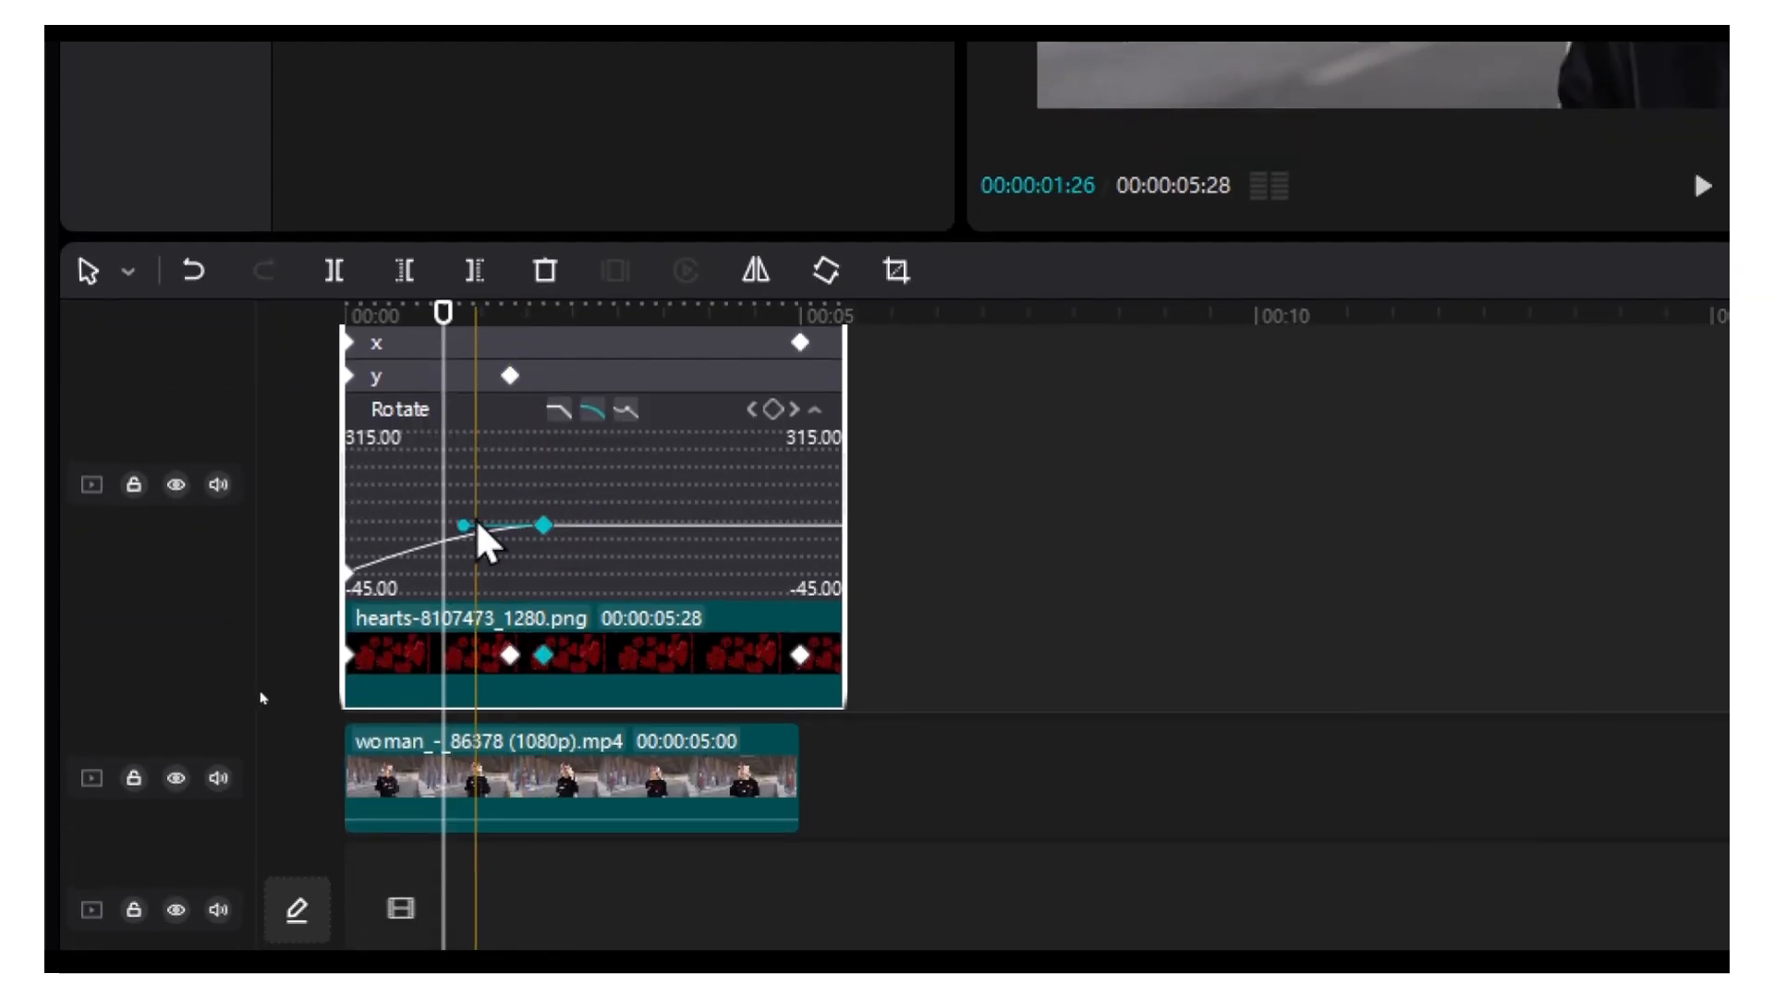
- Refine the smooth Rotate curve by shifting its second keyframe to about 00:00:02:06 and raising its rotation
click(463, 644)
click(543, 520)
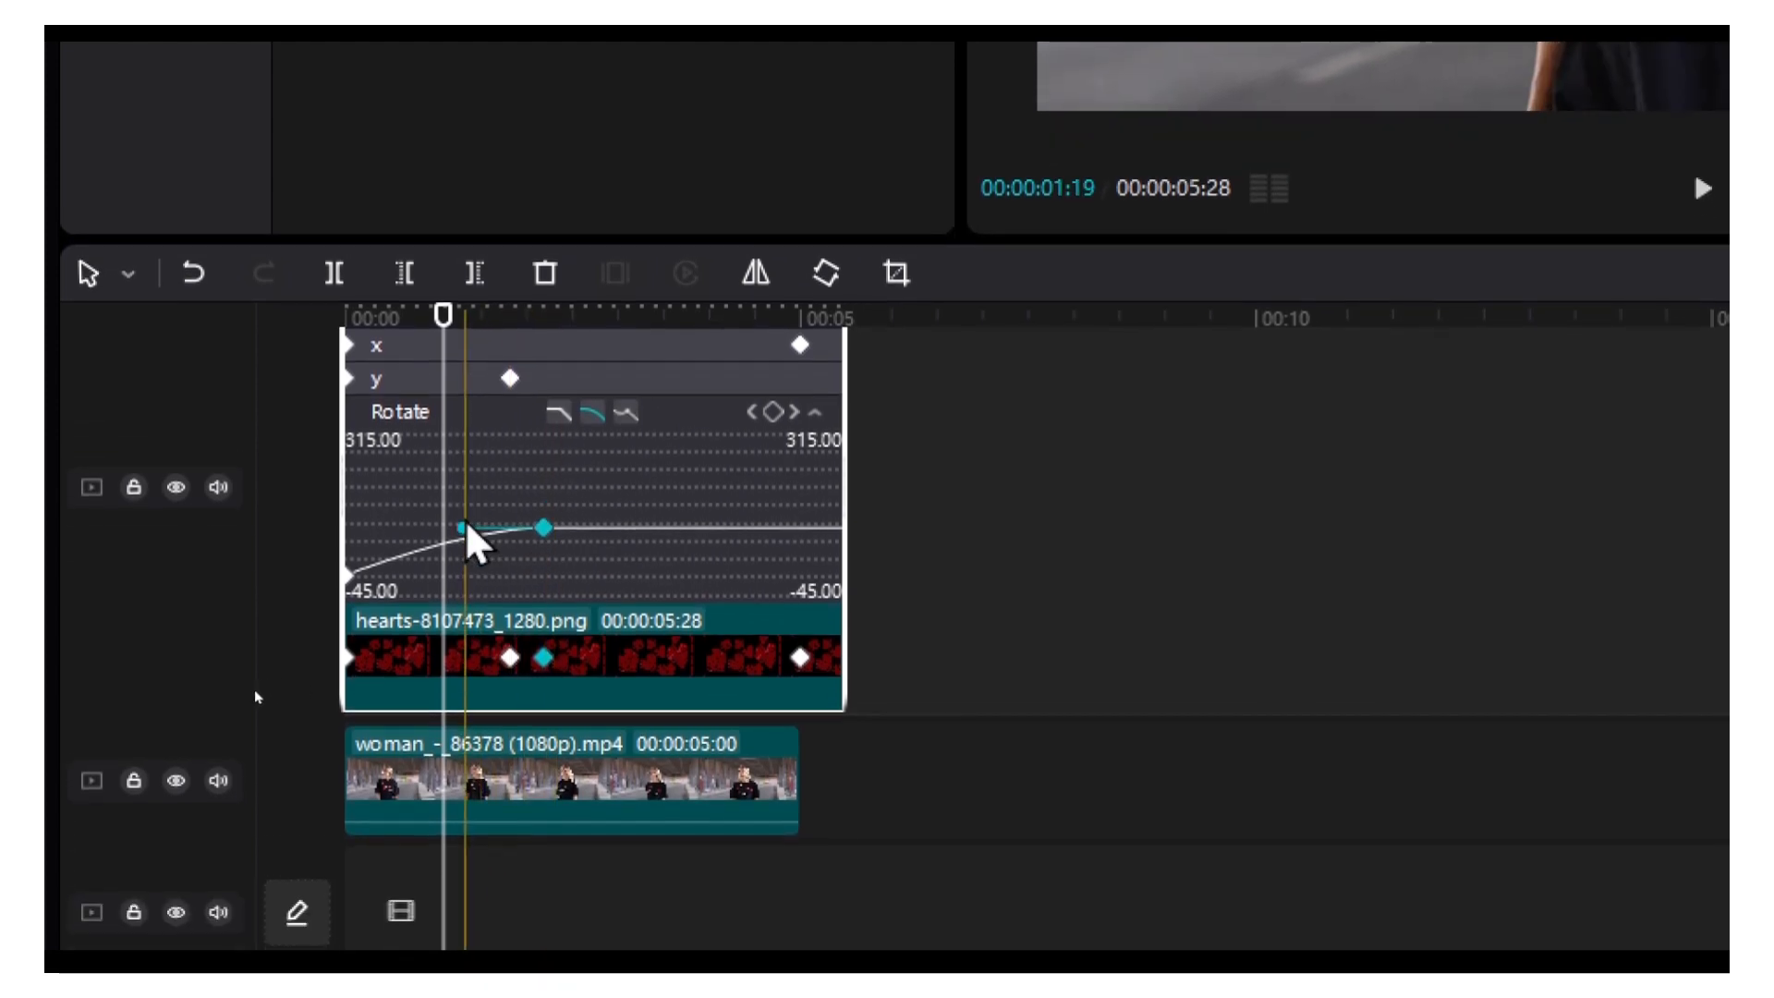
click(468, 515)
click(534, 517)
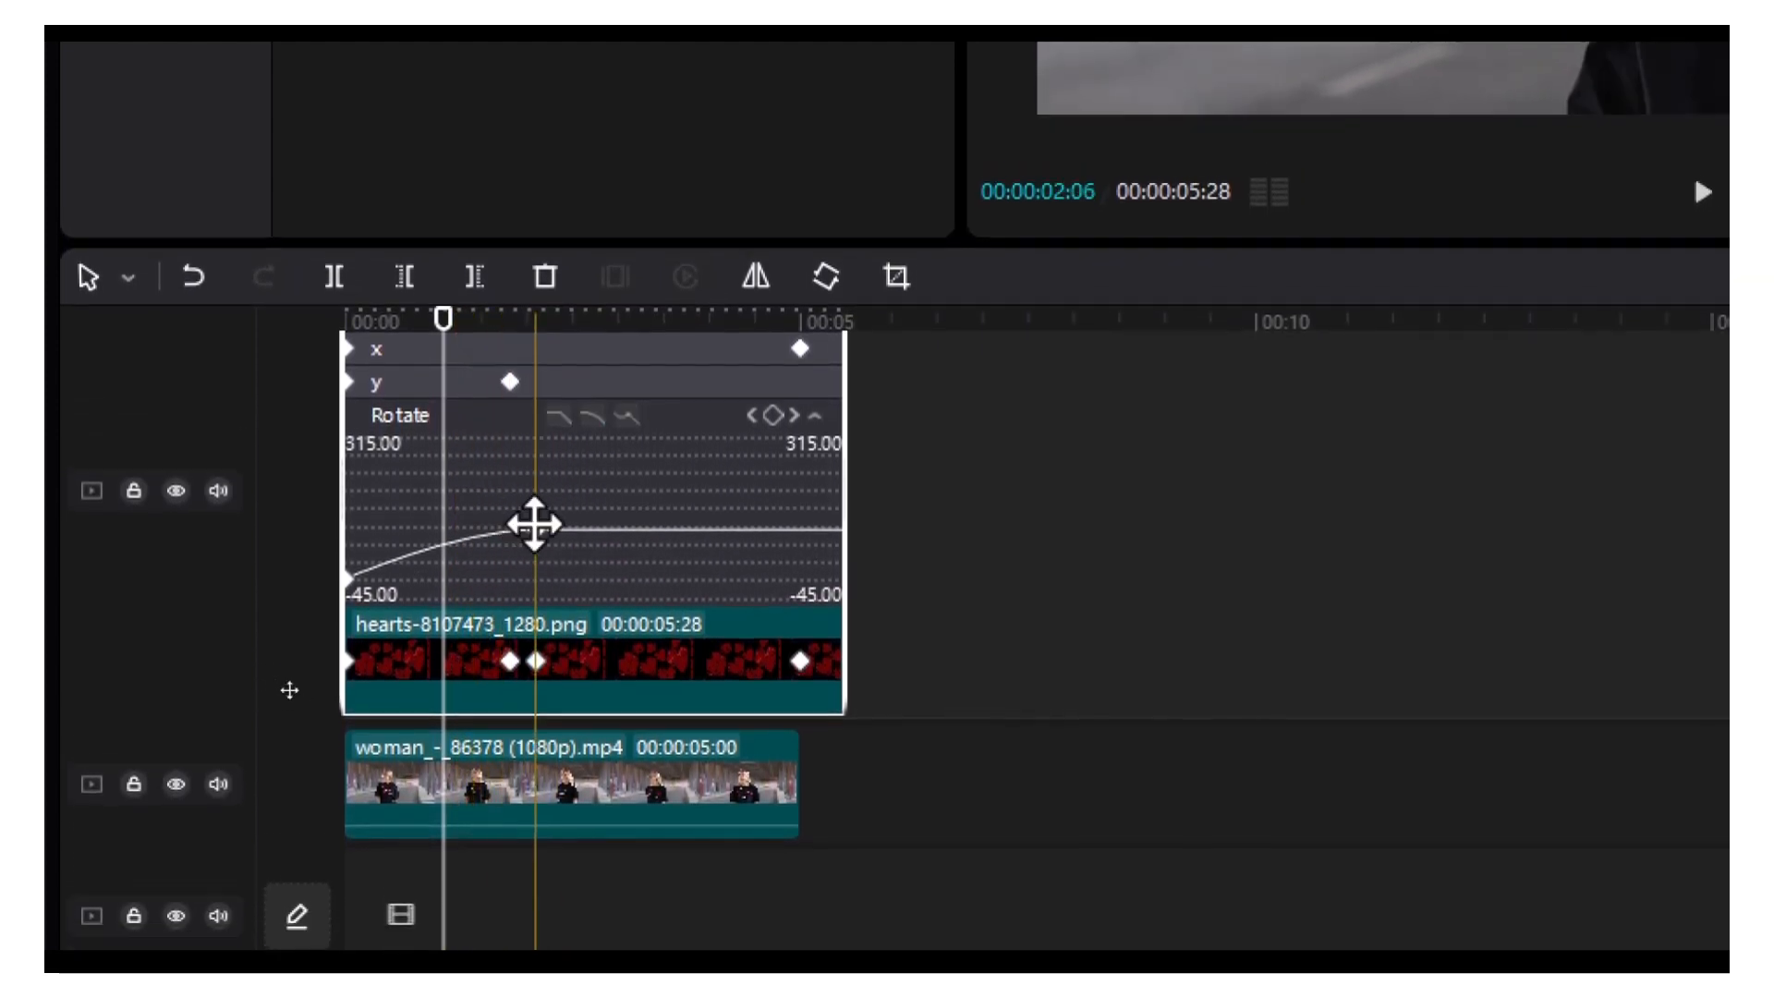
drag(536, 518, 538, 497)
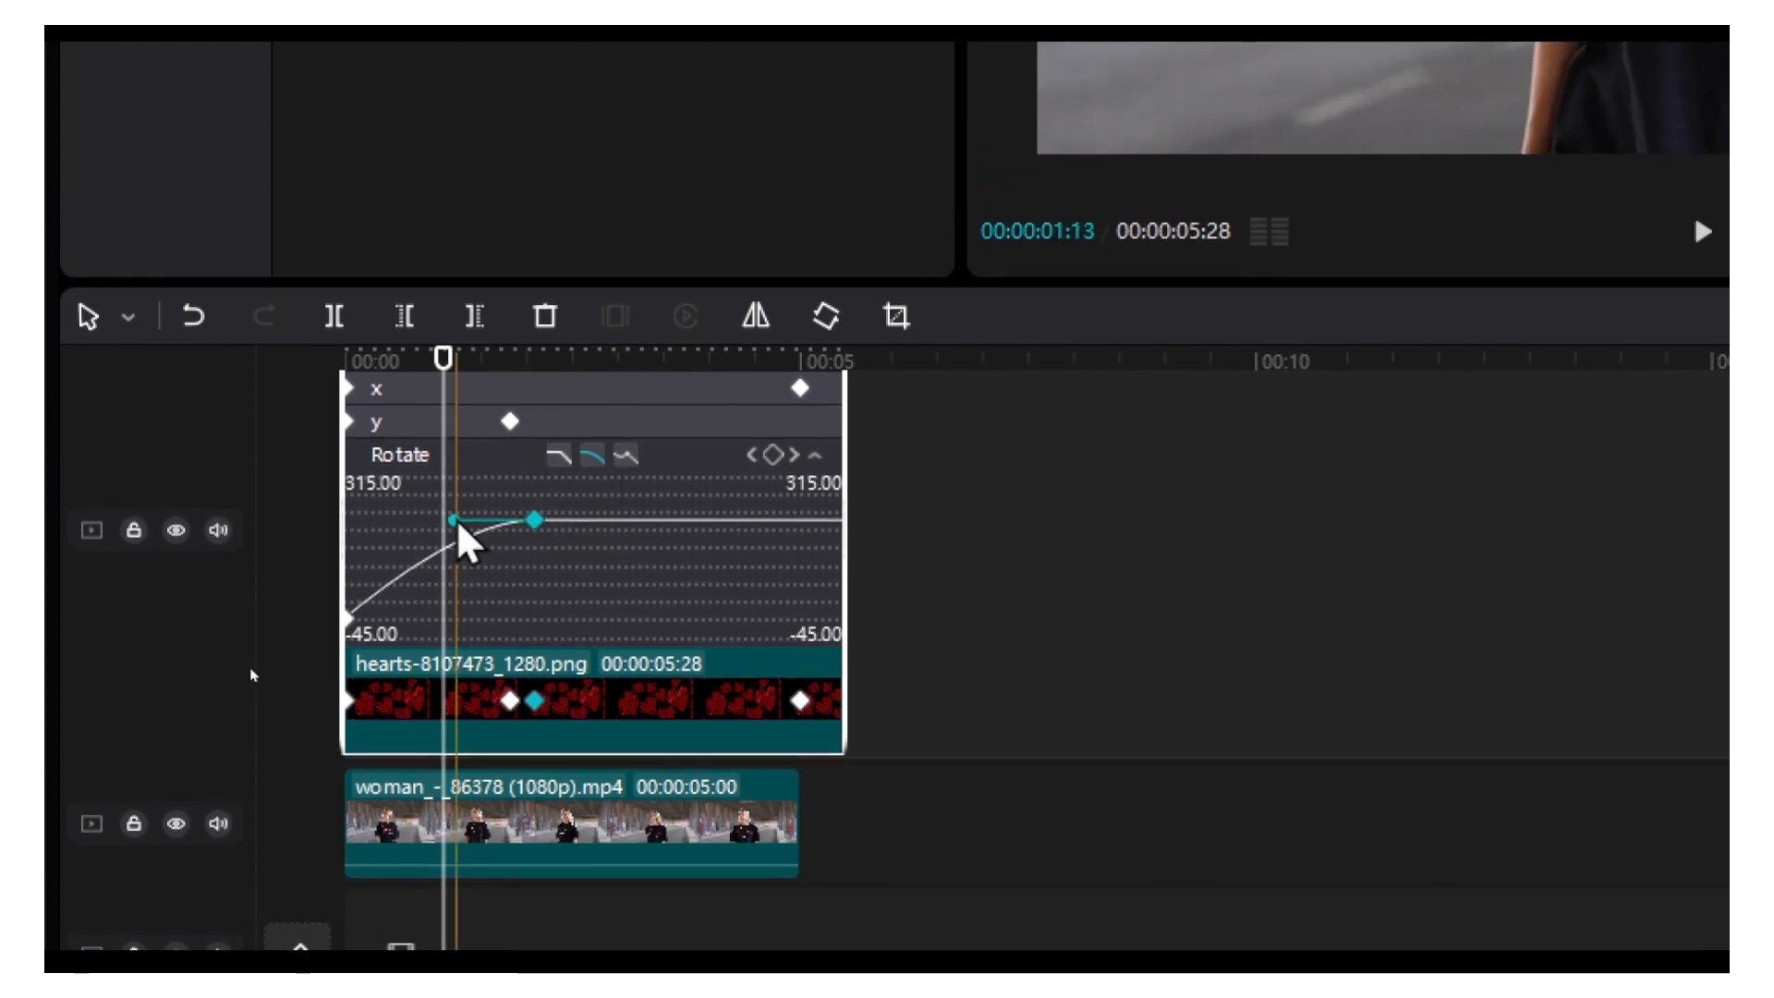
- Reshape the Rotate curve to start slowly and rise steeply into the second keyframe, and reopen the Rotate graph
drag(461, 527, 612, 614)
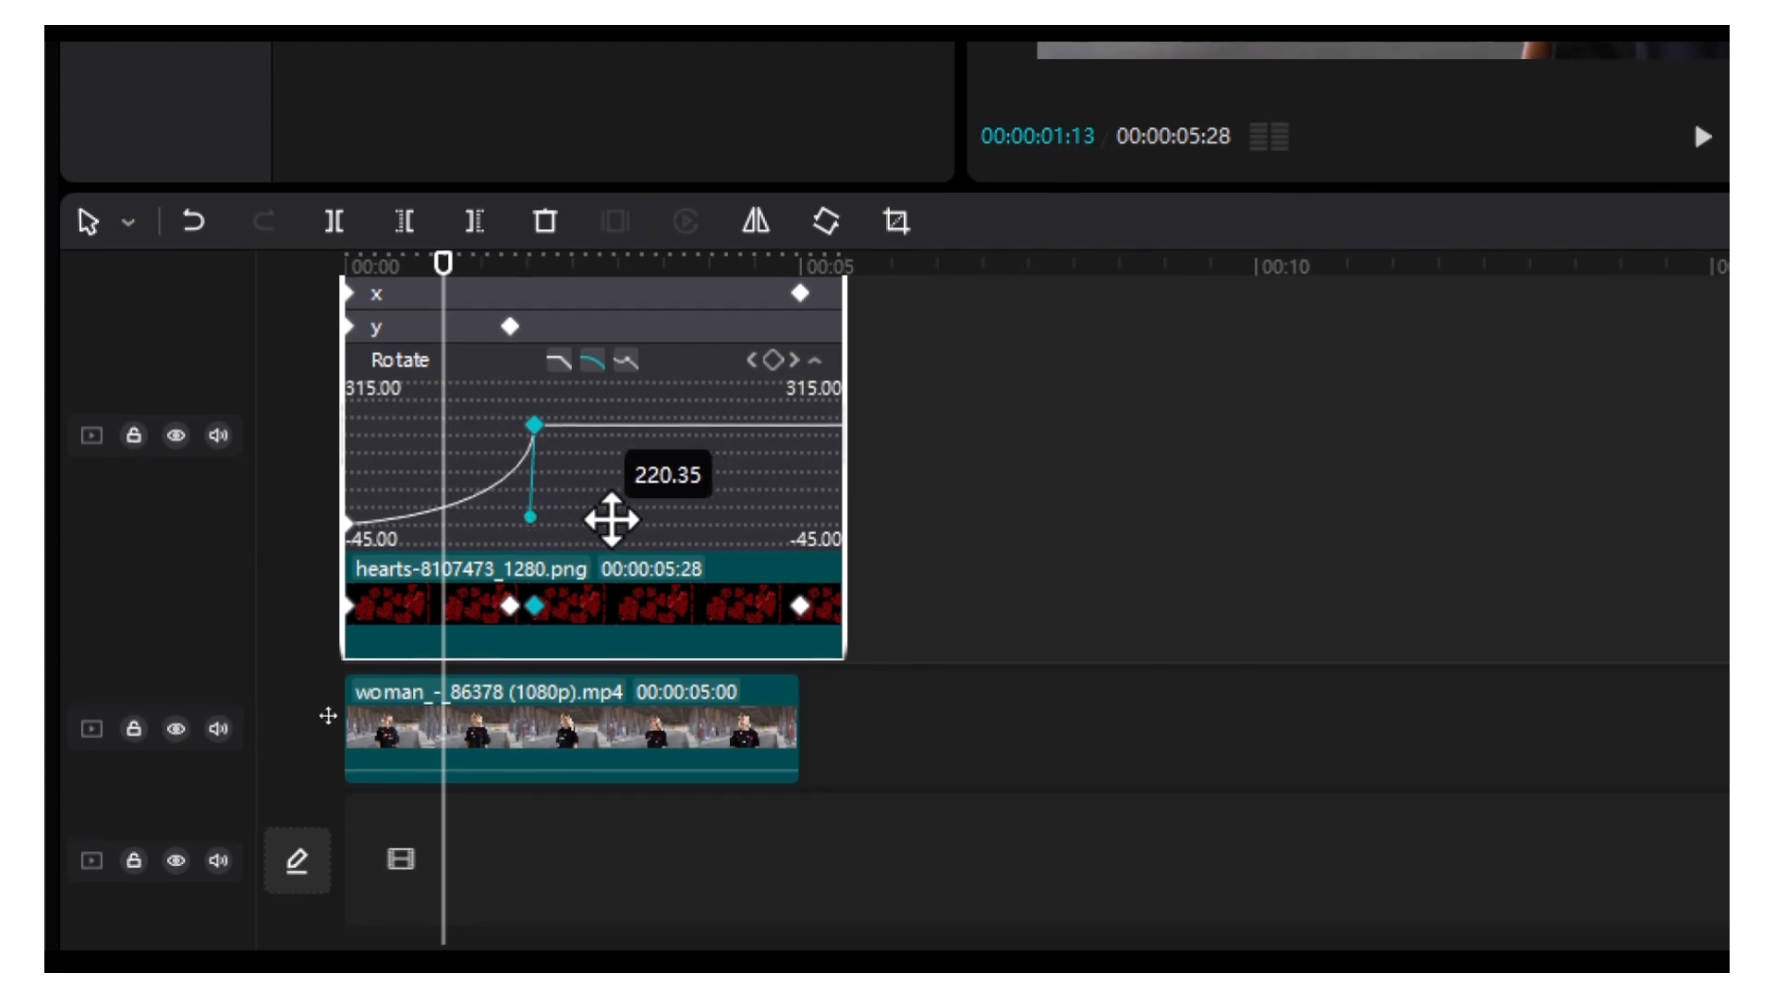
drag(612, 520, 638, 548)
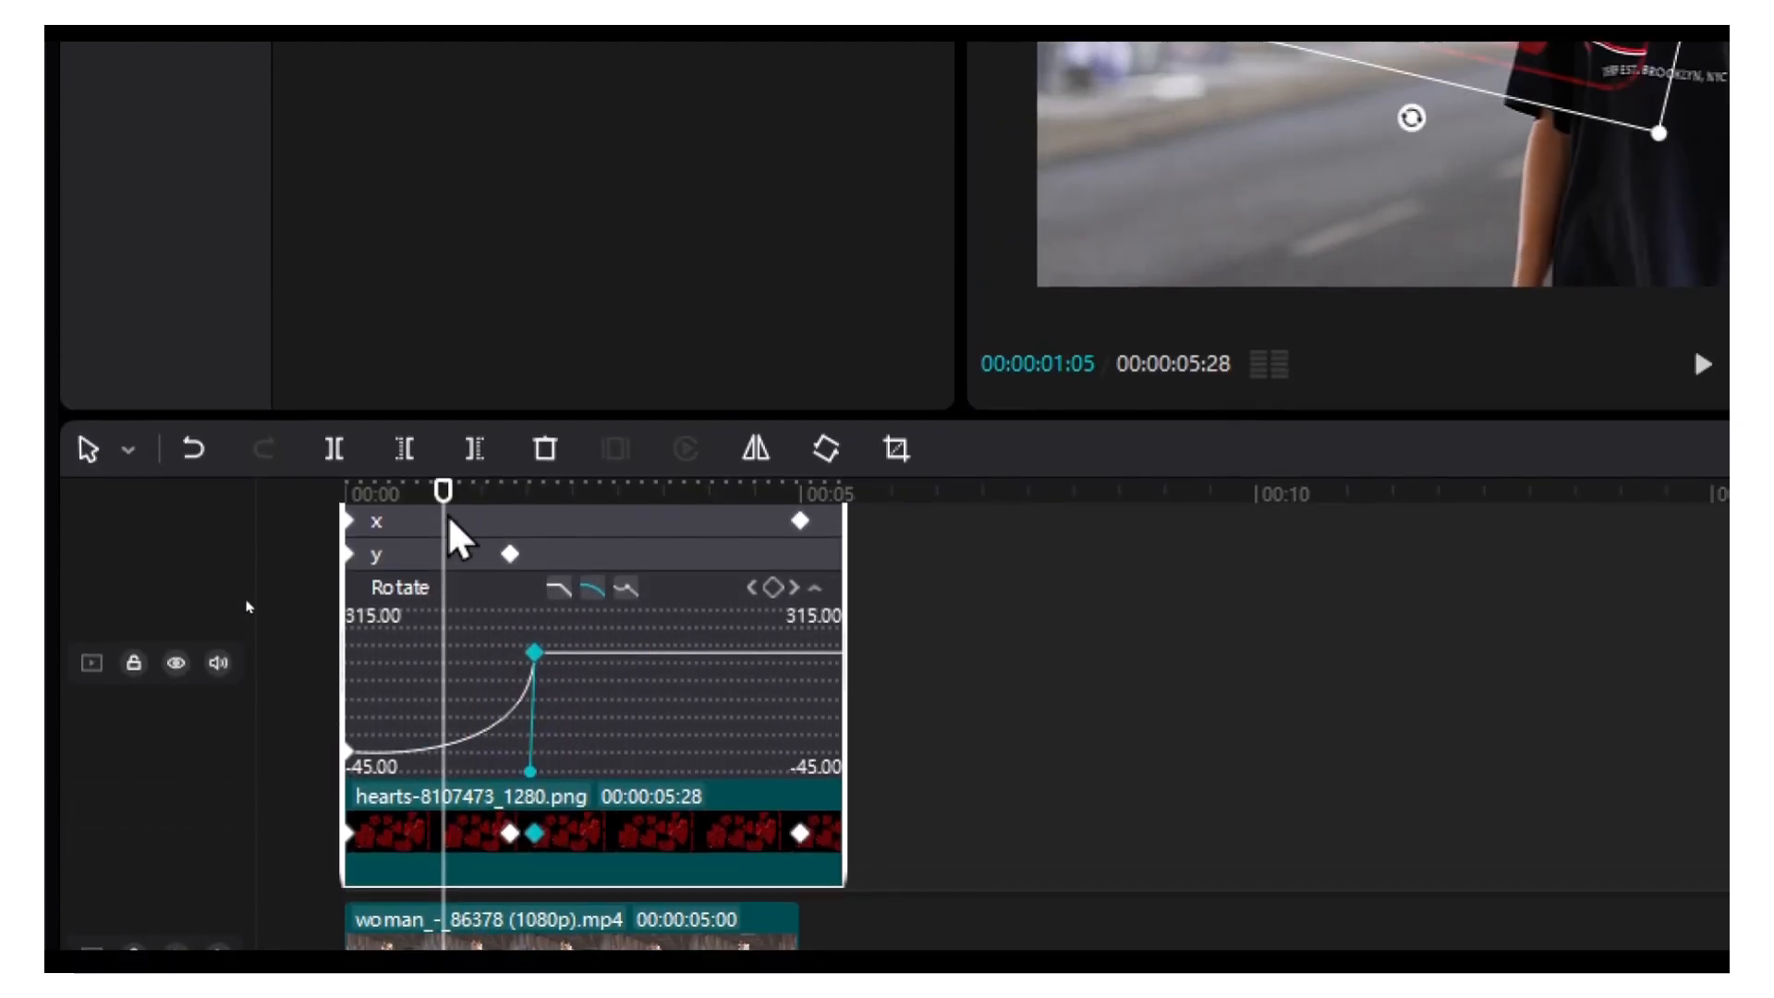
click(415, 295)
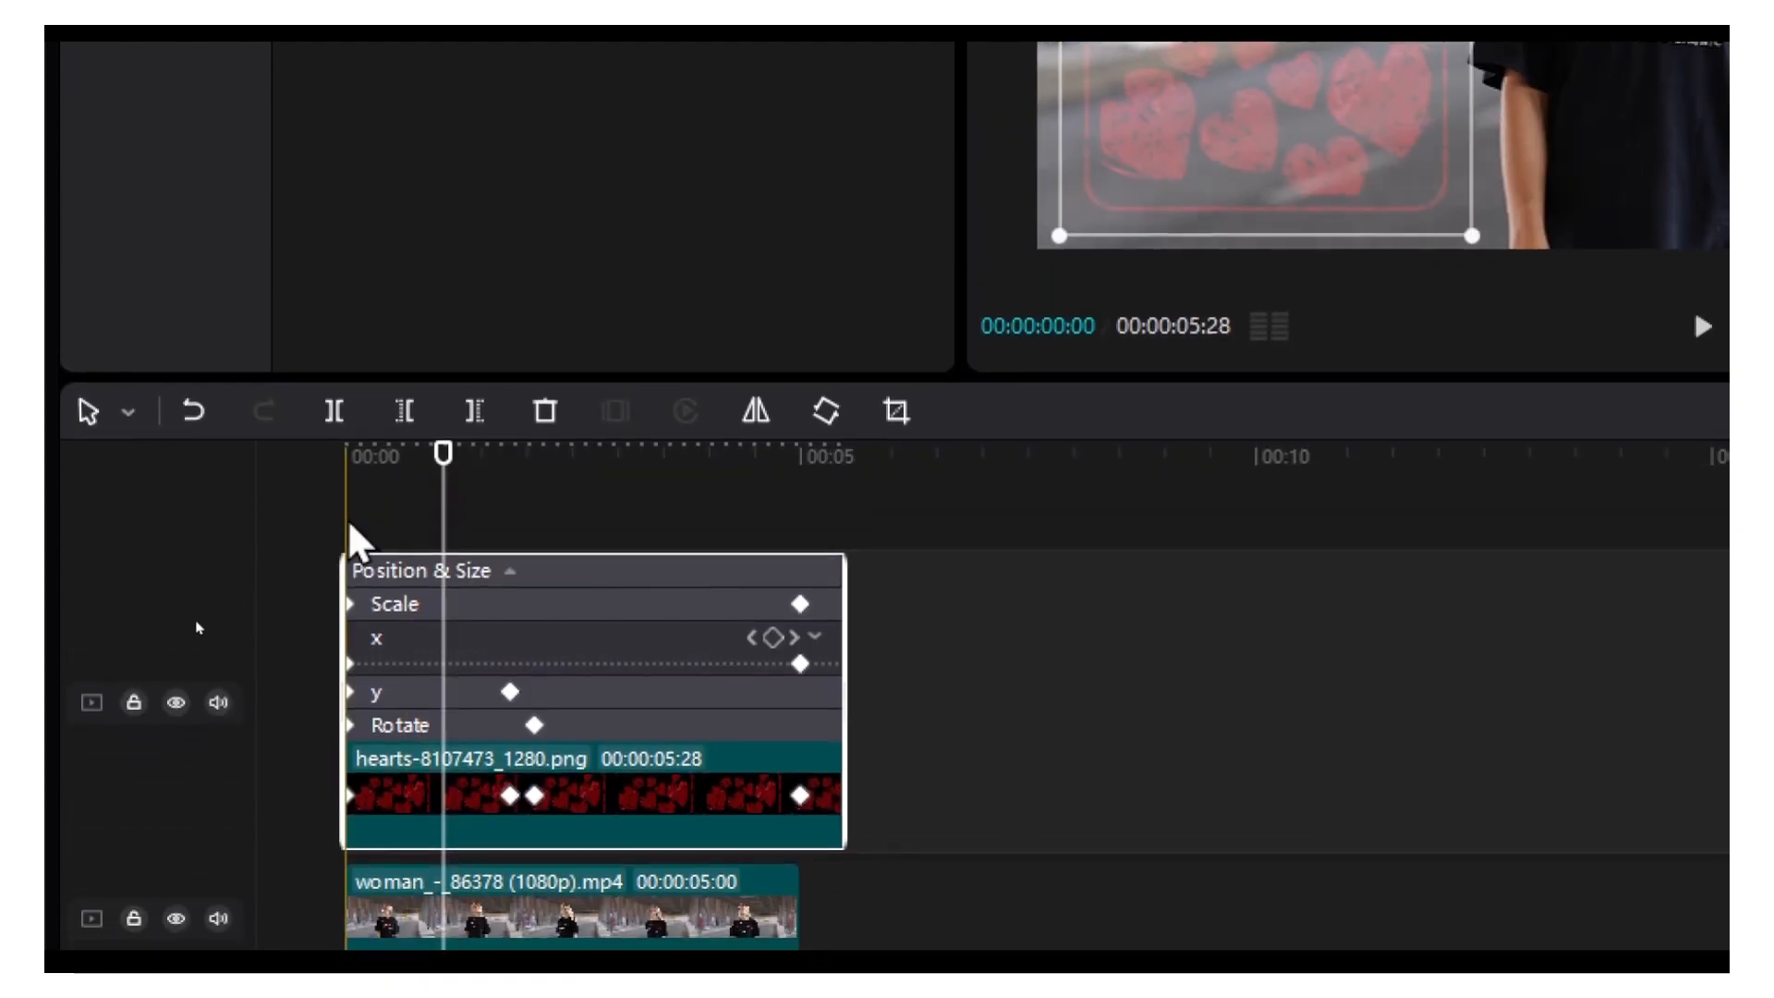
click(466, 725)
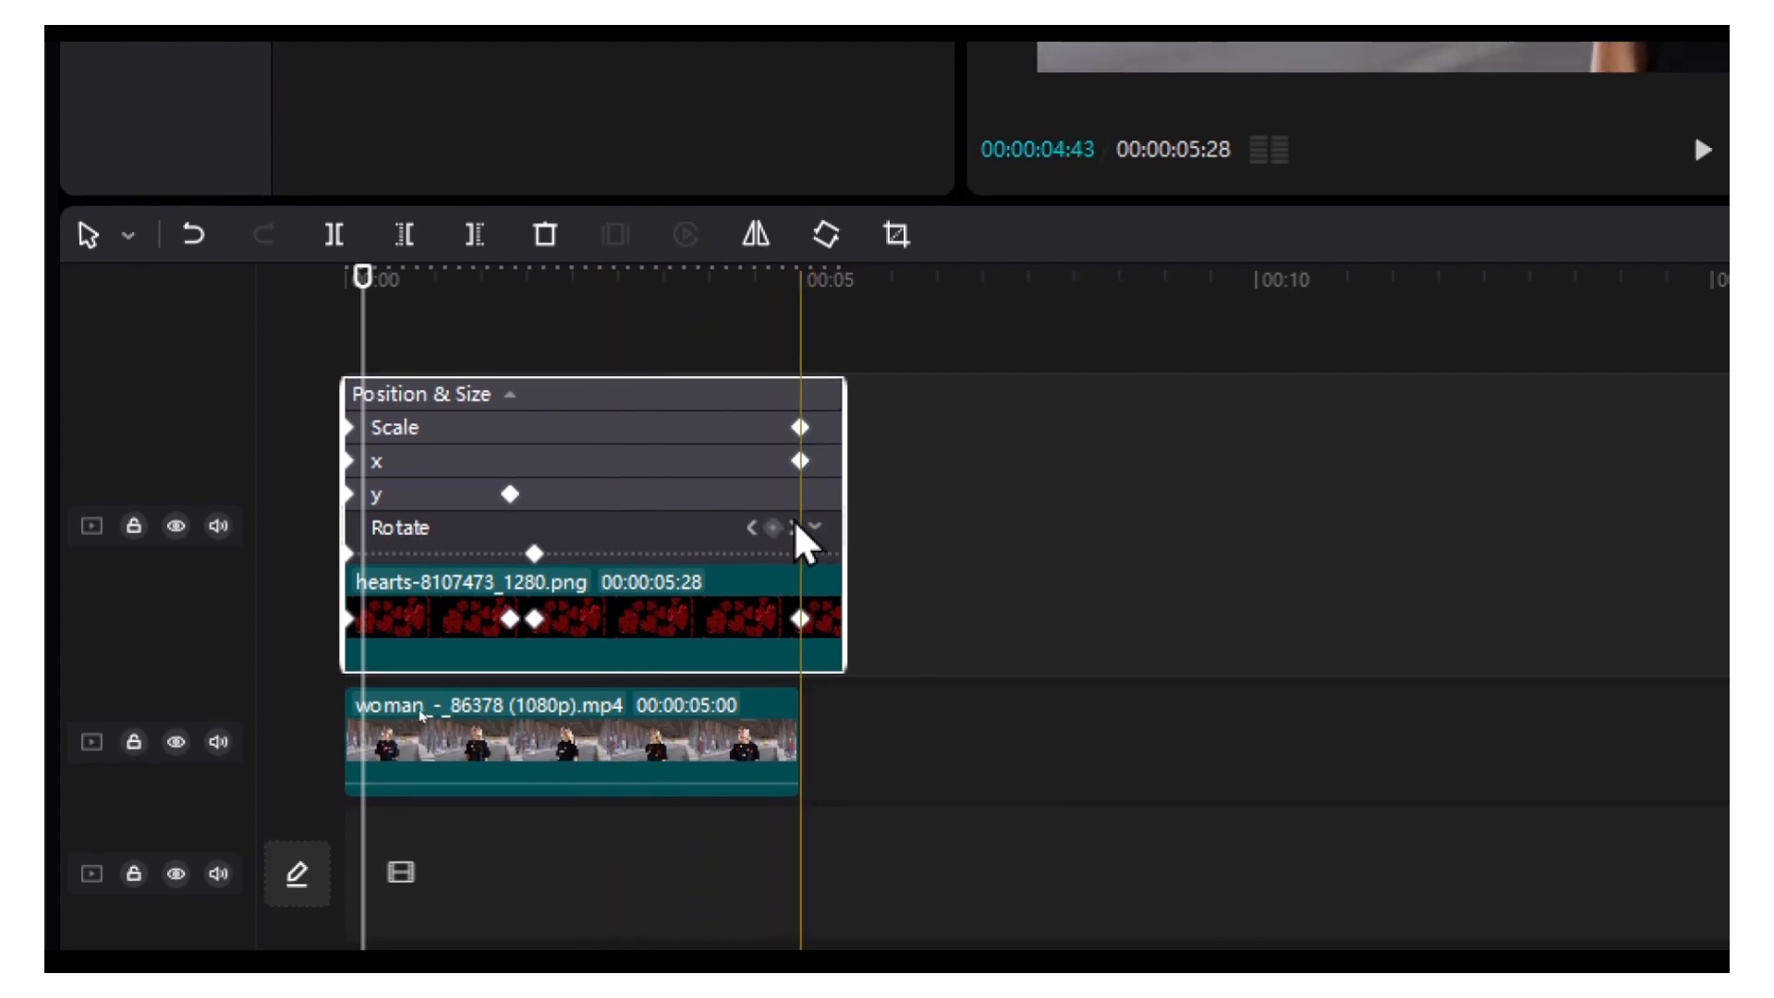
click(814, 694)
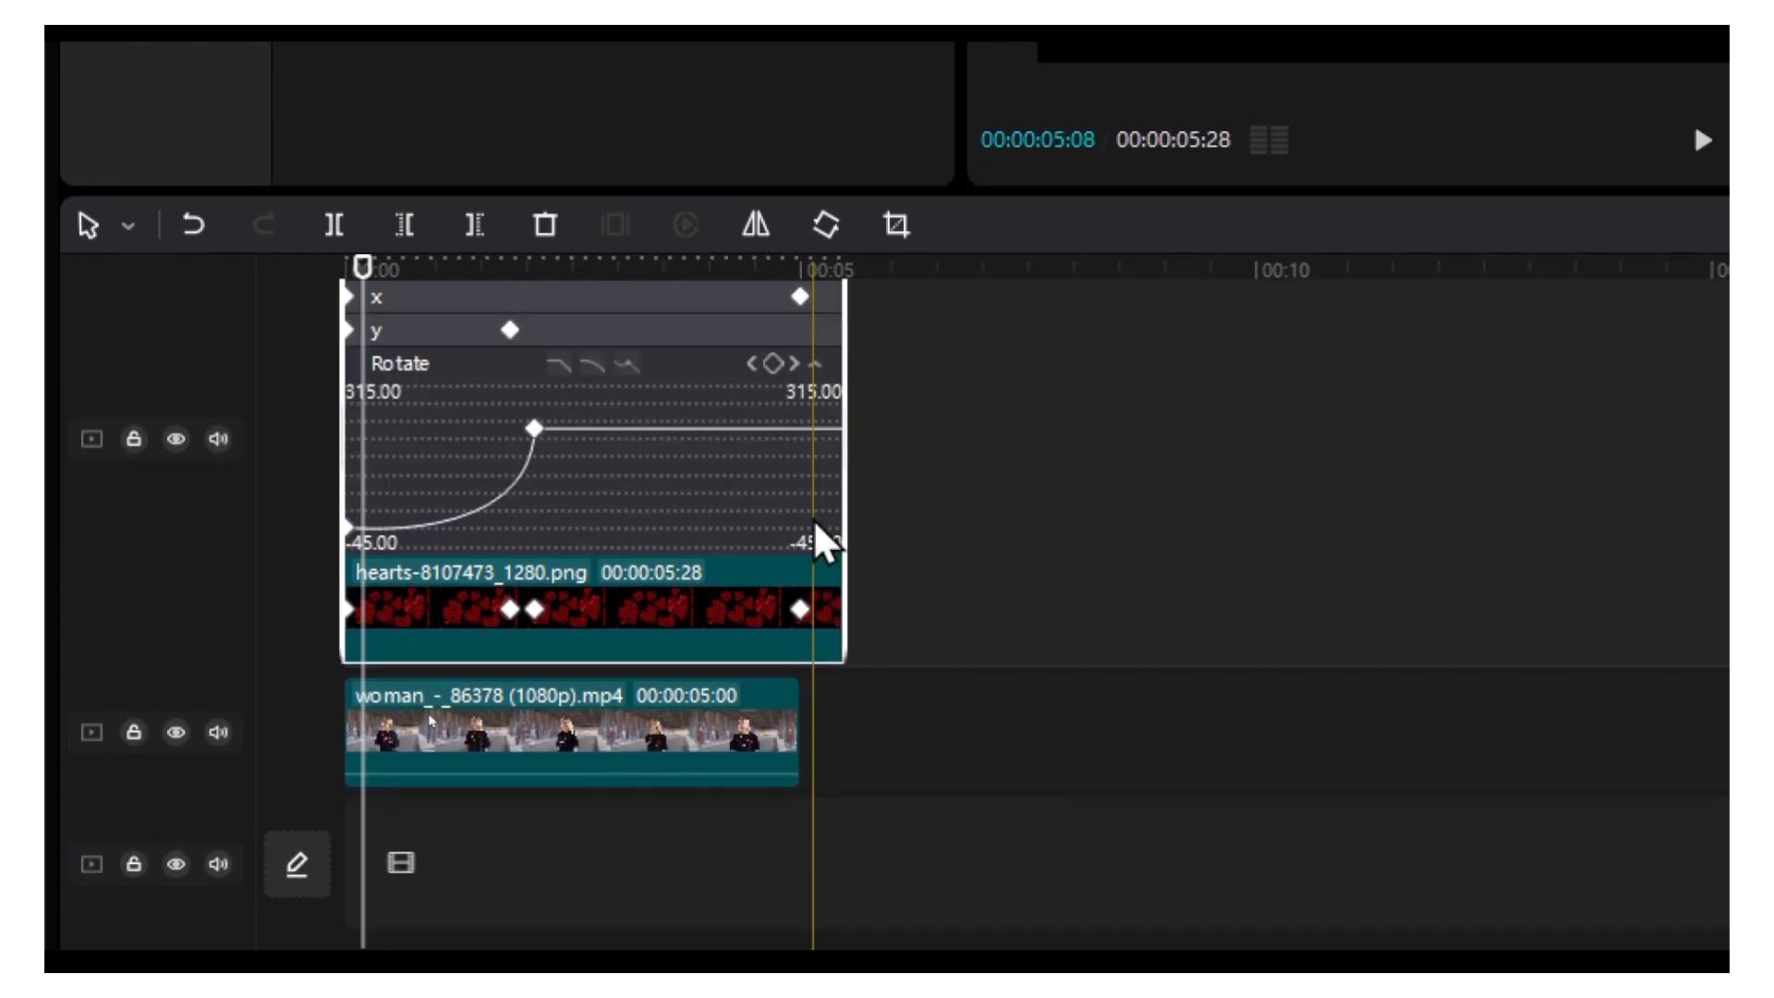
- Play back the animation from the start to check the slow-starting Rotate curve
key(space)
click(345, 280)
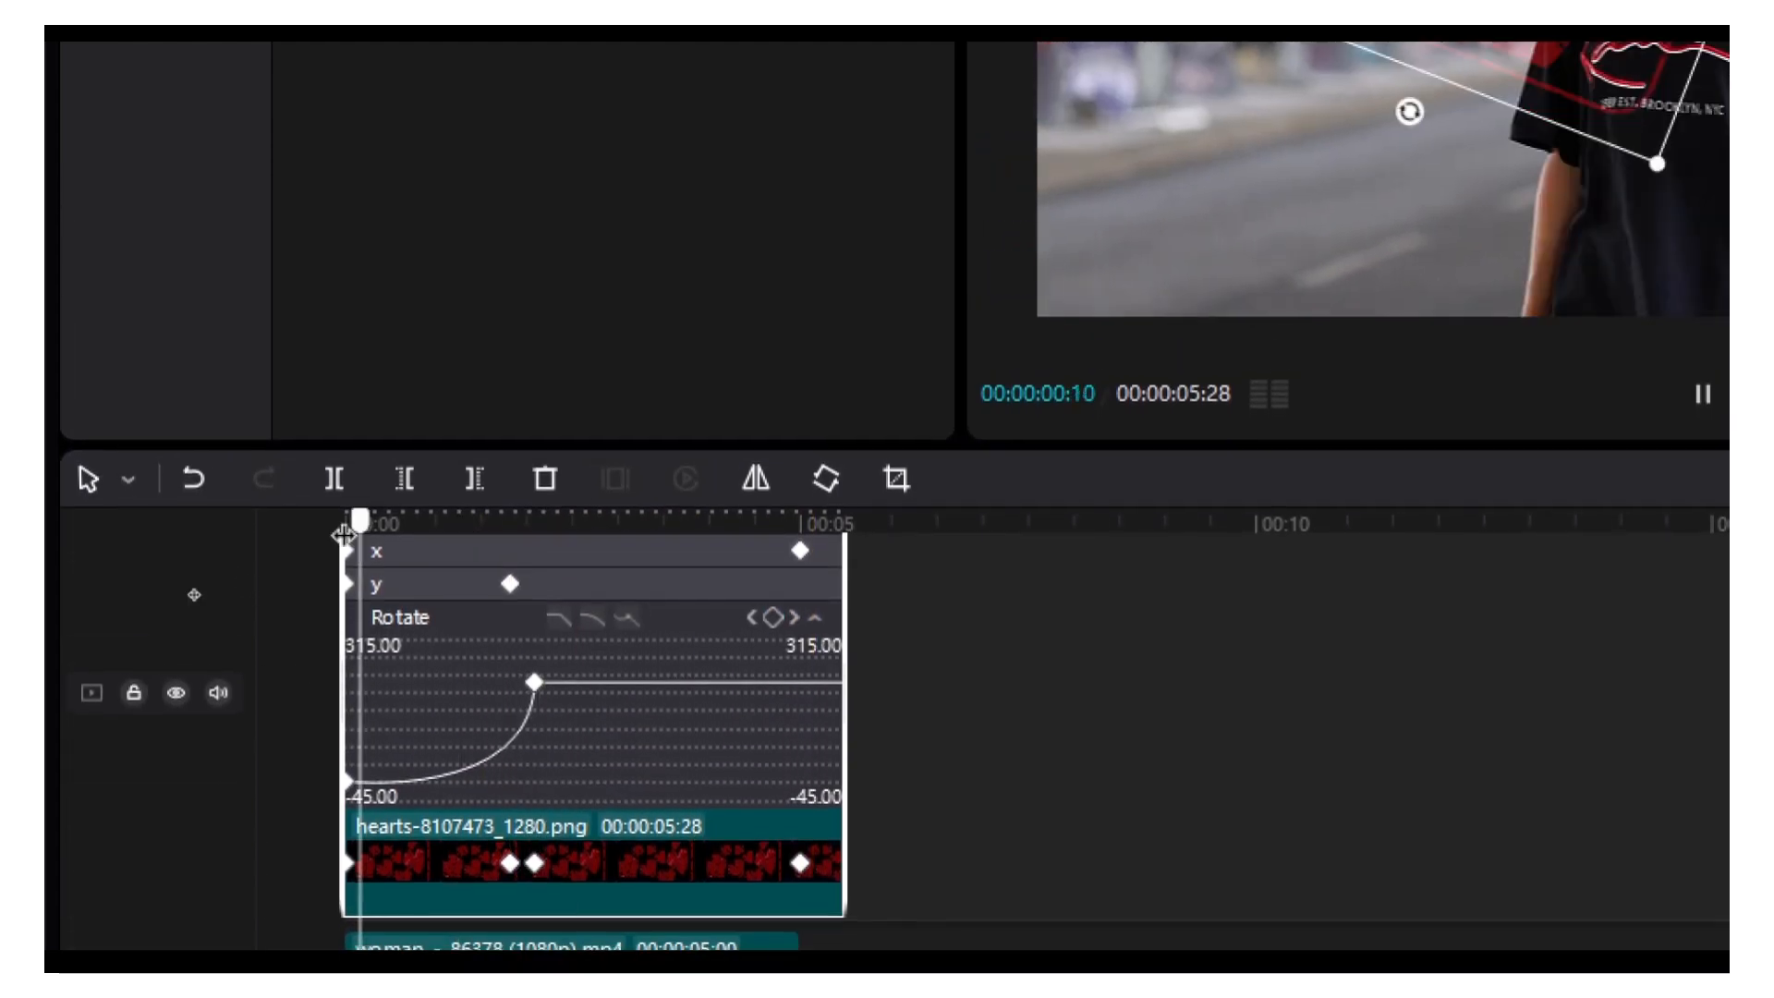
click(344, 535)
key(space)
key(space)
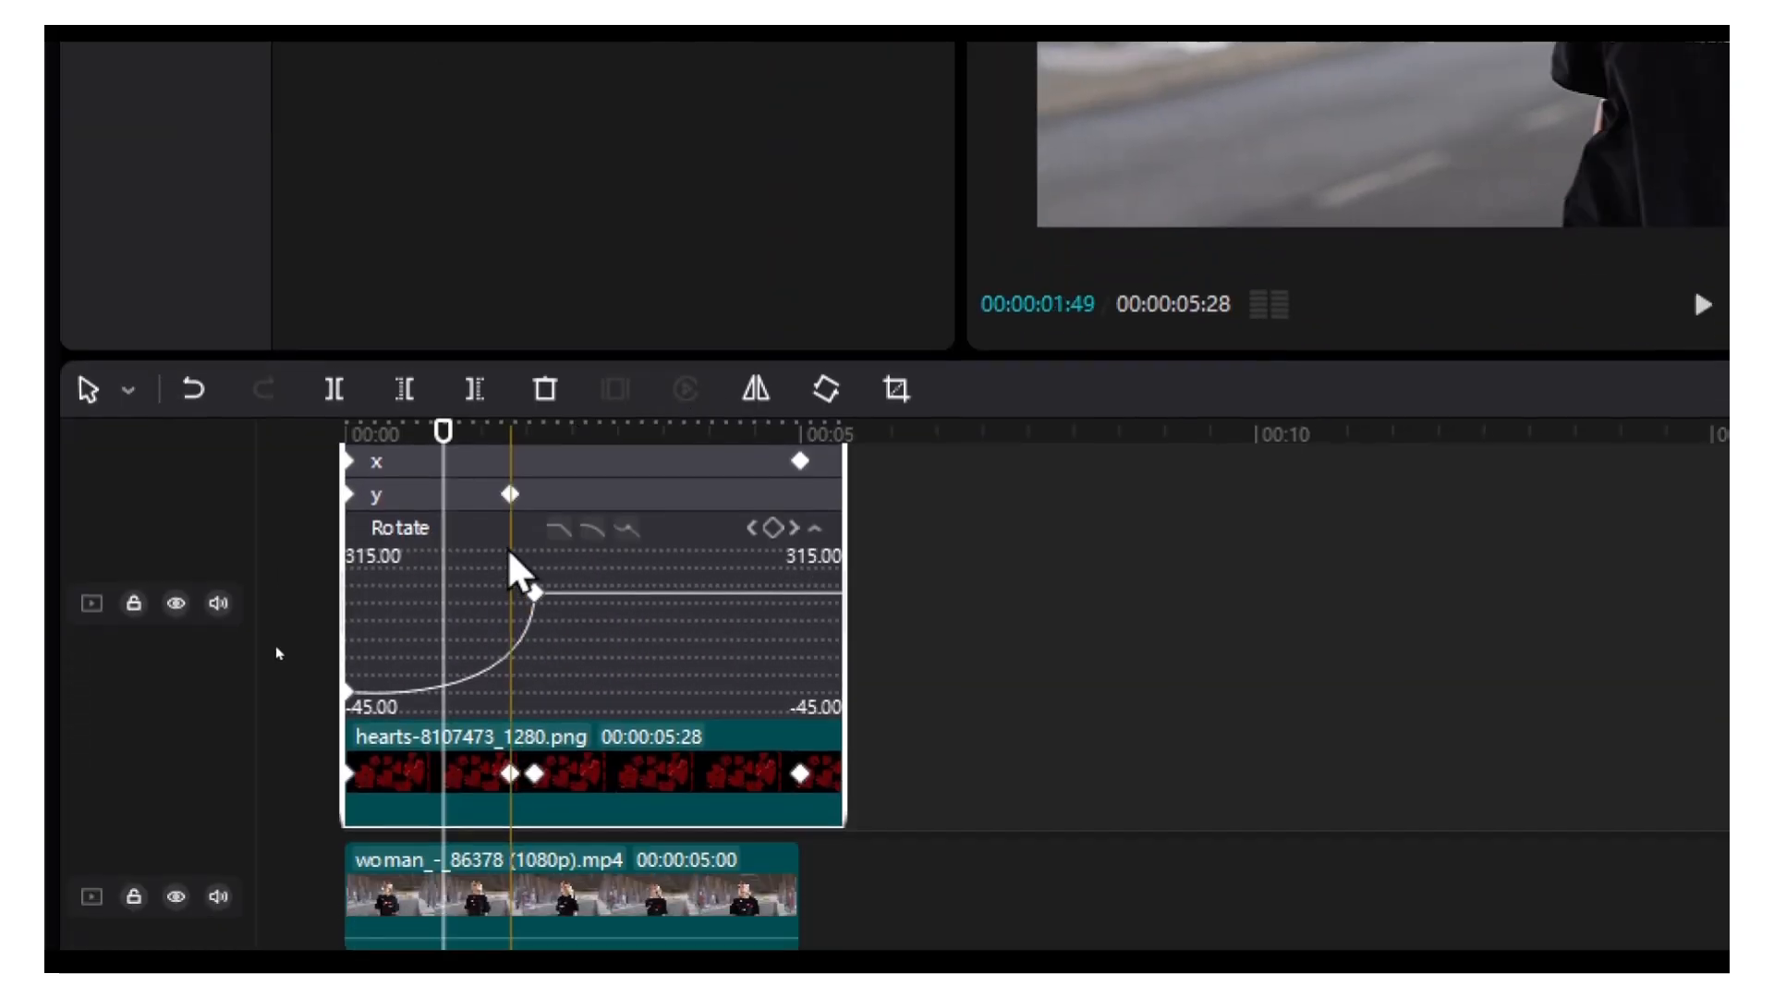
- Reshape the Rotate curve to rise quickly and slightly overshoot before the second keyframe, and preview it from the start
click(534, 592)
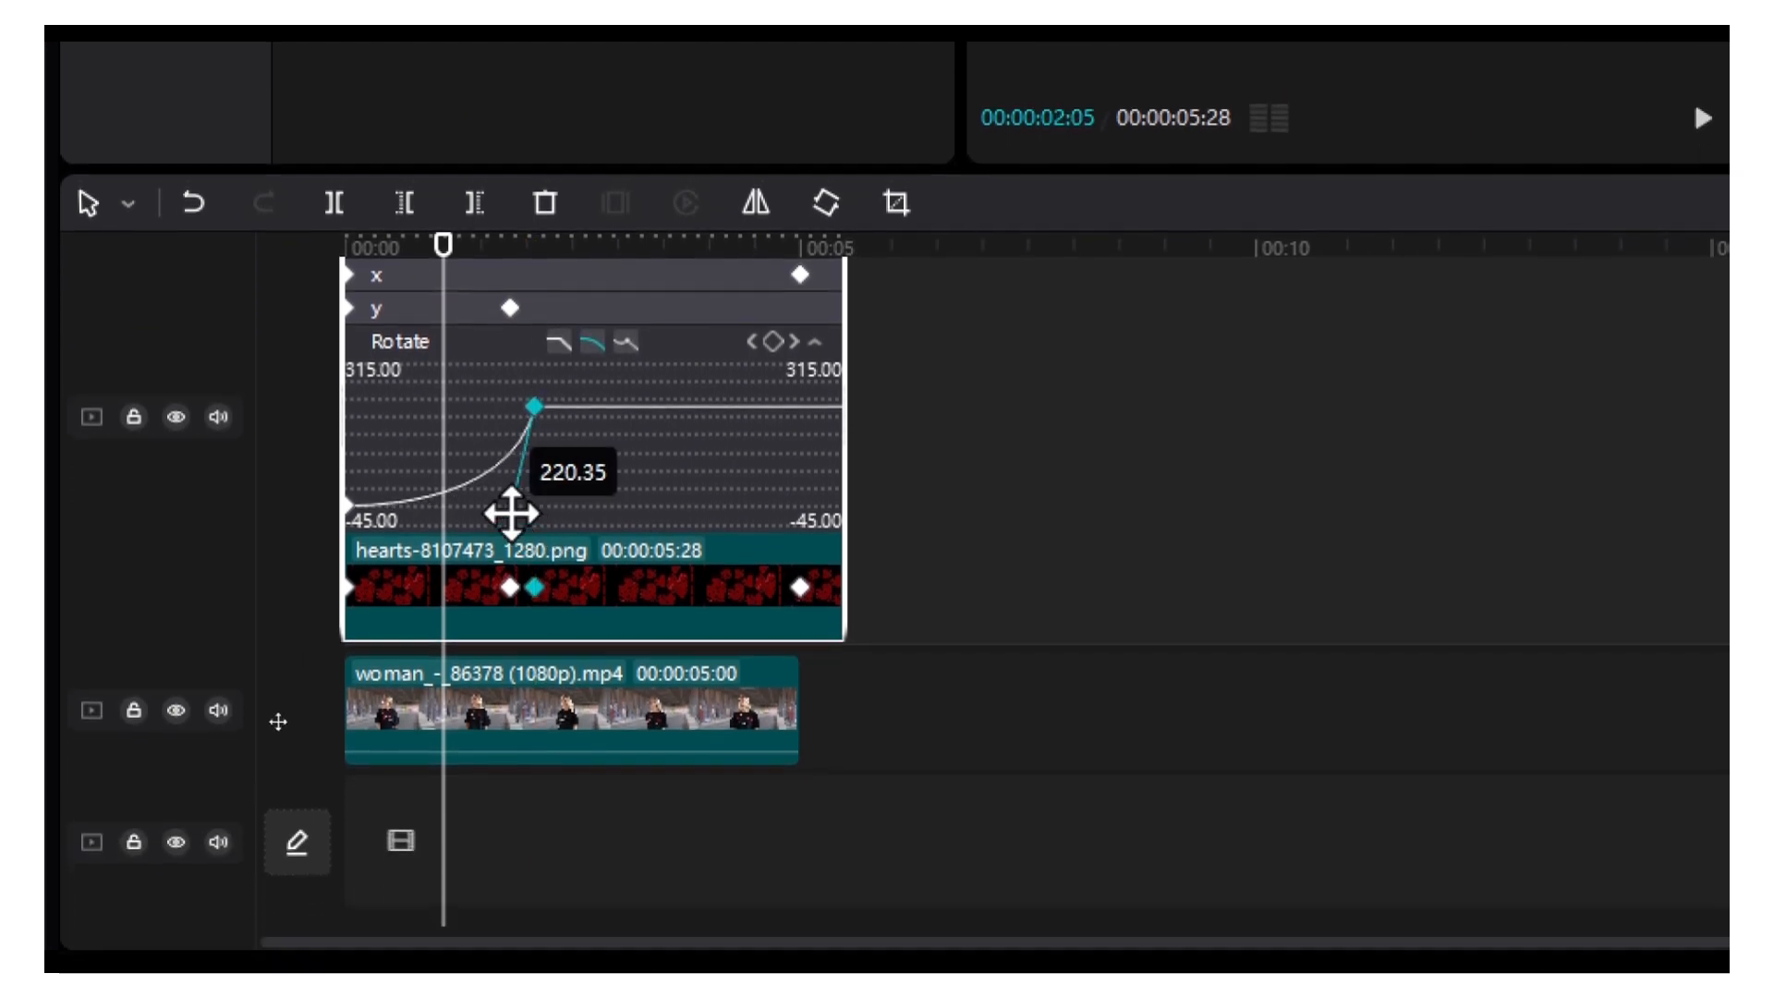
drag(511, 513, 427, 285)
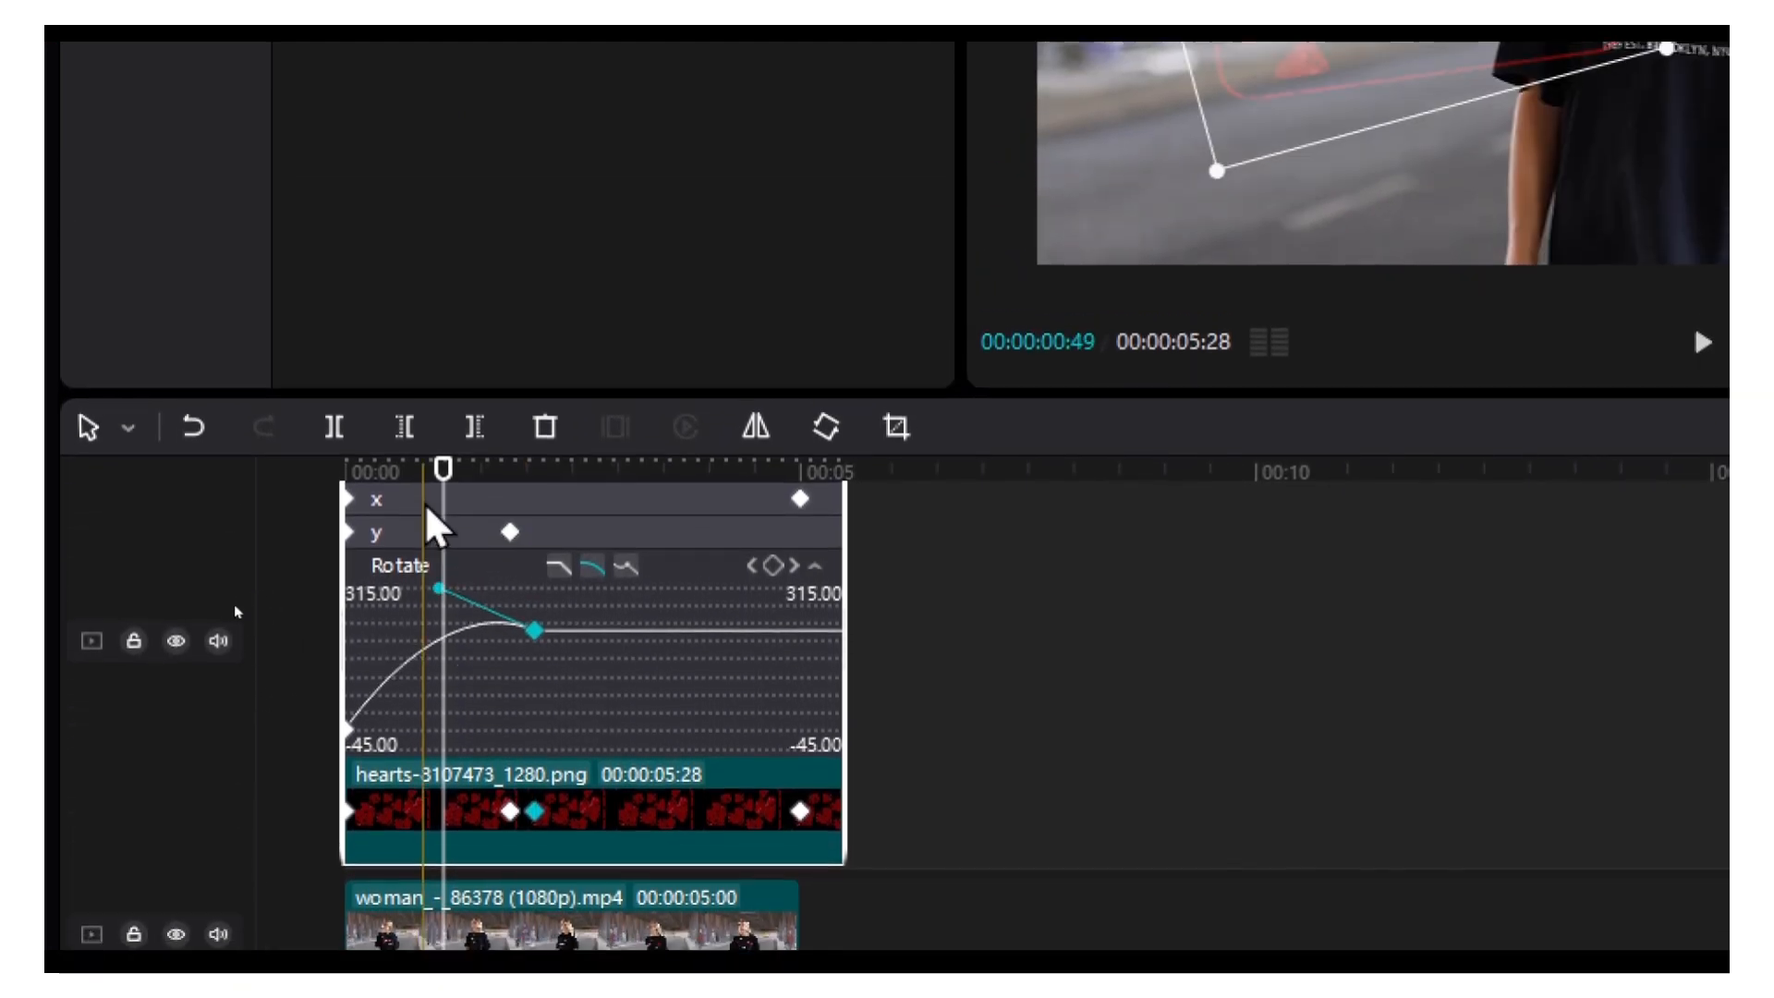
click(340, 472)
key(space)
key(space)
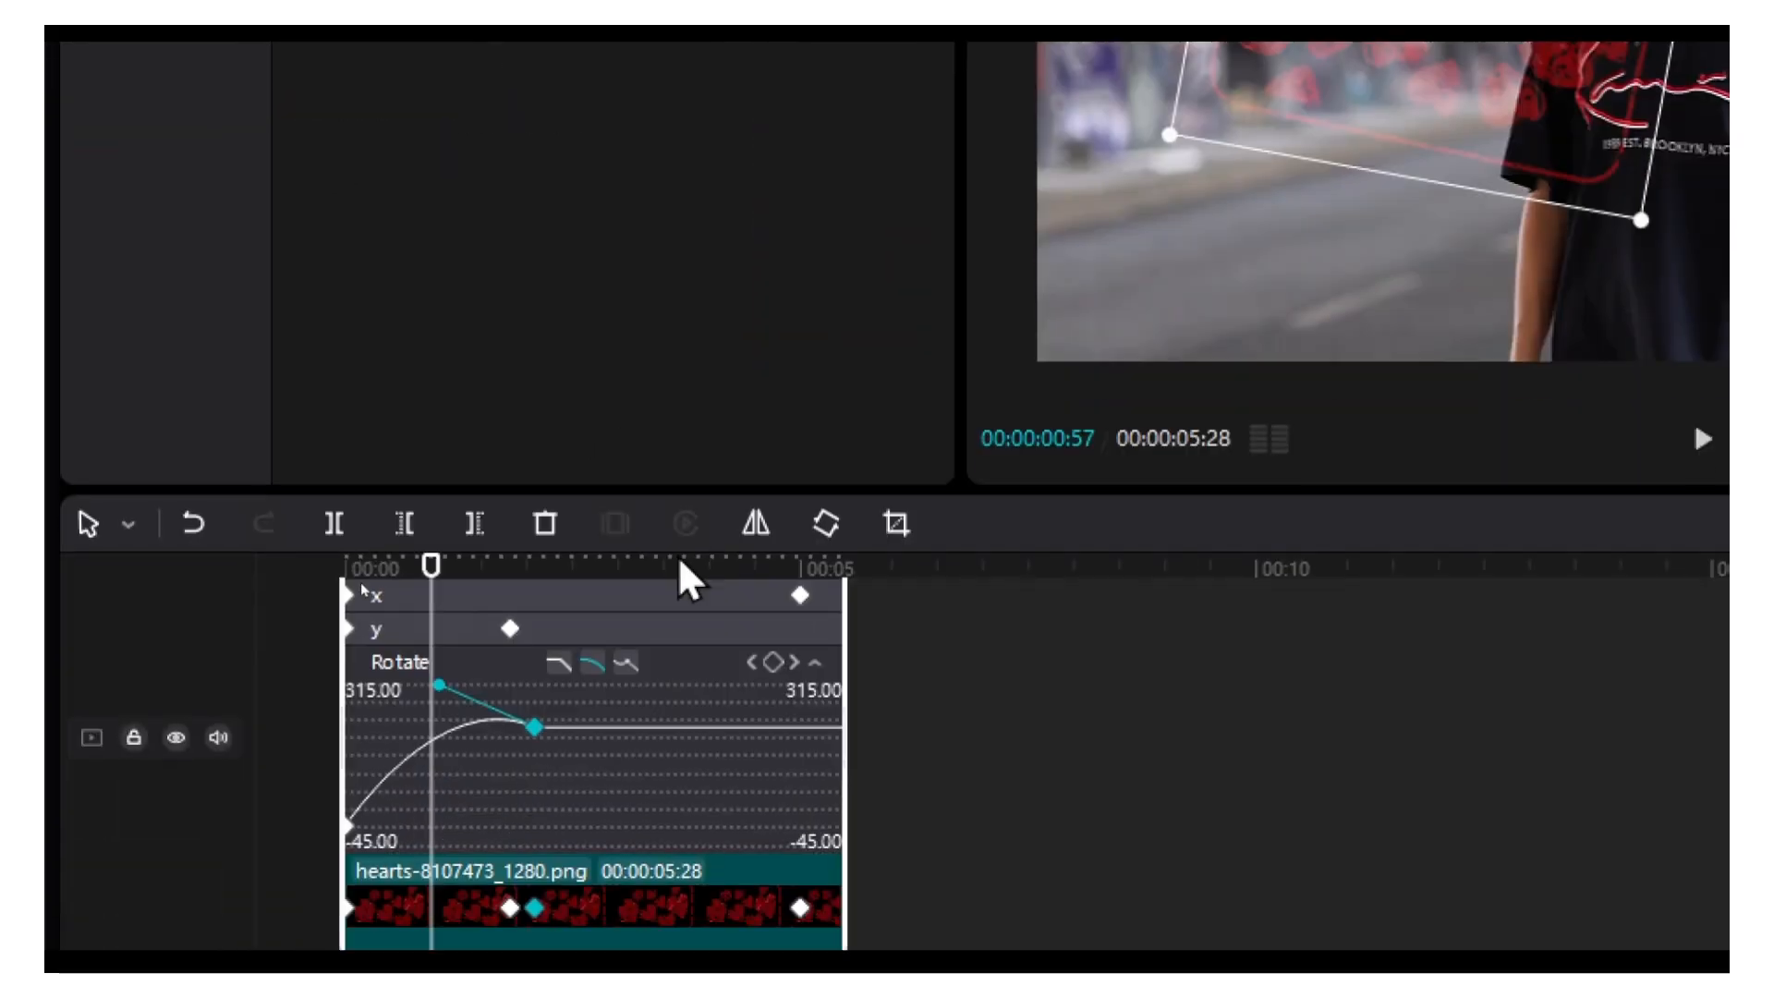
- Display the Scale keyframe graph and move its second keyframe to about 4.35 seconds with a scale of about 8
click(511, 632)
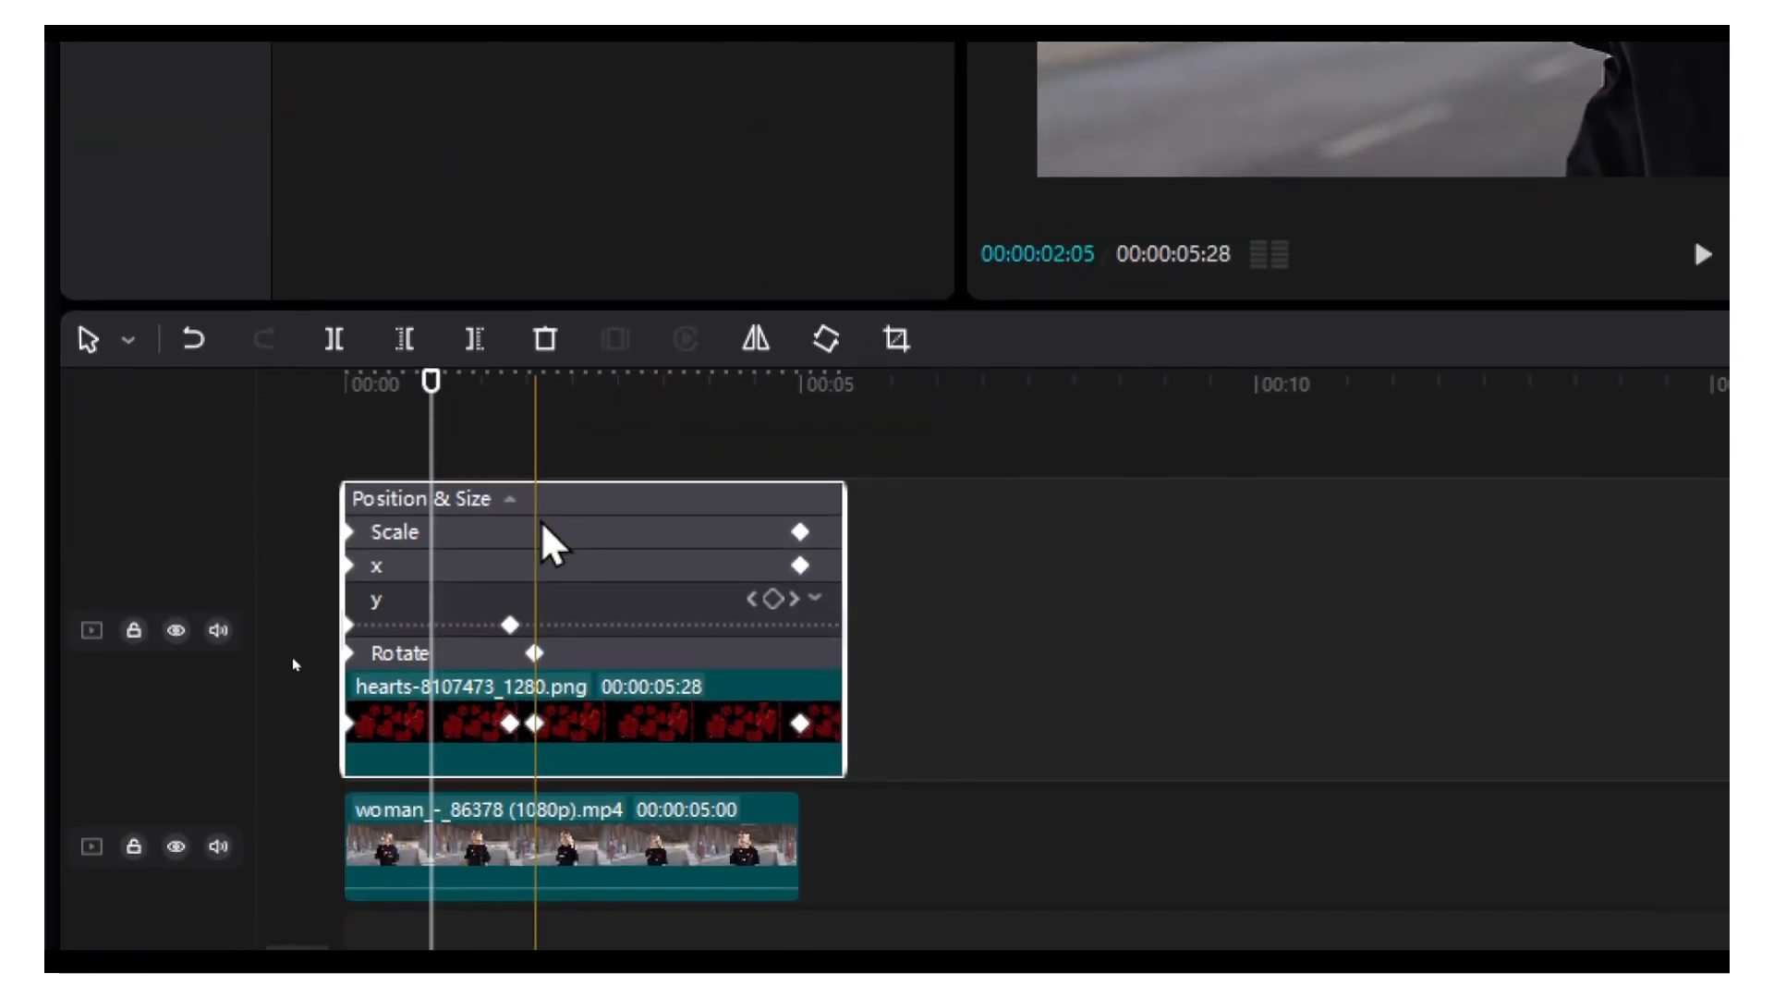
click(815, 532)
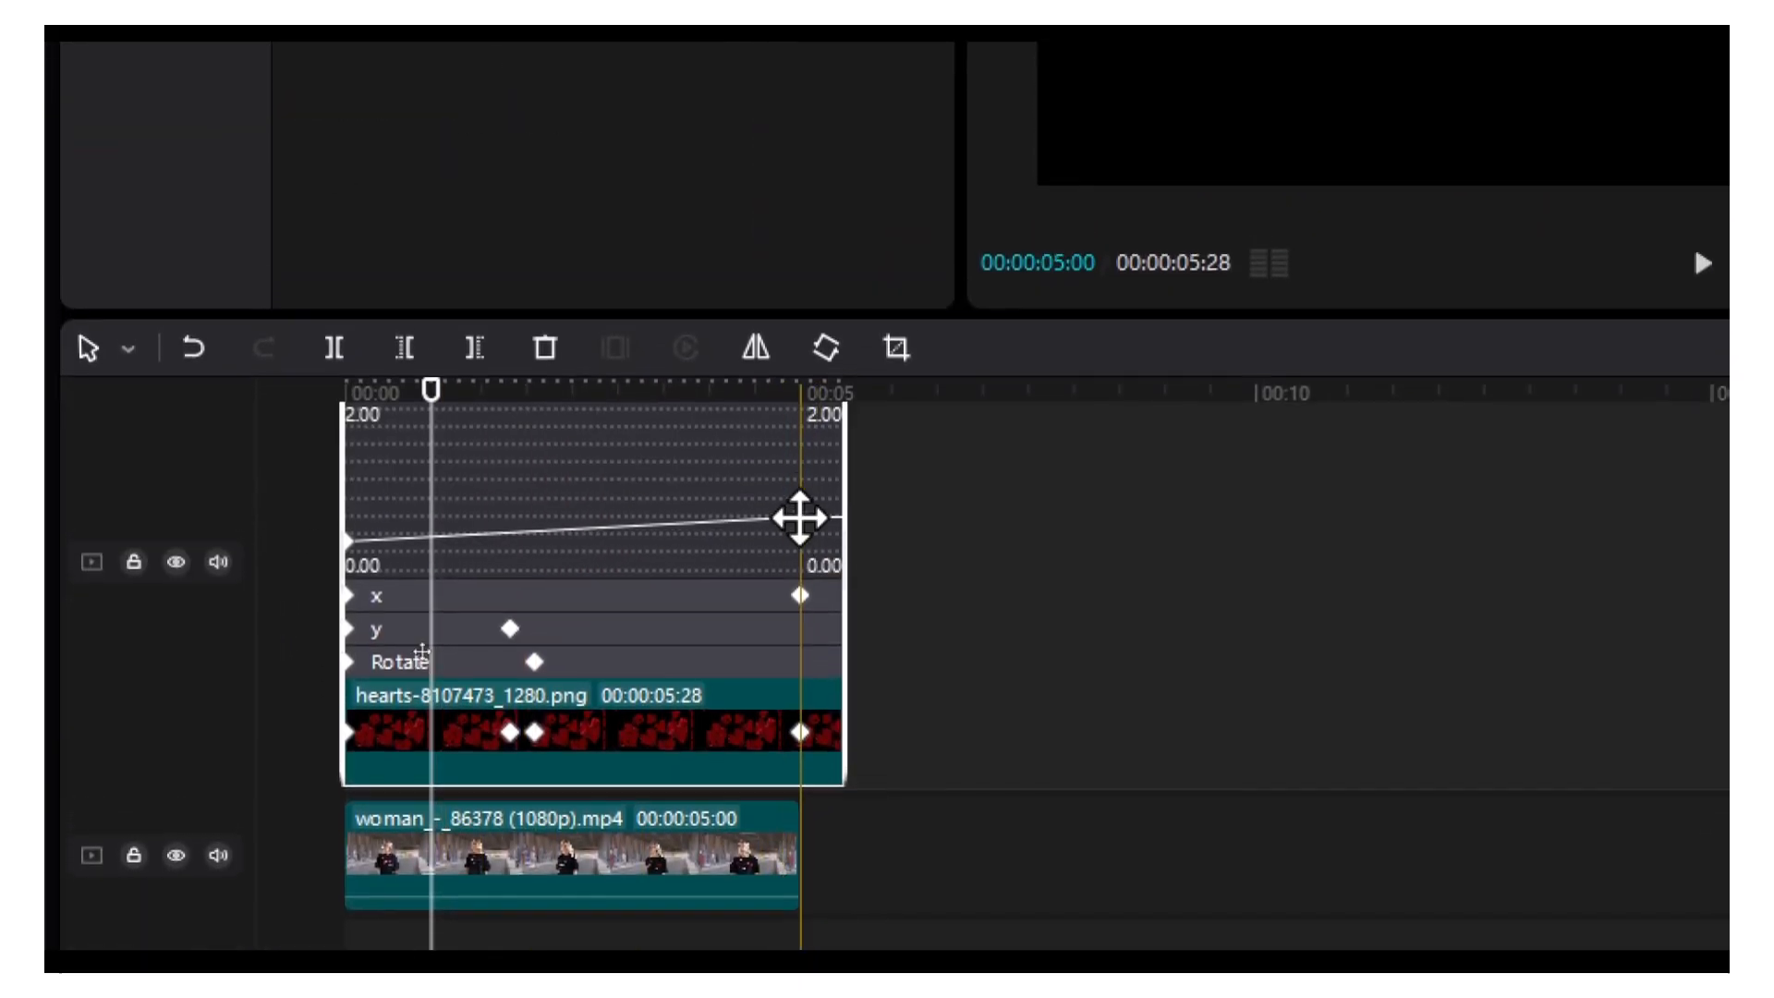
click(800, 518)
click(800, 518)
drag(797, 518, 733, 542)
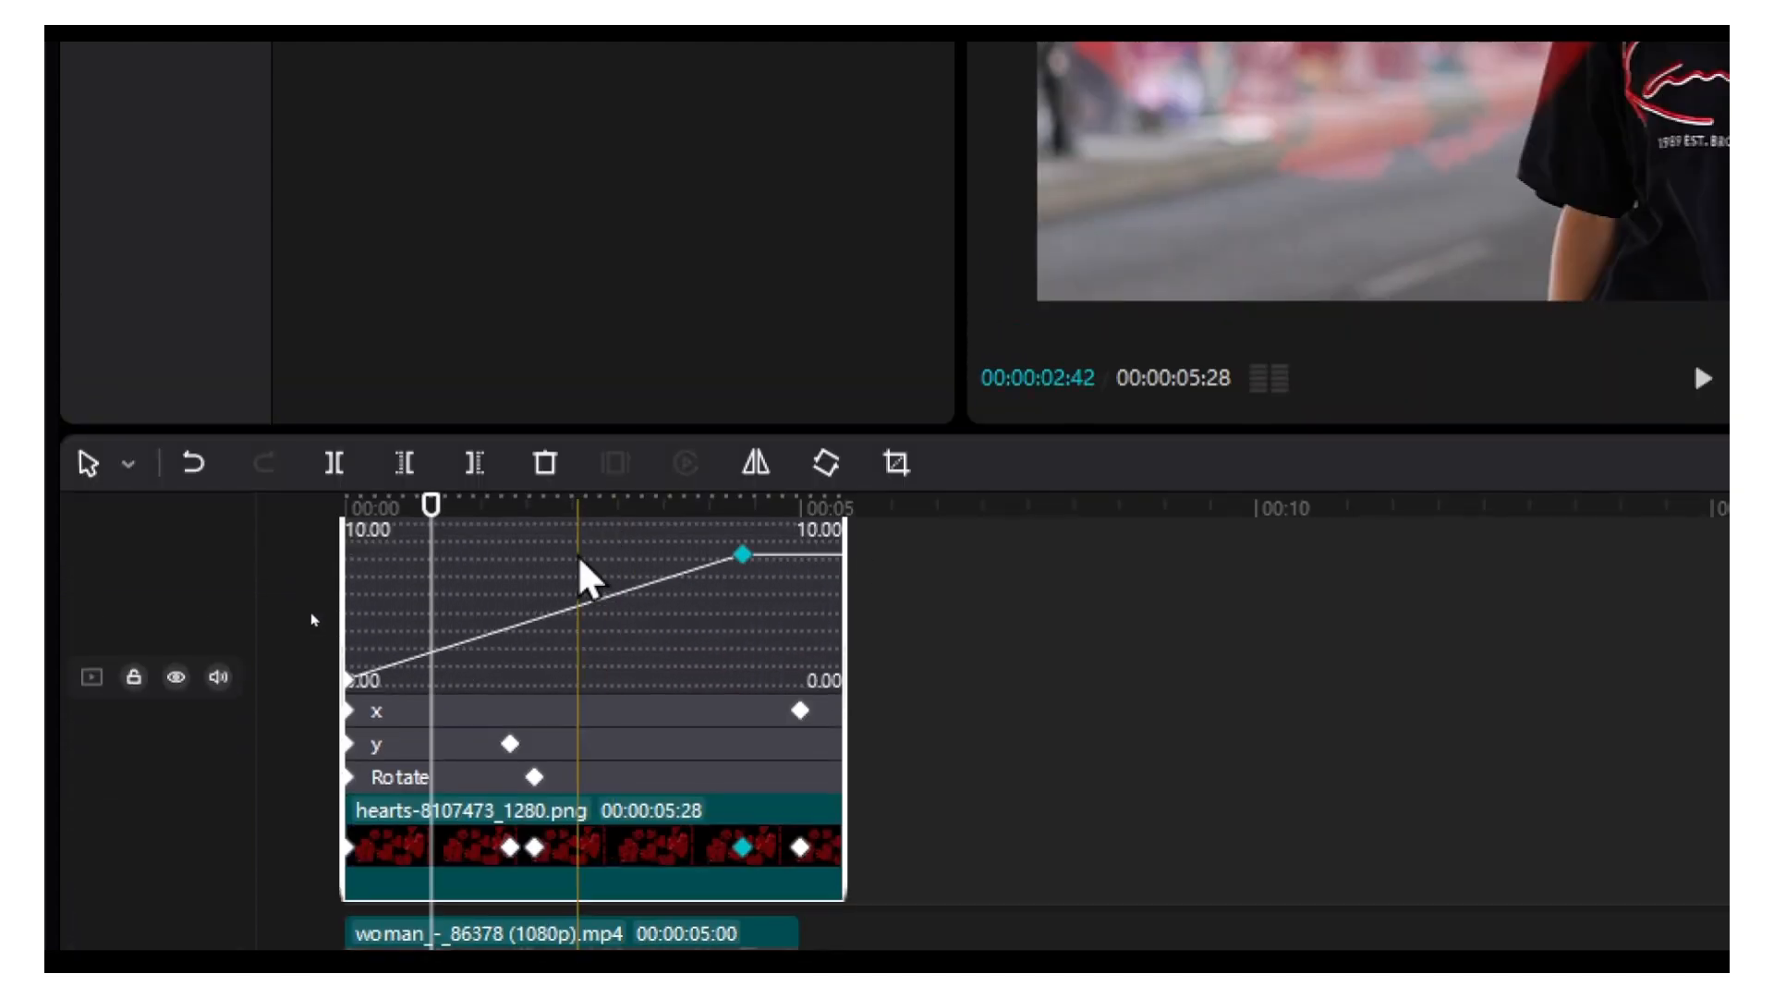
- Play back the animation from the start to check the increased scale
drag(431, 611, 326, 634)
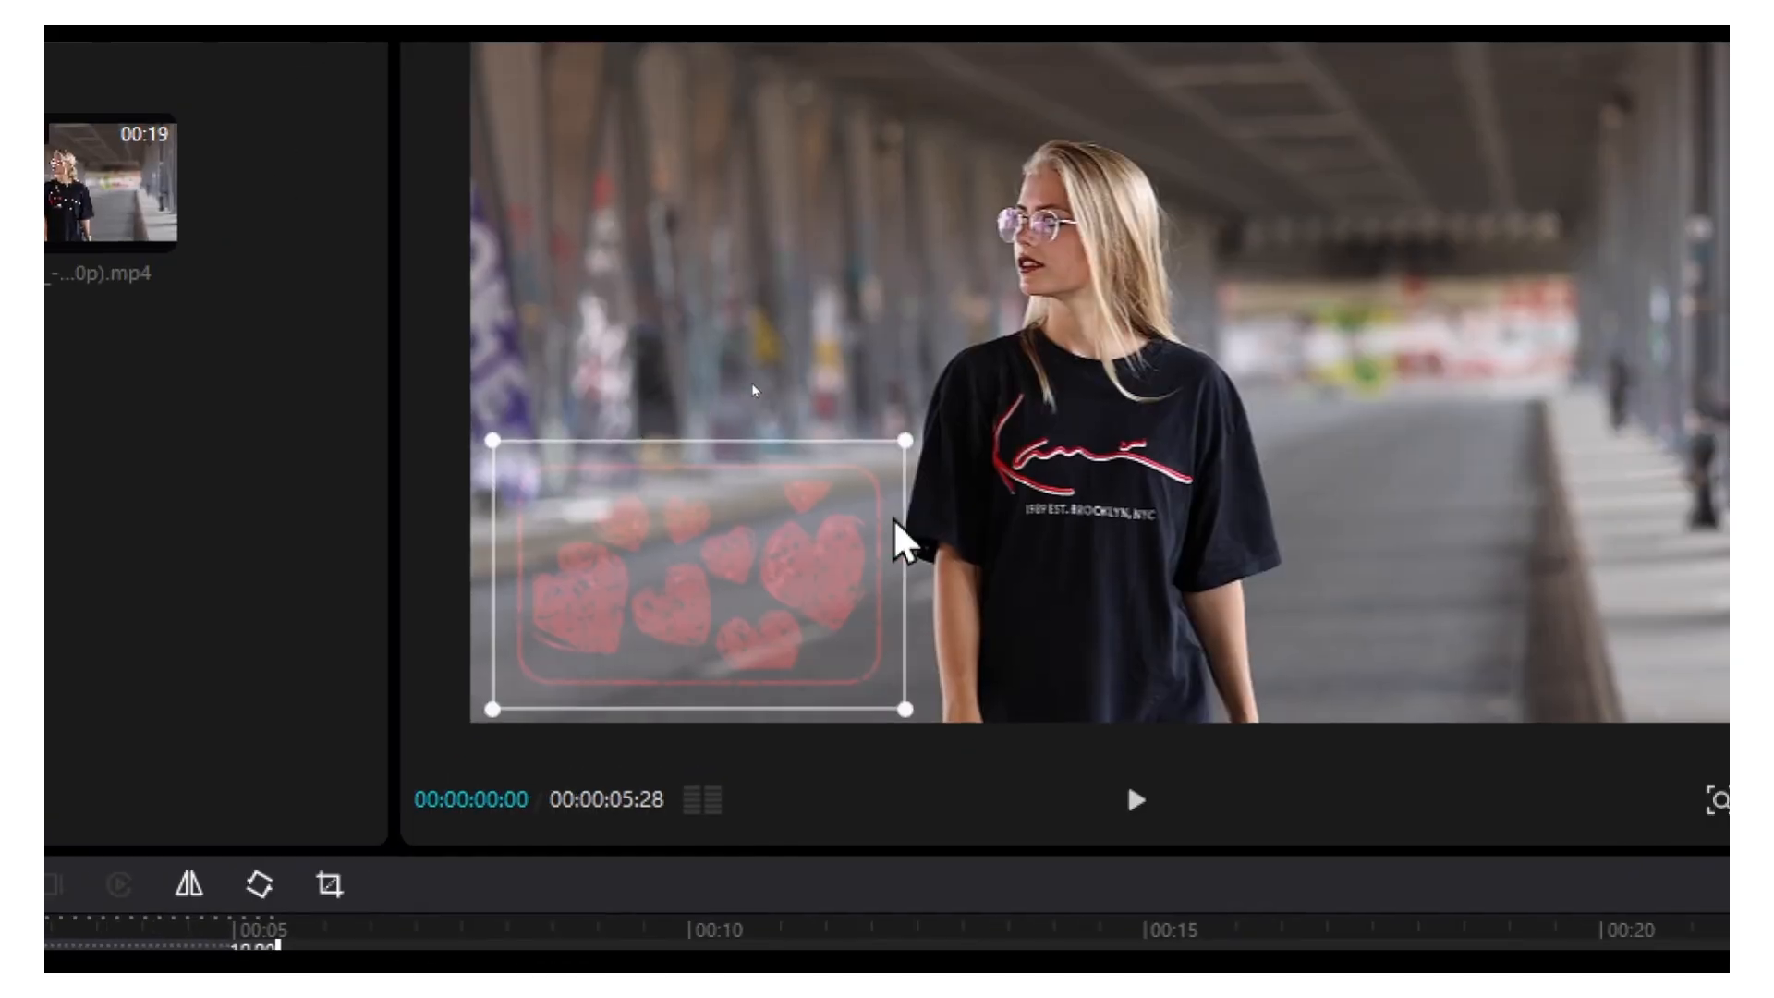
key(space)
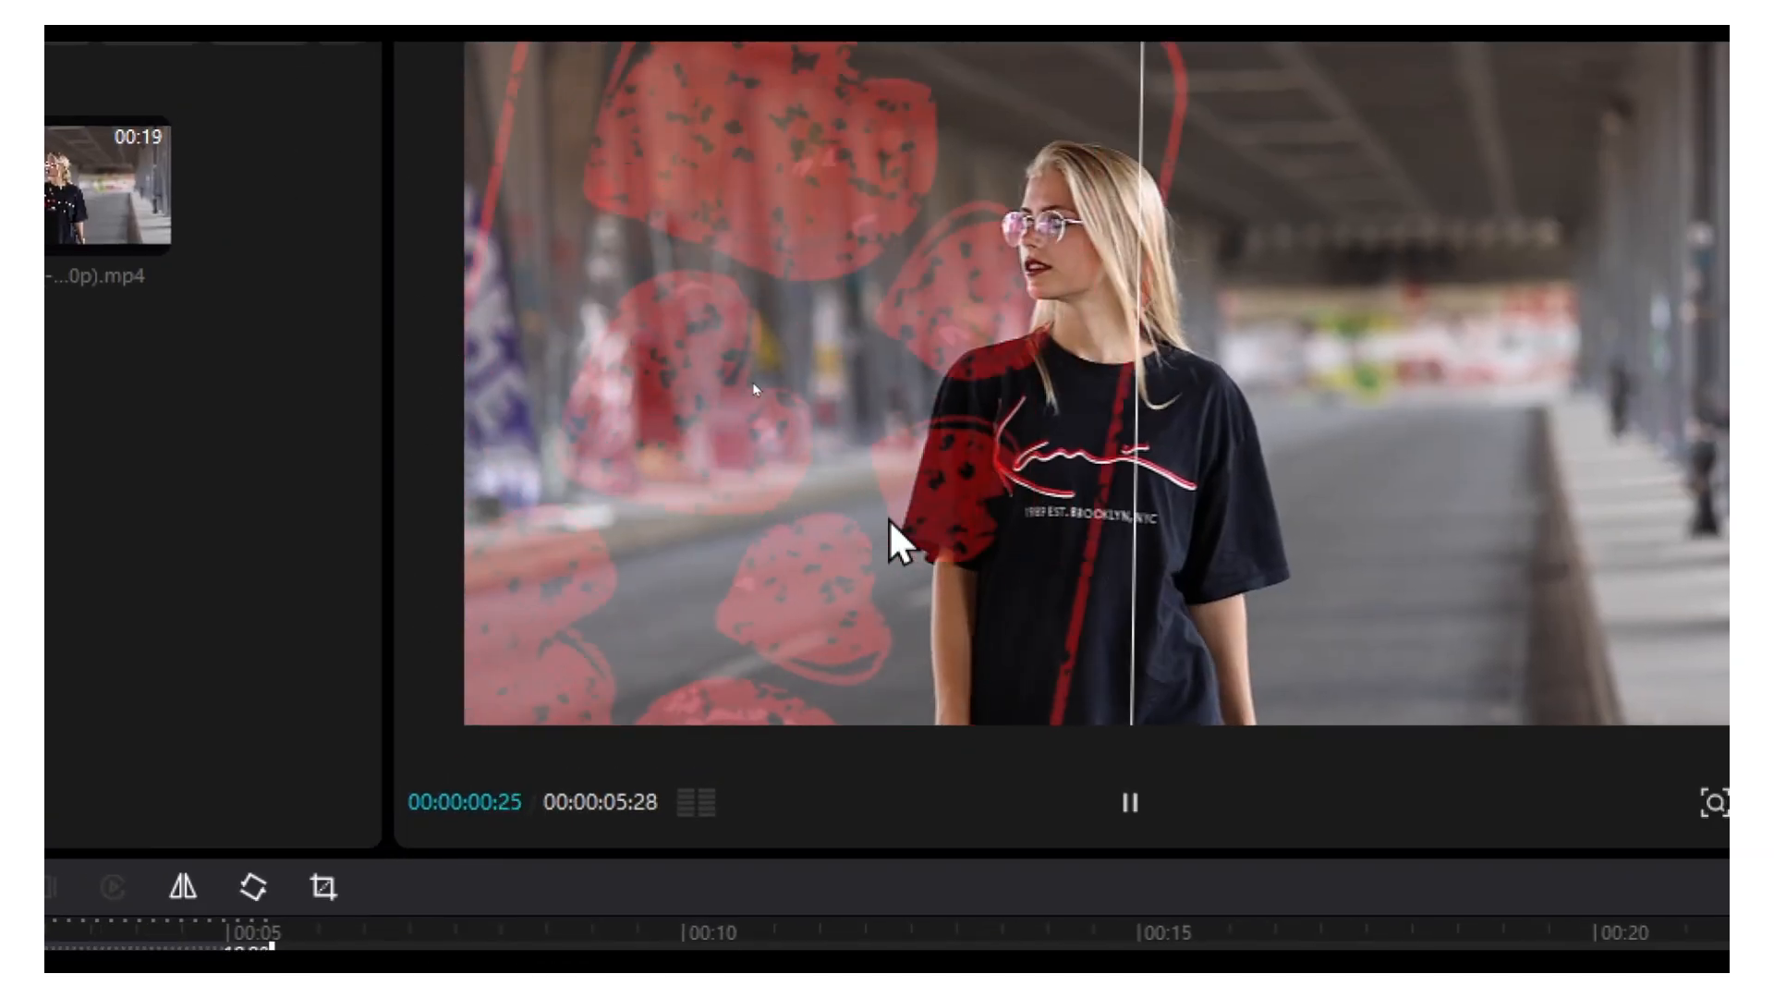
key(space)
- Set the second Scale keyframe to about 3.27 at 00:00:04:31 and bend its curve to start slowly and rise steeply at the end
drag(740, 518, 755, 601)
scroll(748, 522, up, 2)
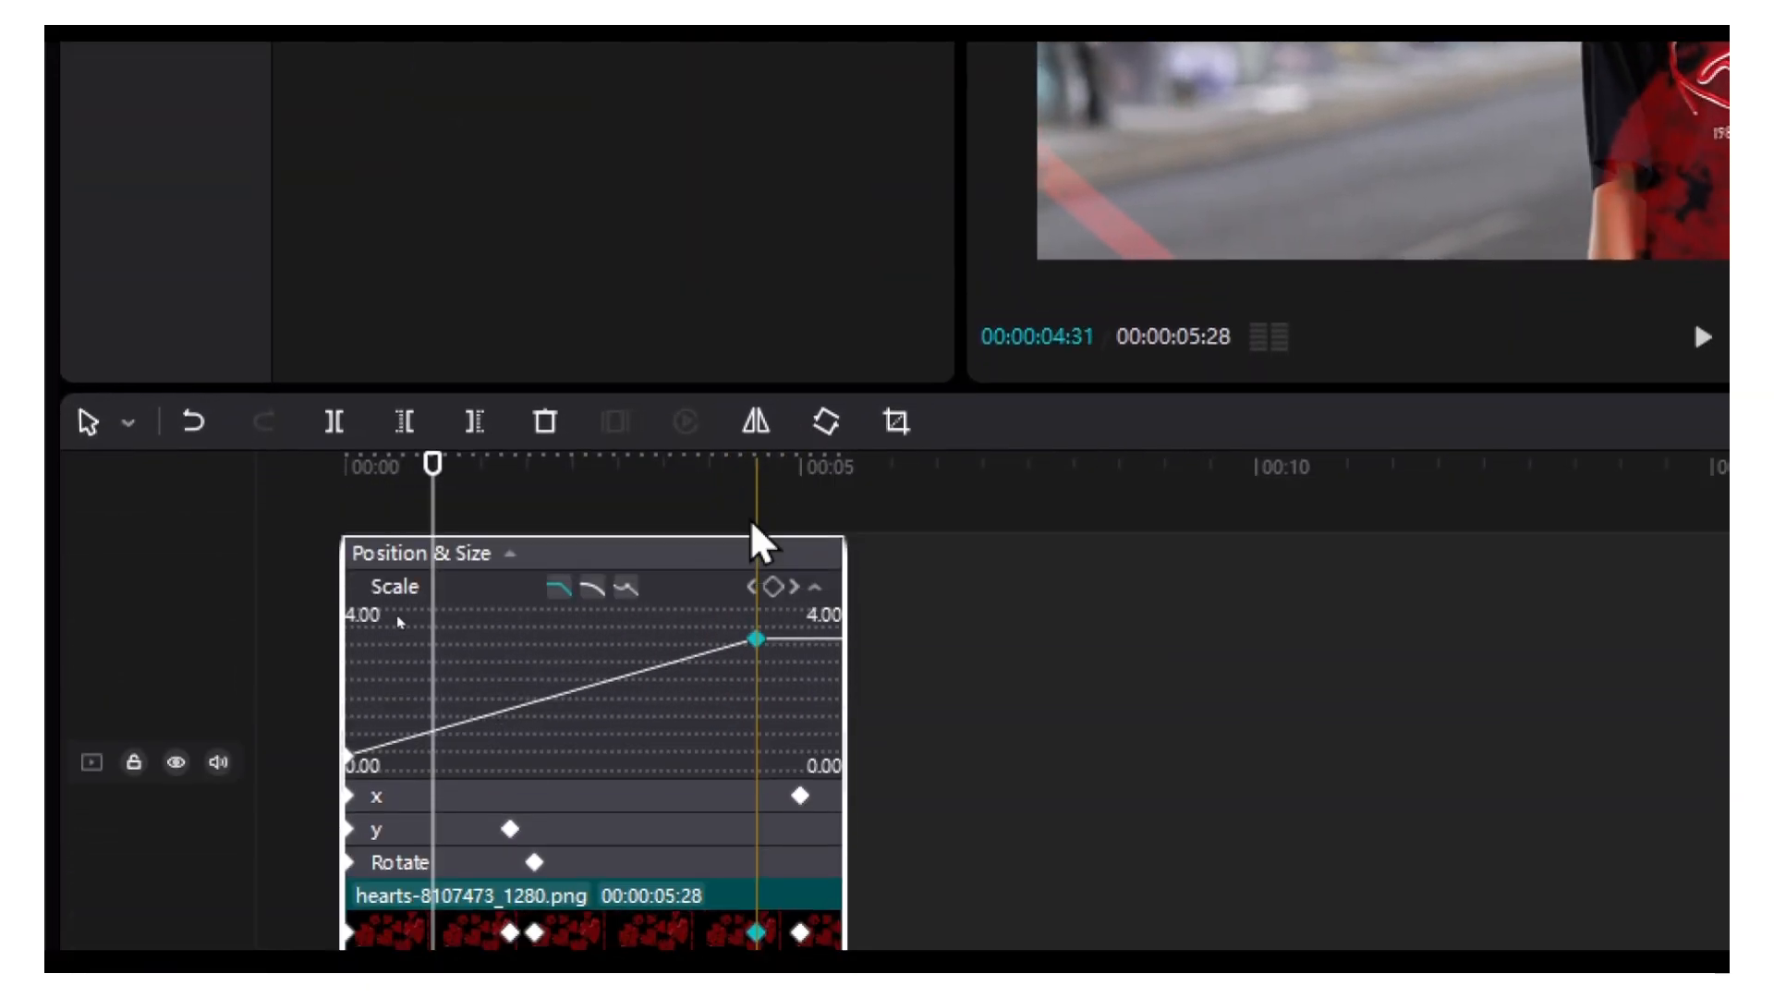
click(596, 566)
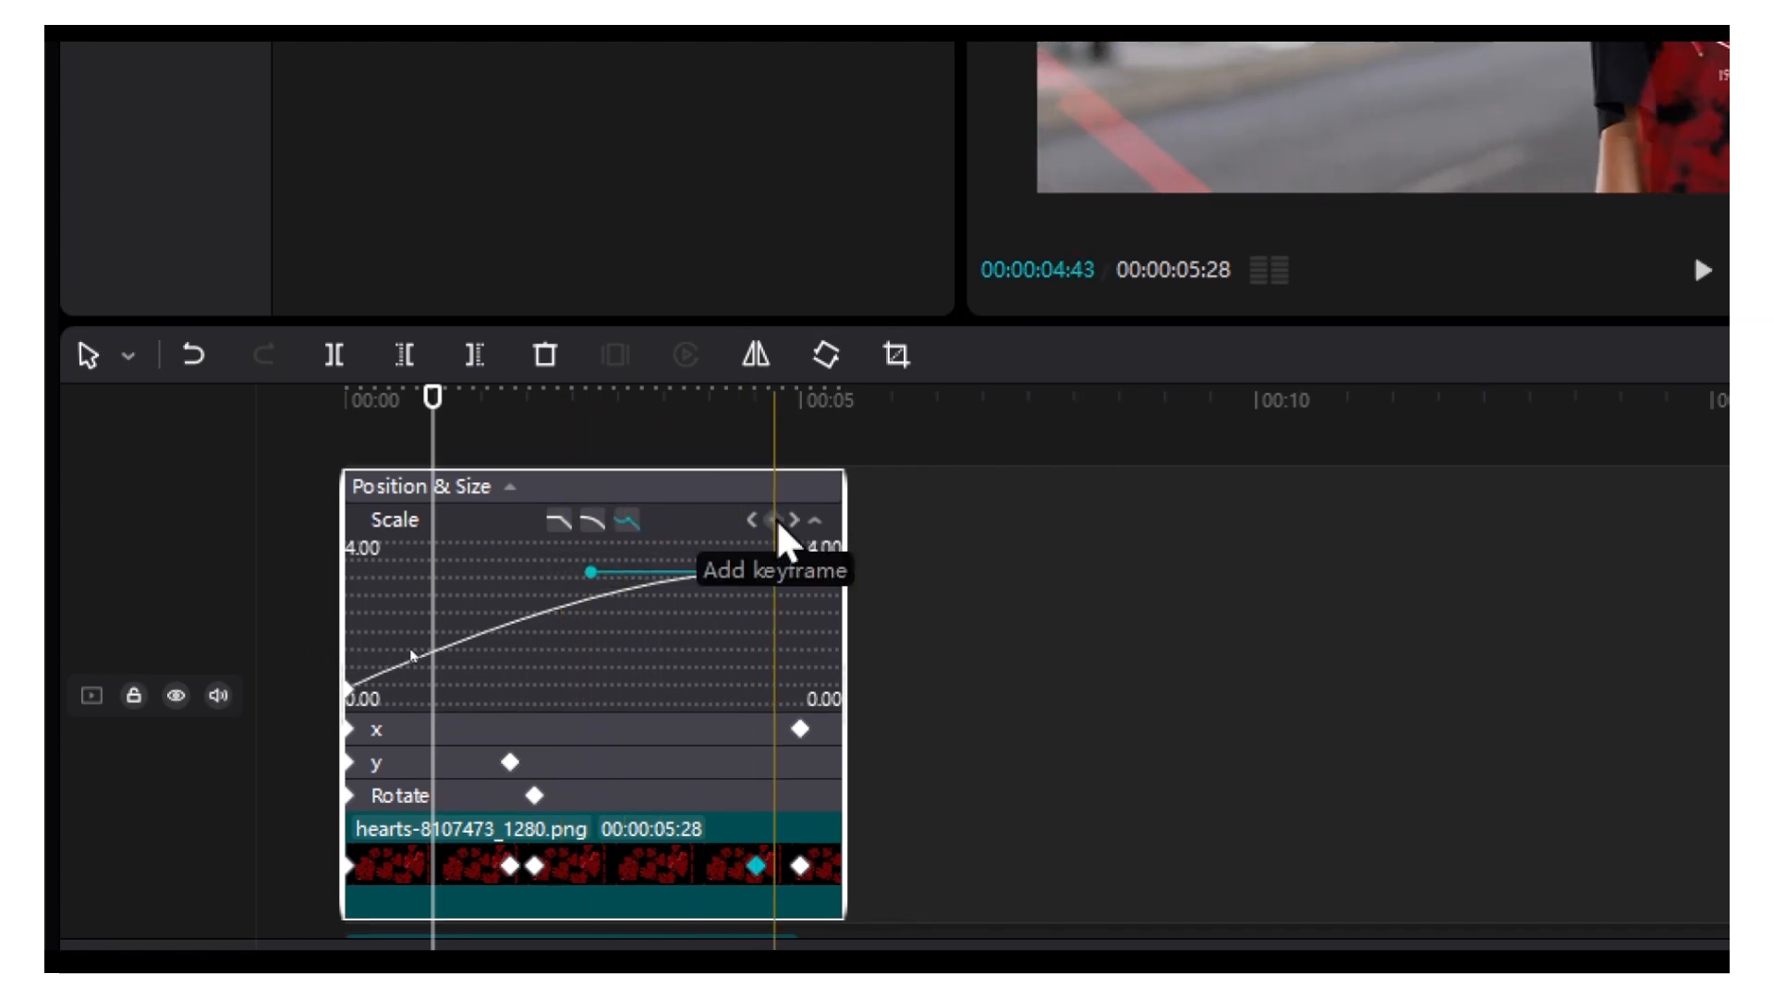
drag(596, 572, 600, 597)
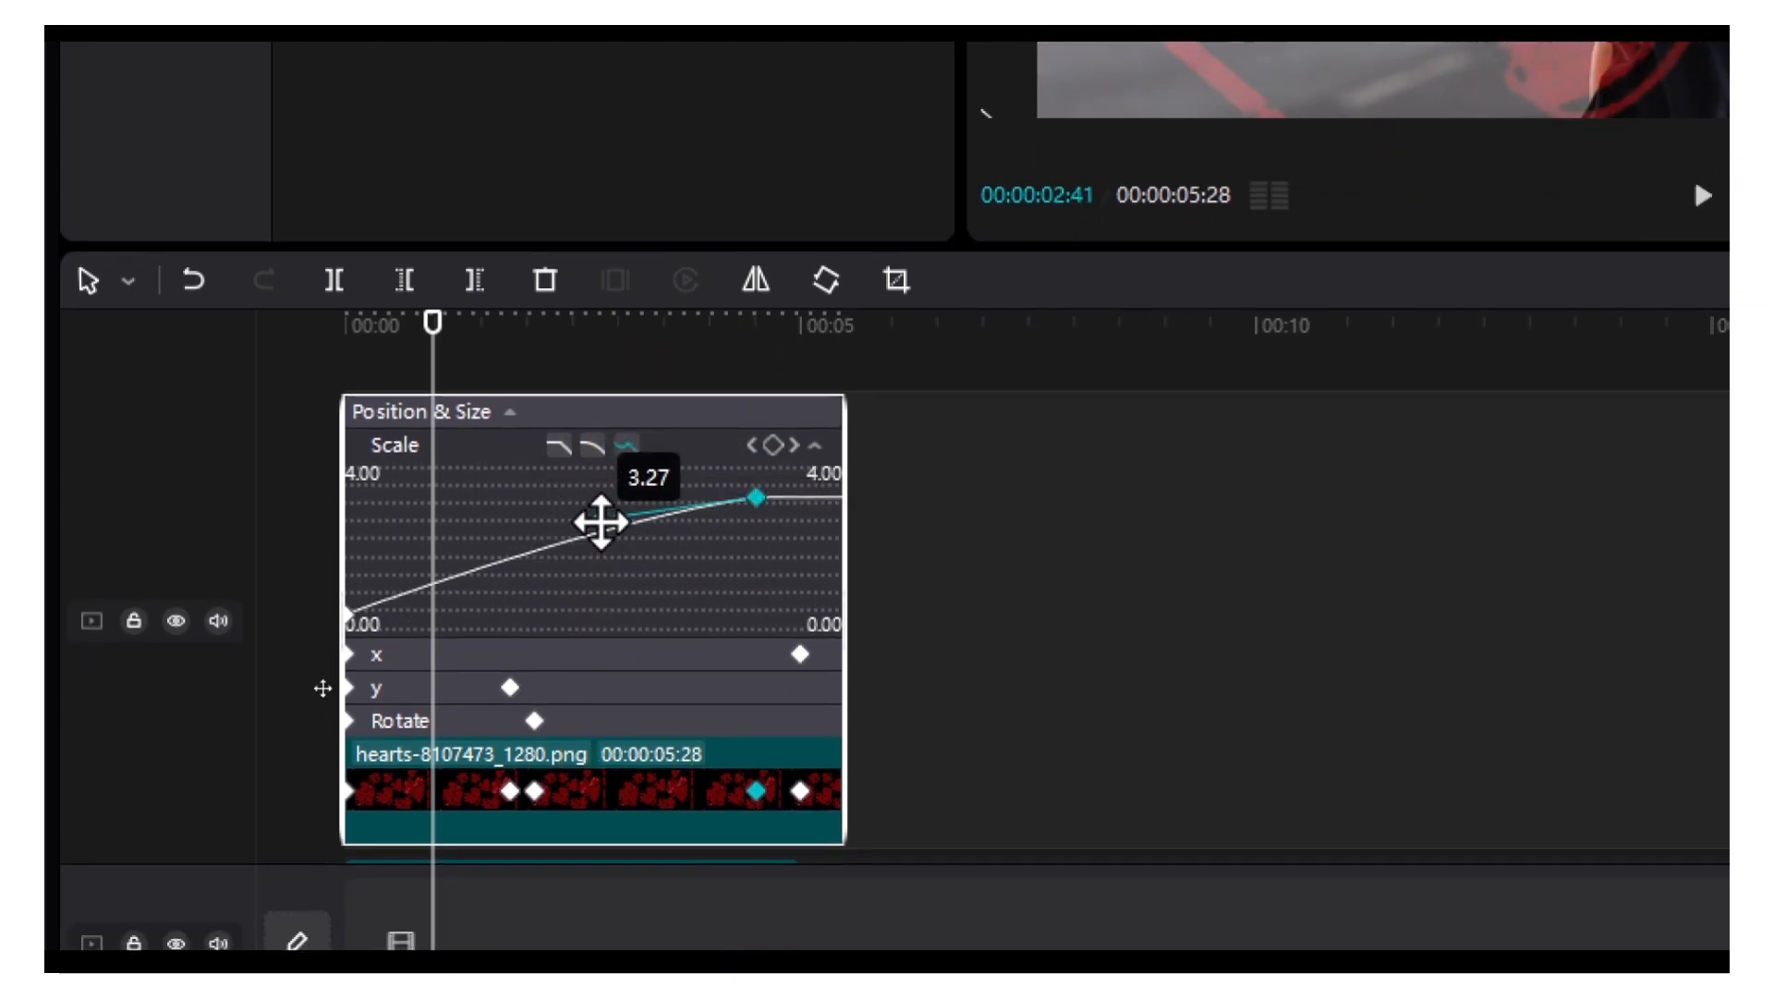
drag(601, 522, 772, 715)
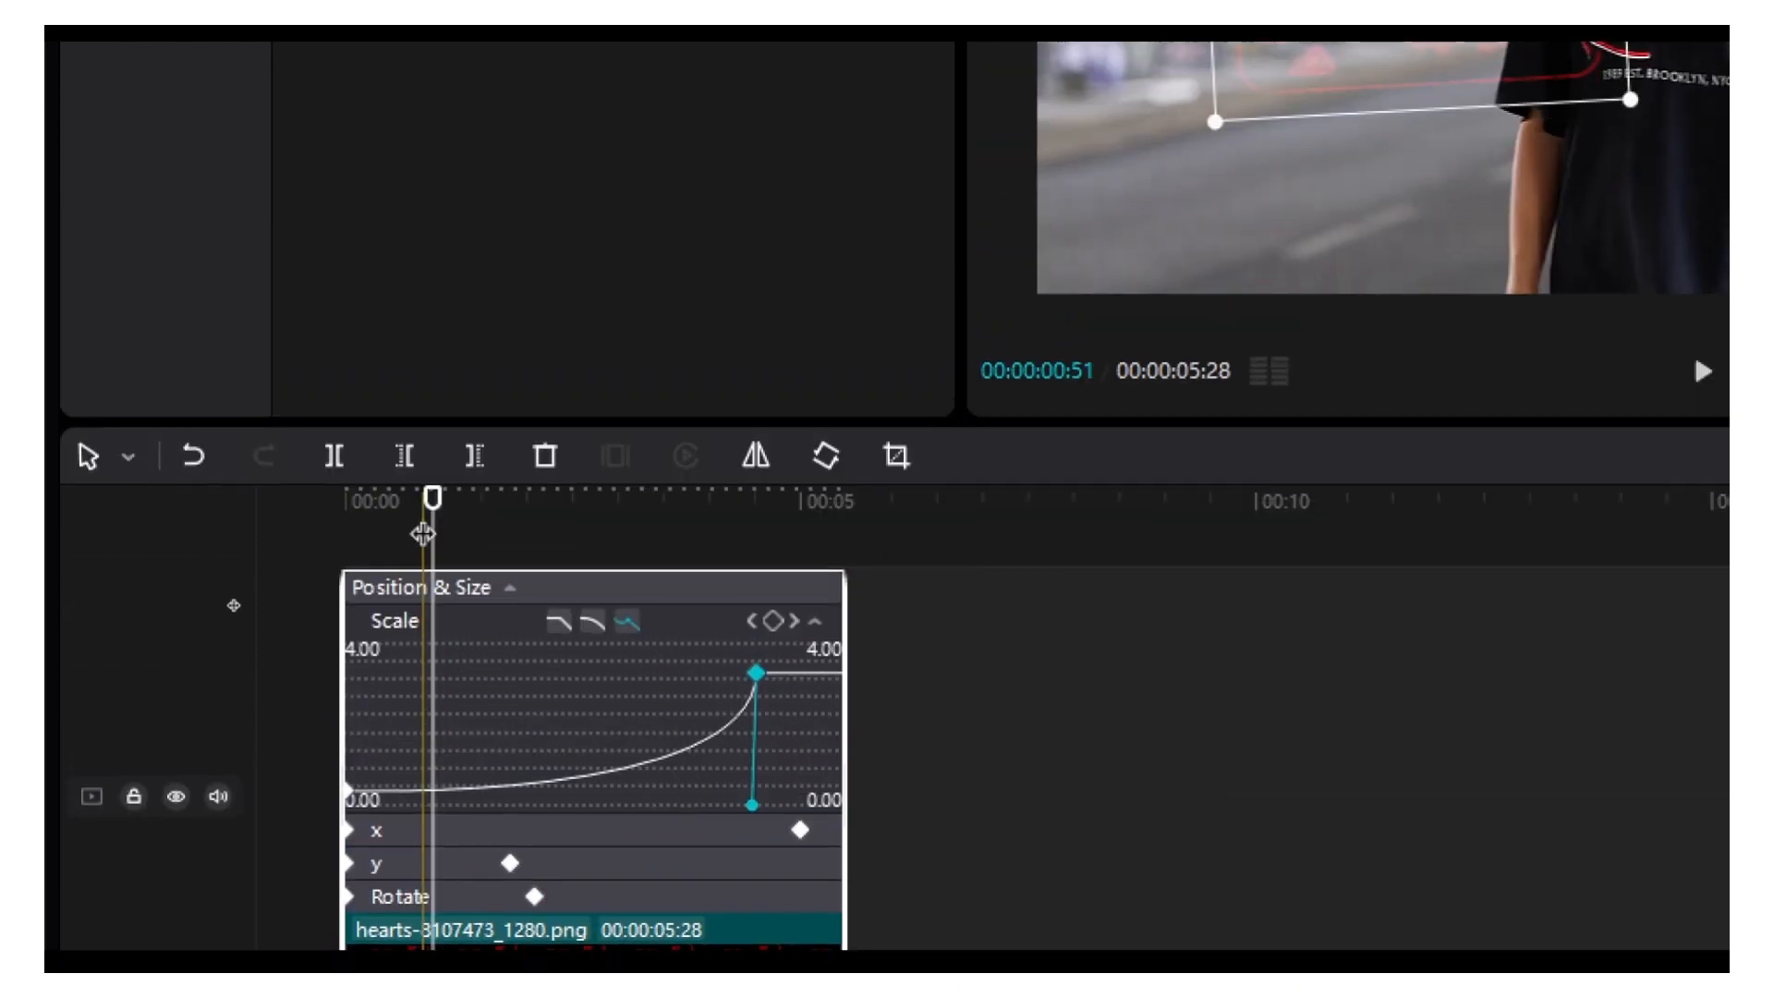
- Play back the animation from the start to check the new Scale curve
drag(422, 534, 342, 536)
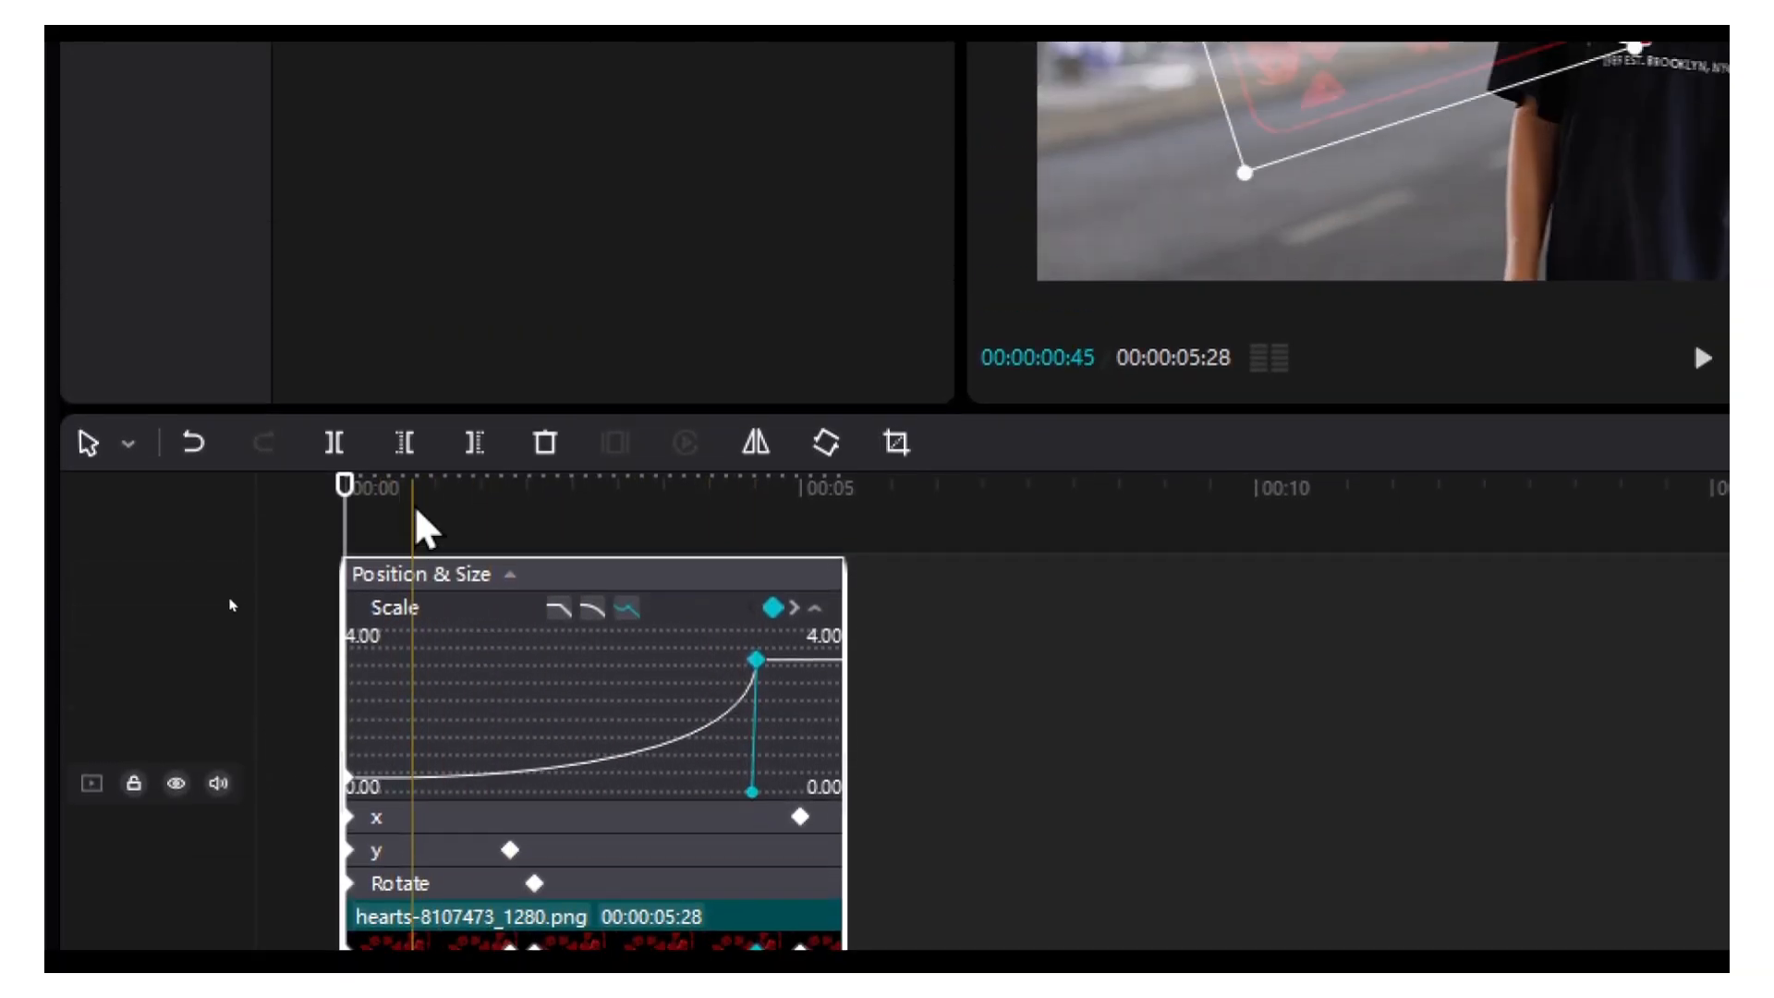
key(space)
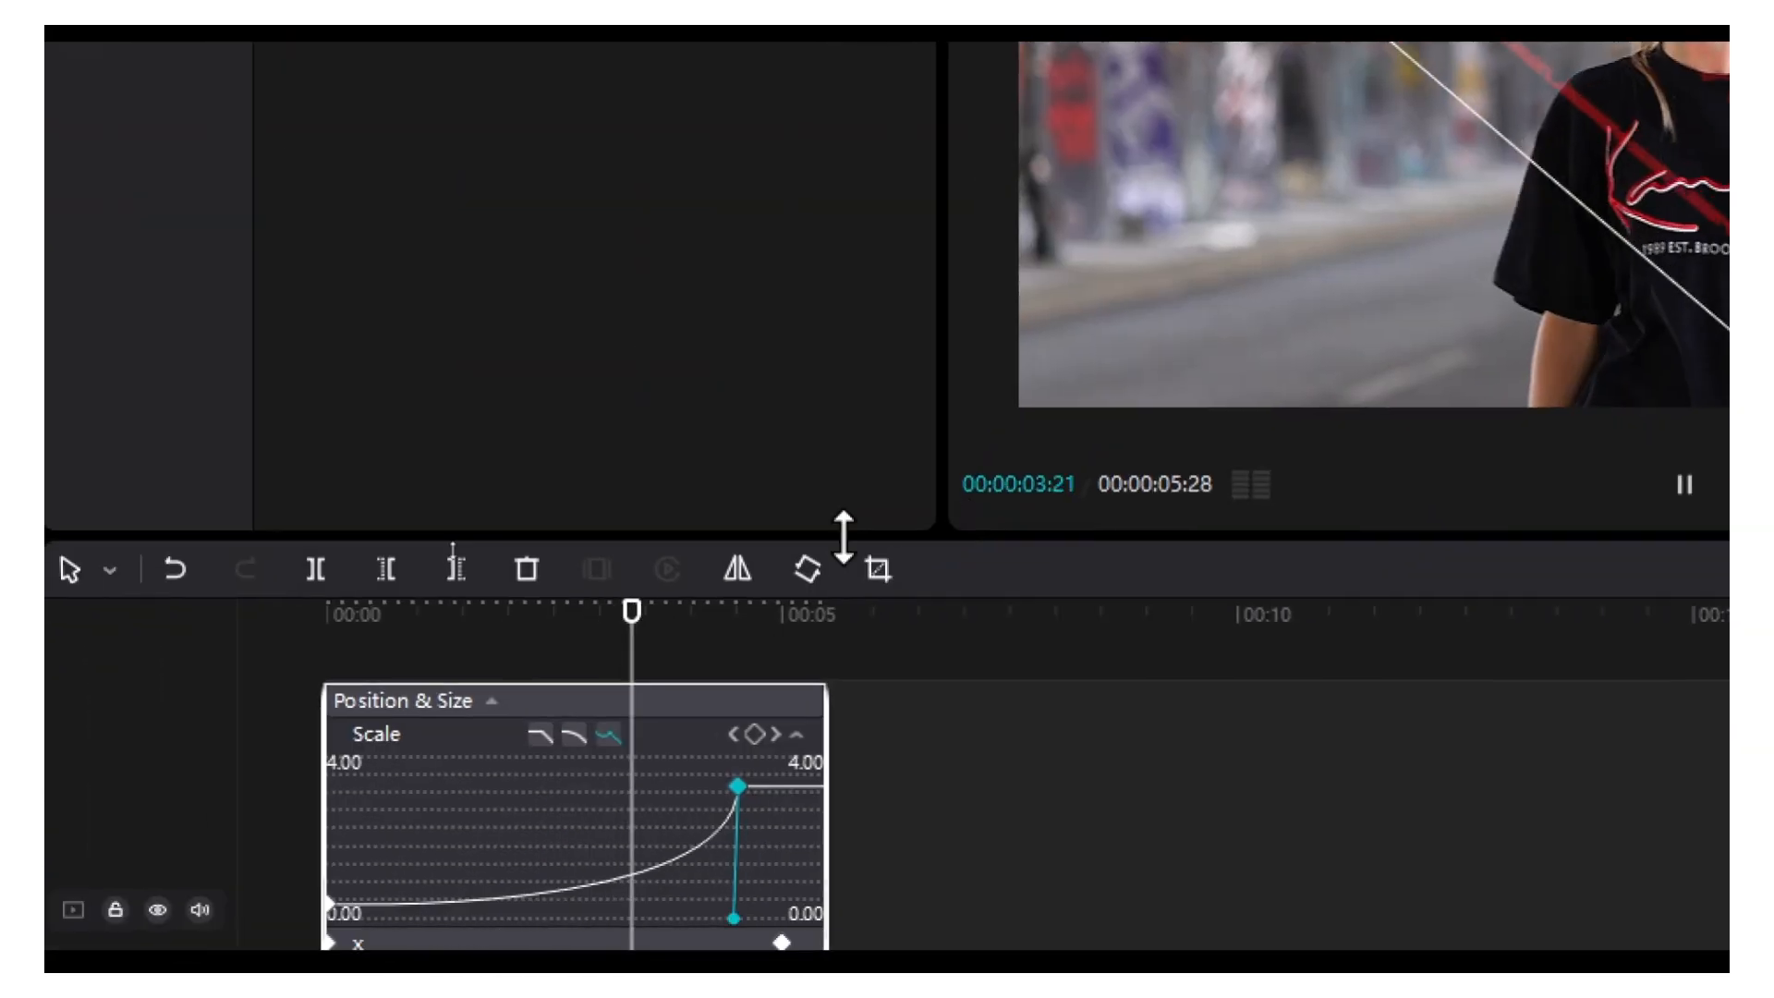
key(space)
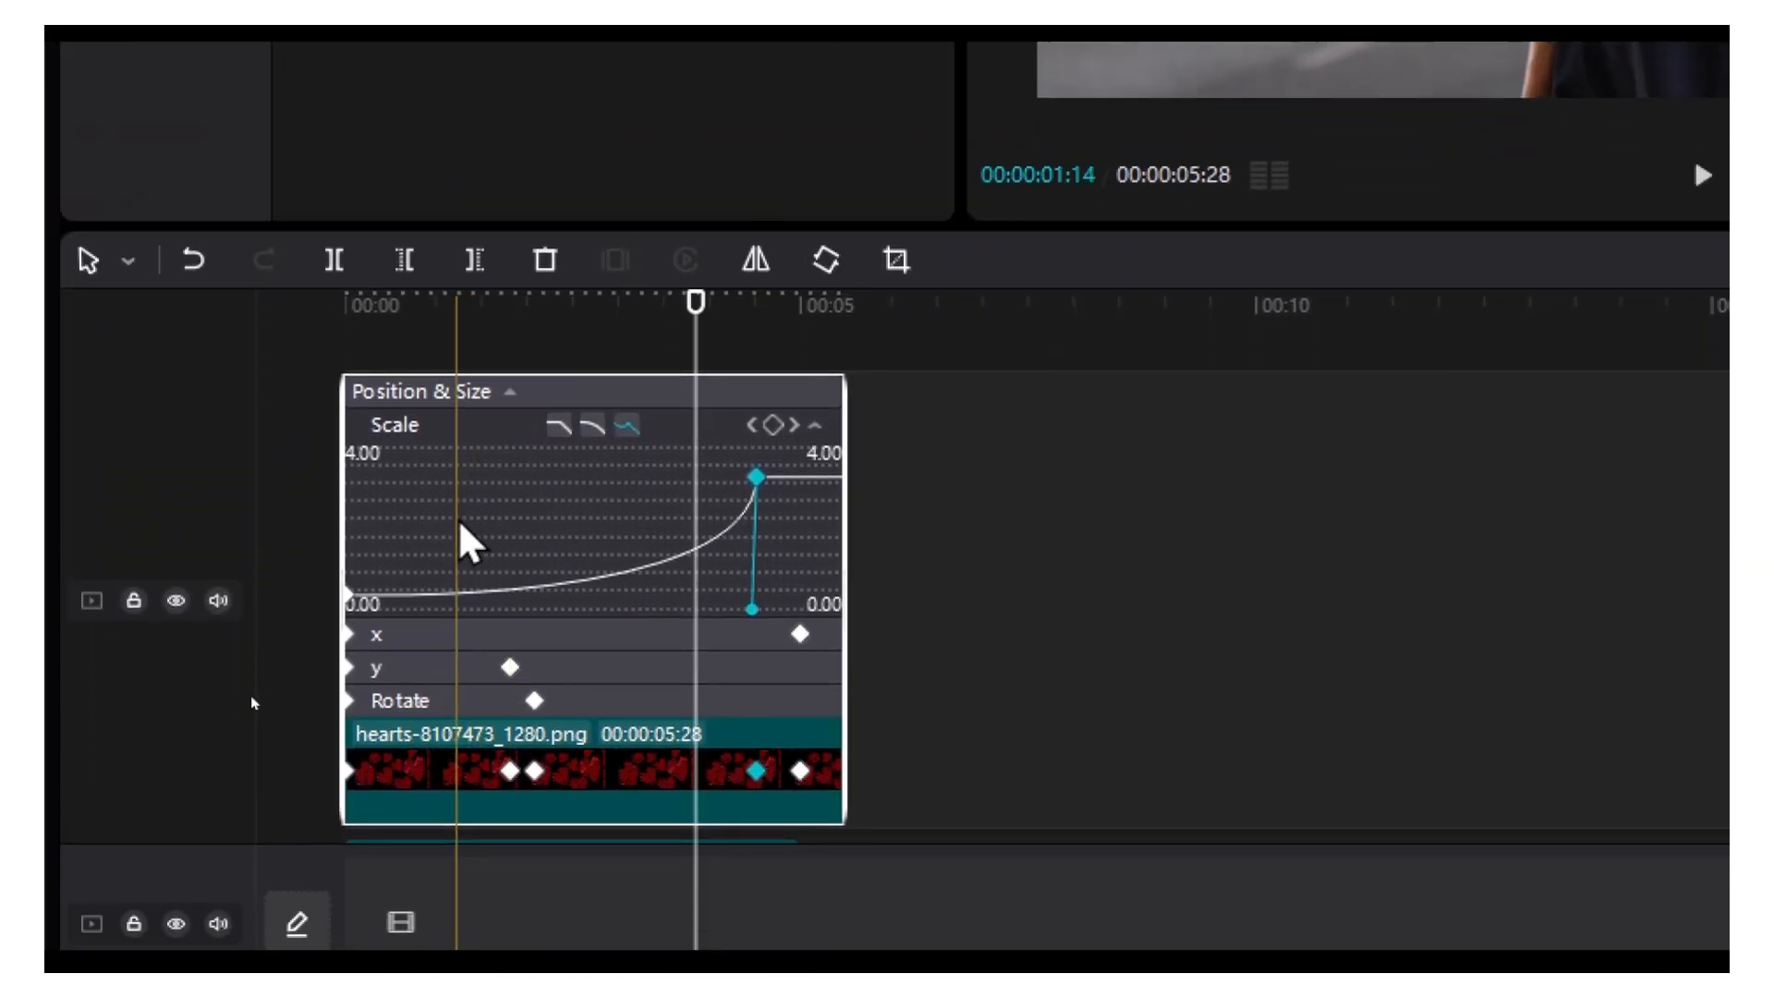
- Hide and show the hearts clip's keyframe lanes several times, leaving them displayed
key(alt+k)
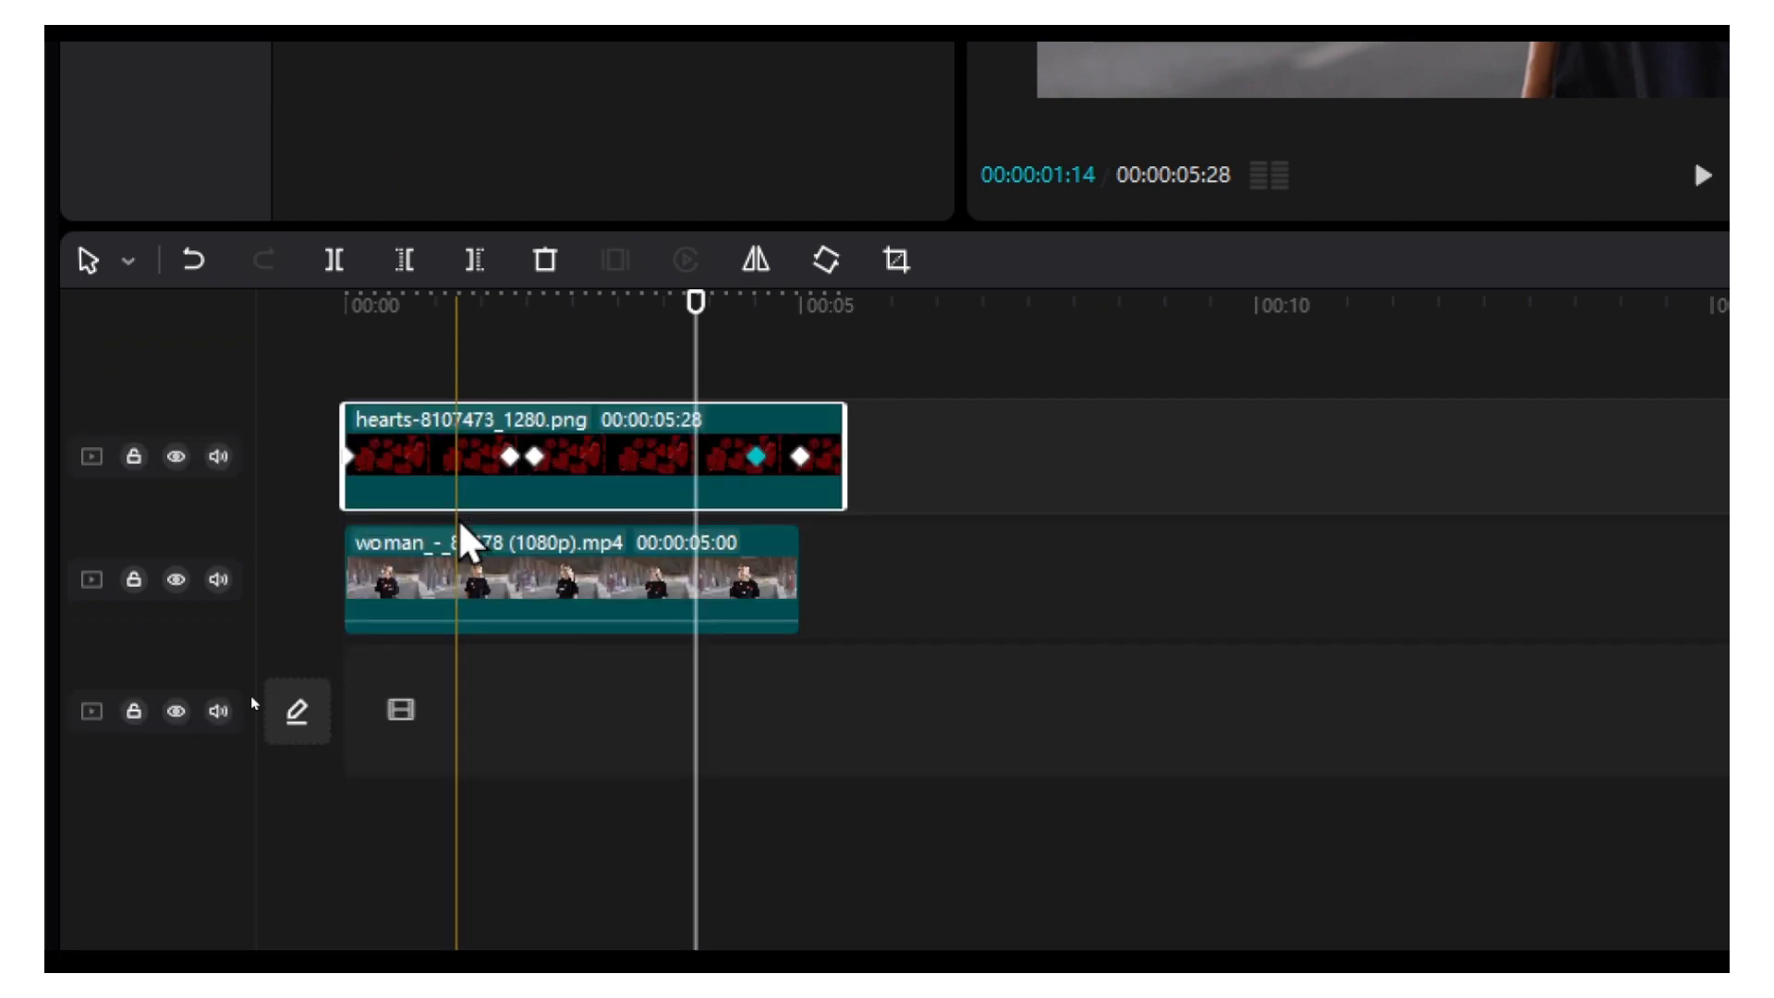
key(alt+k)
key(alt+k)
key(alt+k)
key(alt+k)
key(alt+k)
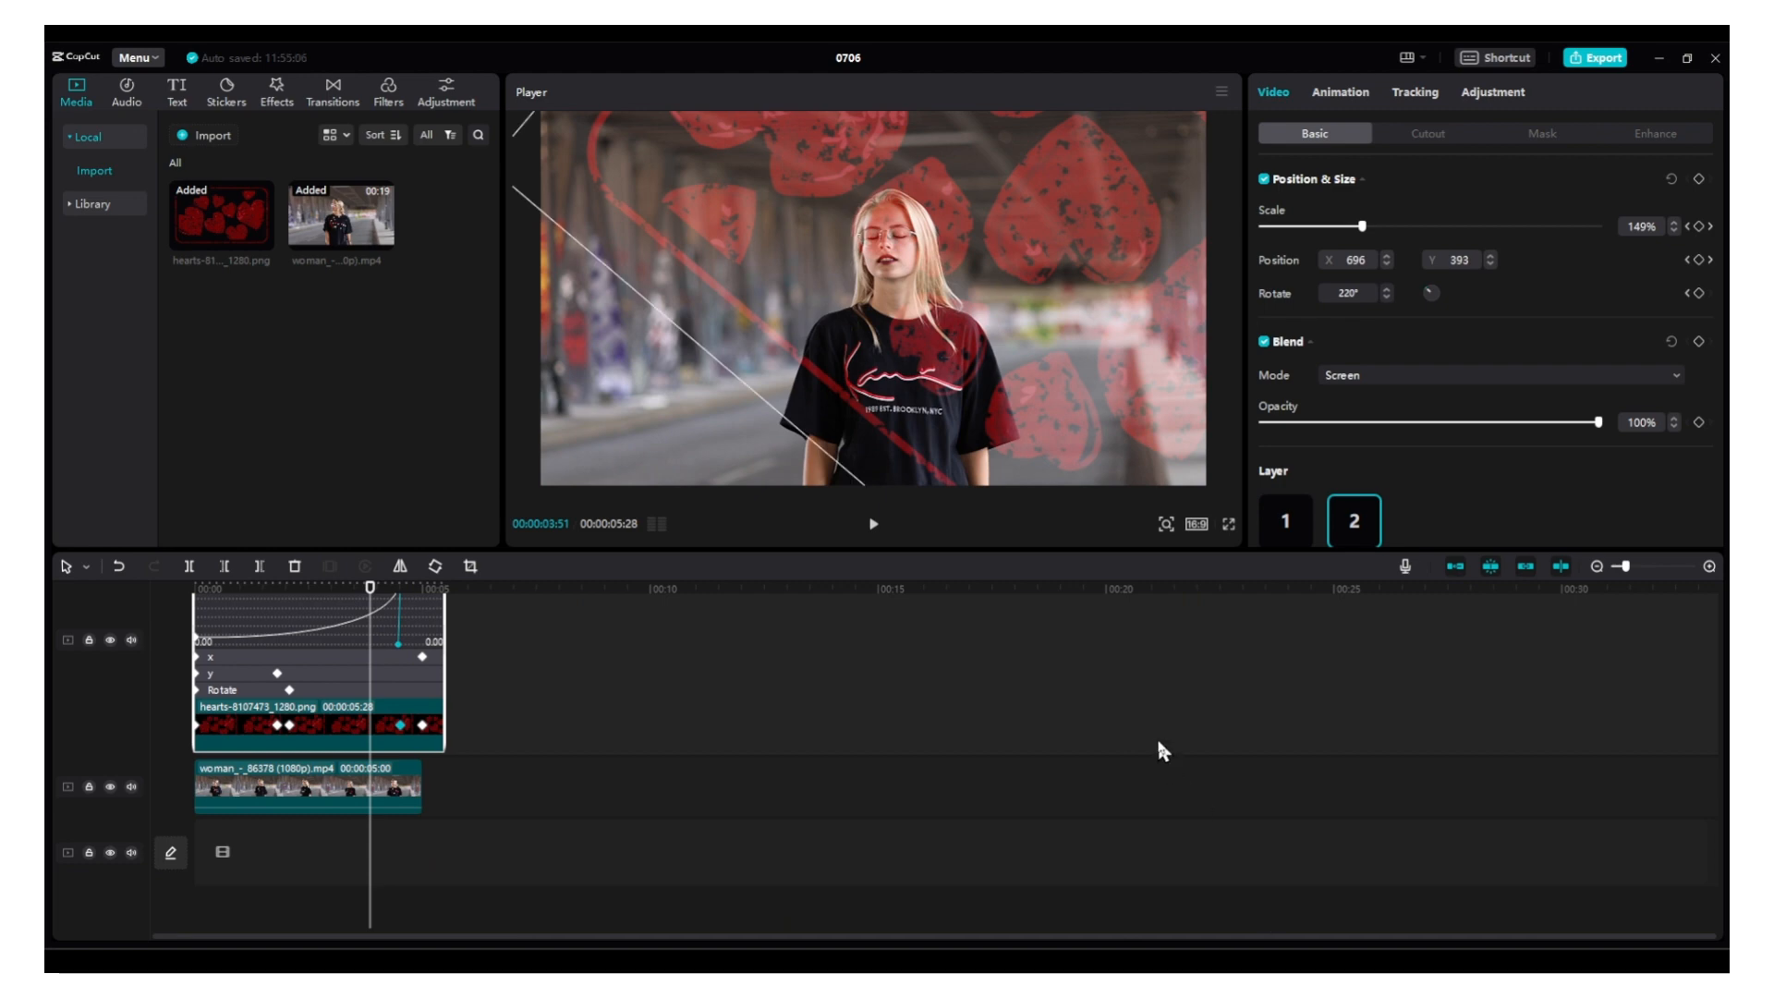
- Select the woman video clip on the timeline
click(334, 780)
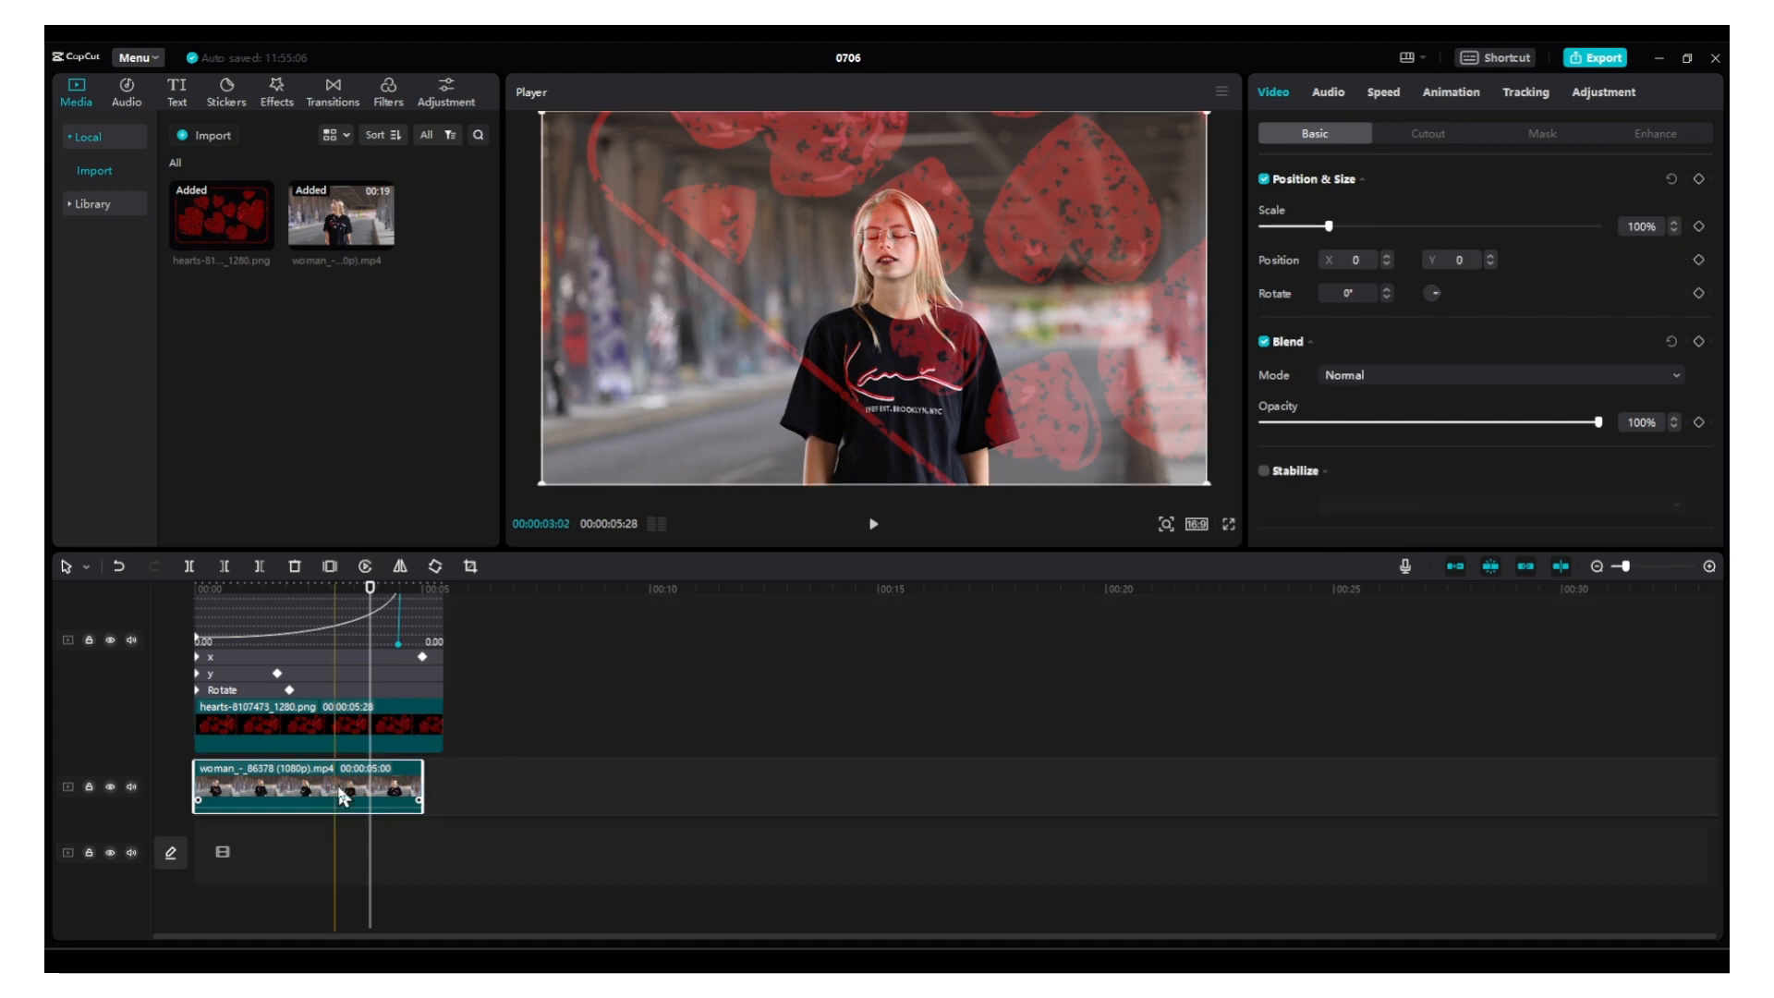